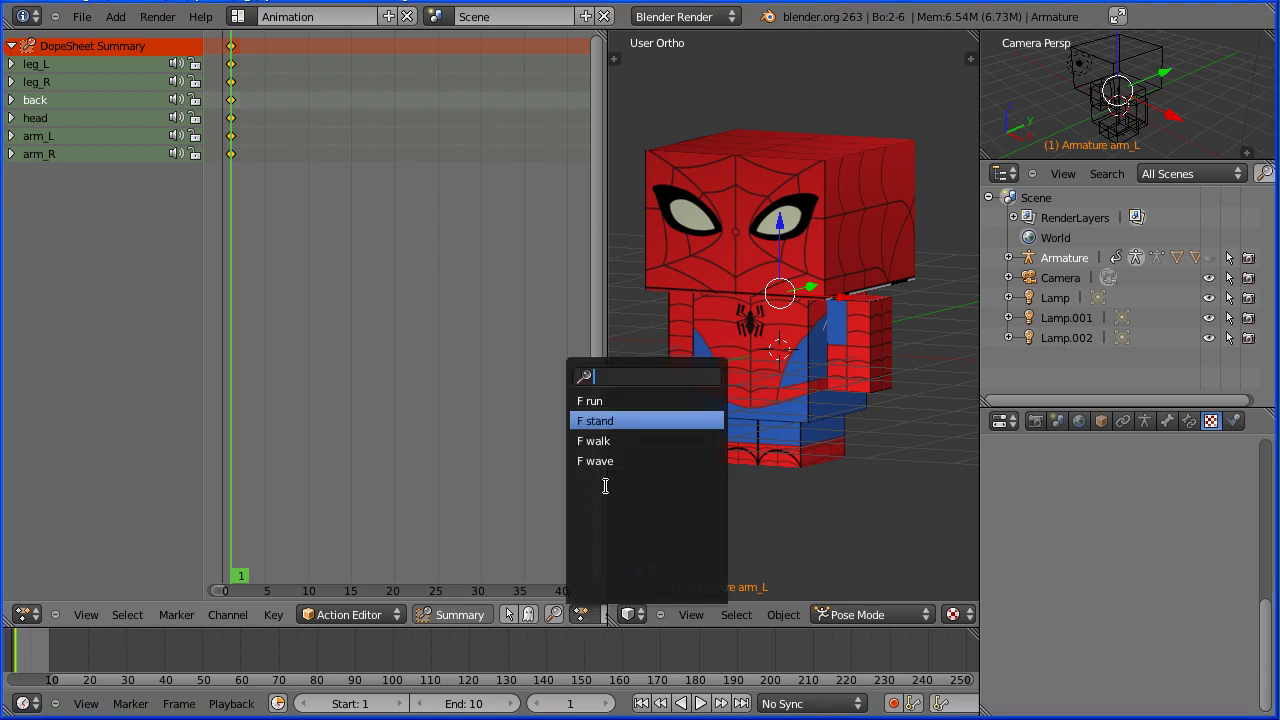
- Choose the run action and play it, pausing at frame 10
left_click(625, 402)
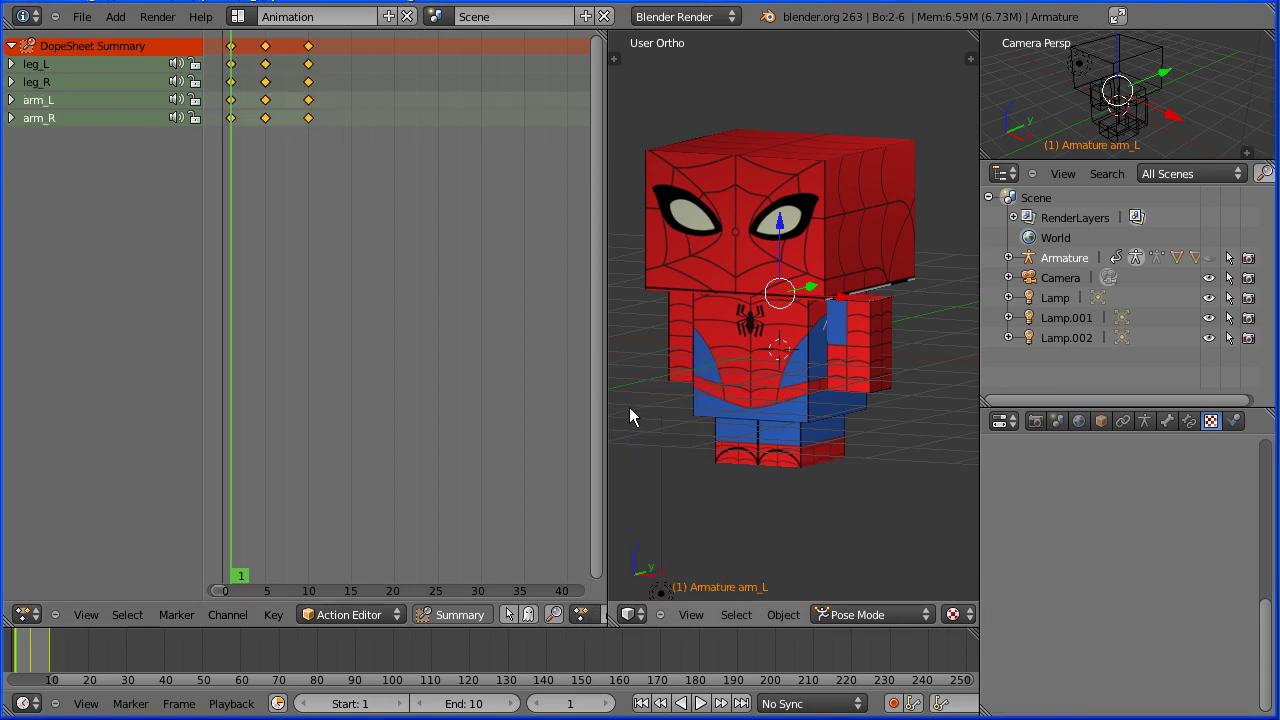
left_click(703, 704)
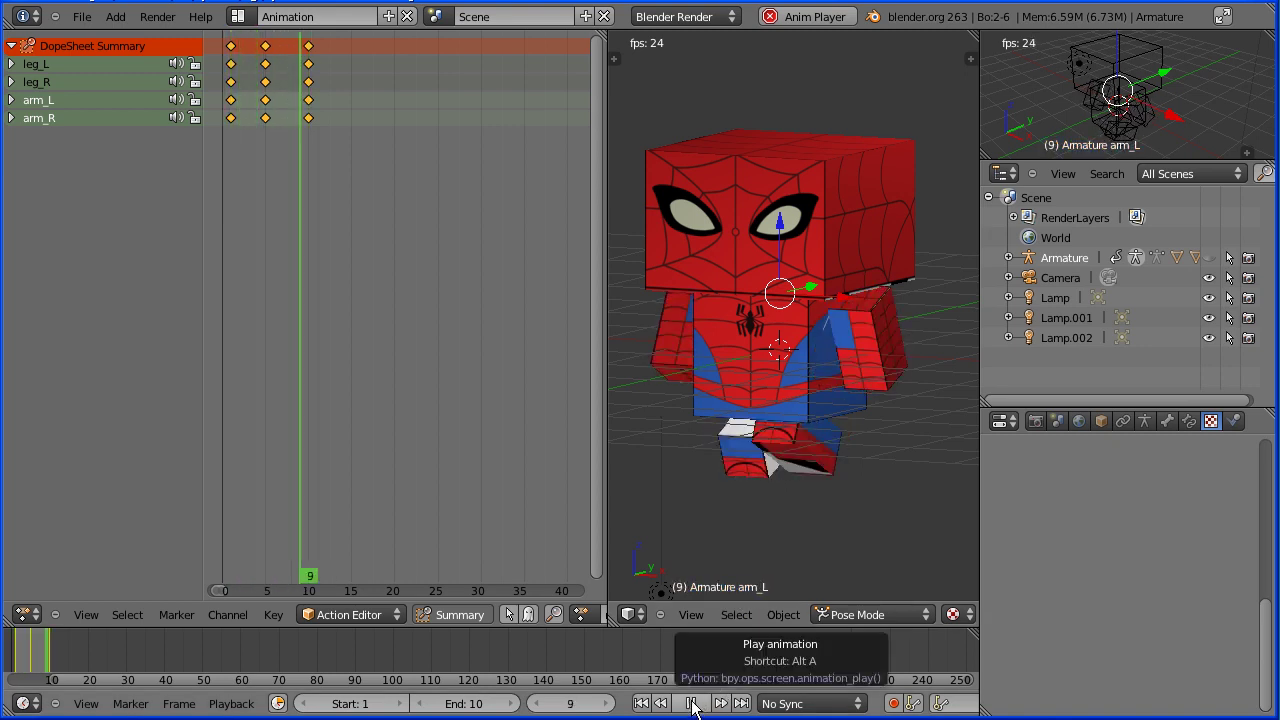
left_click(693, 704)
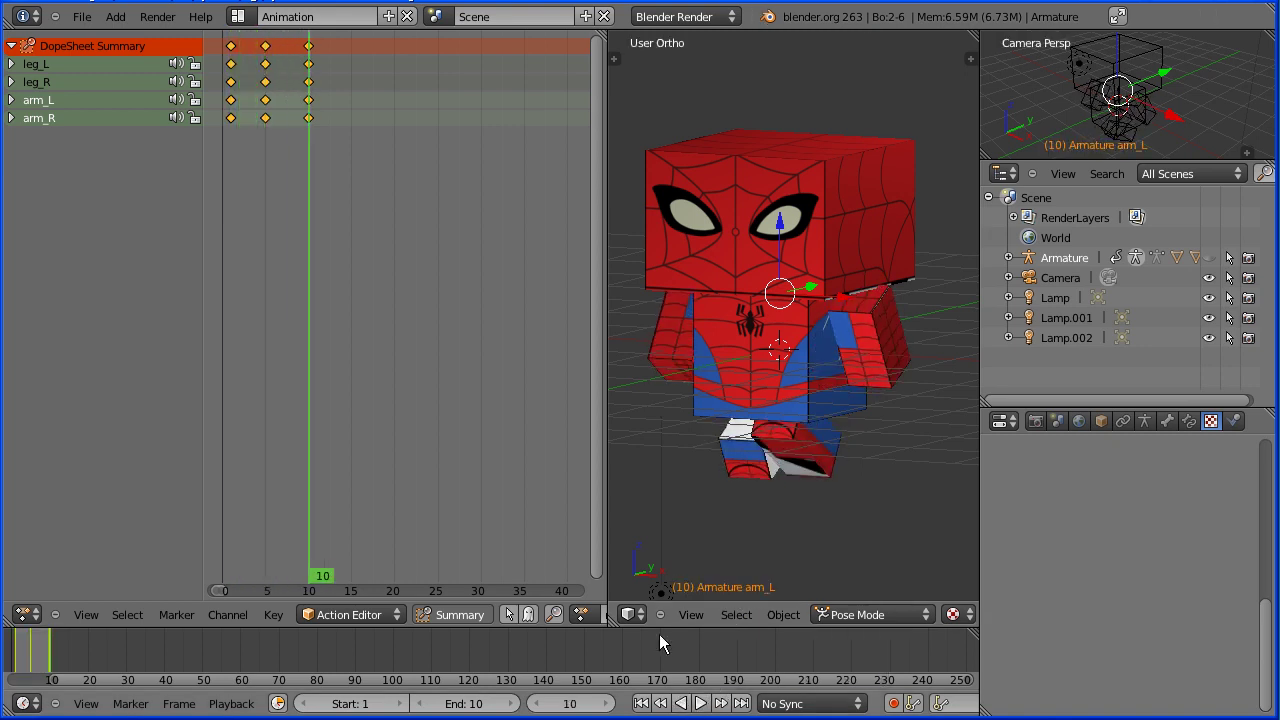
- Glance at the action list, close it, and bring up the File menu
left_click(582, 614)
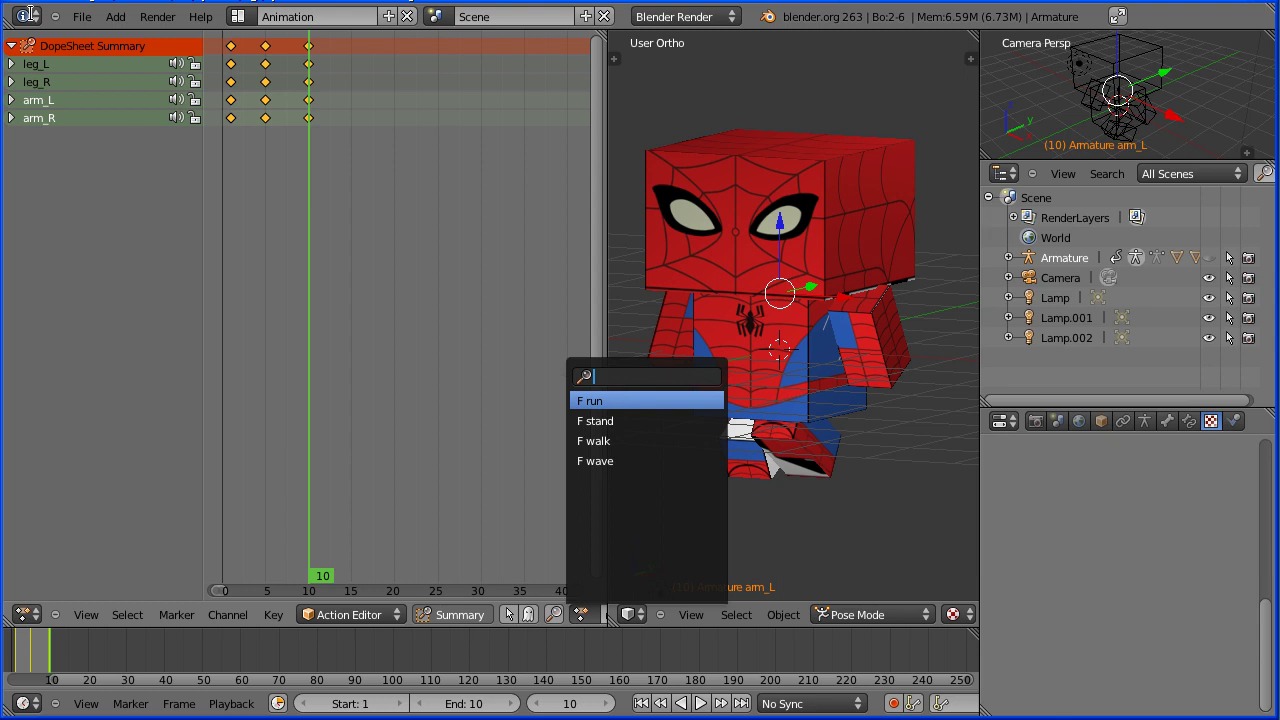
key("Escape")
left_click(83, 18)
- Reload the default start-up file and bring up the recent files list showing spock.blend
left_click(96, 37)
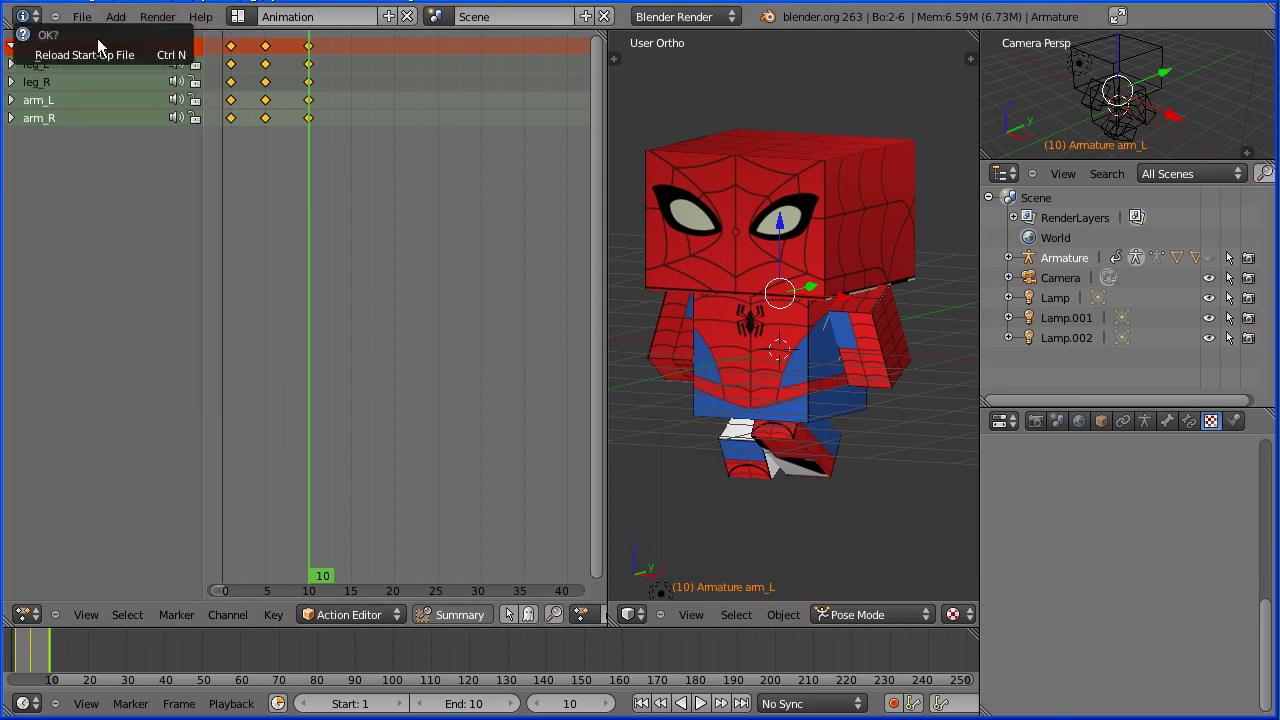
left_click(92, 56)
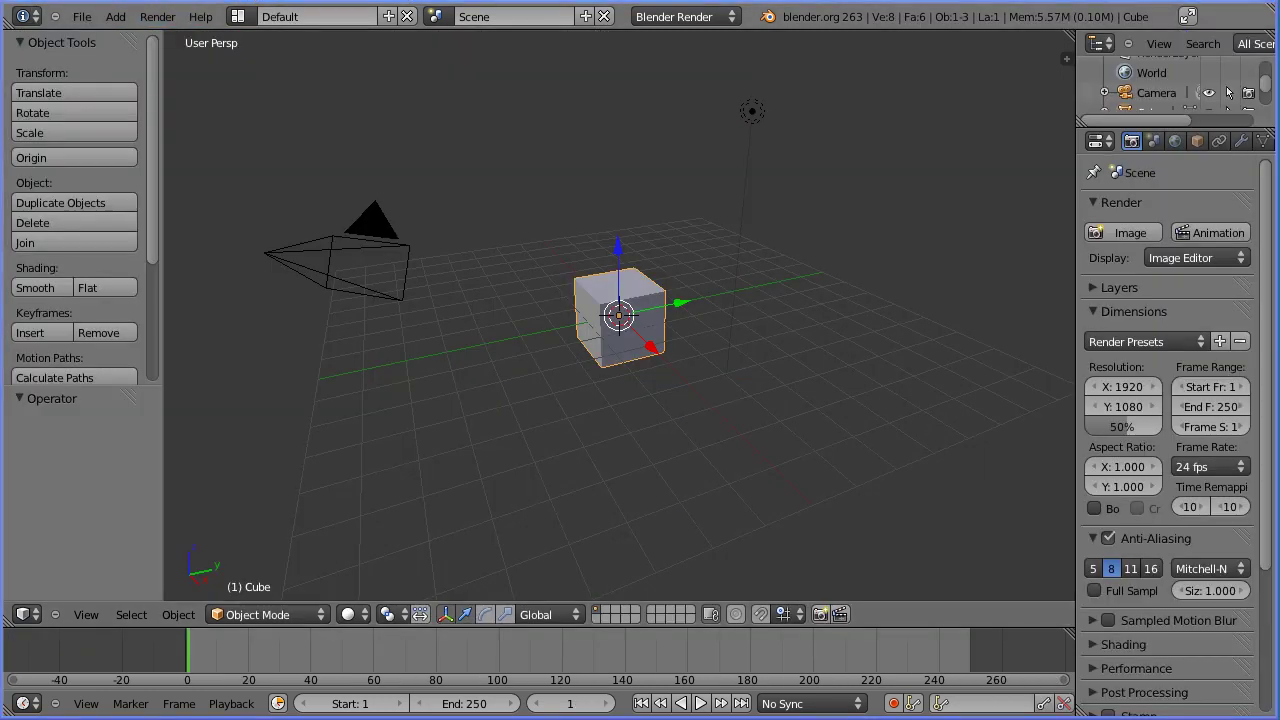
left_click(87, 19)
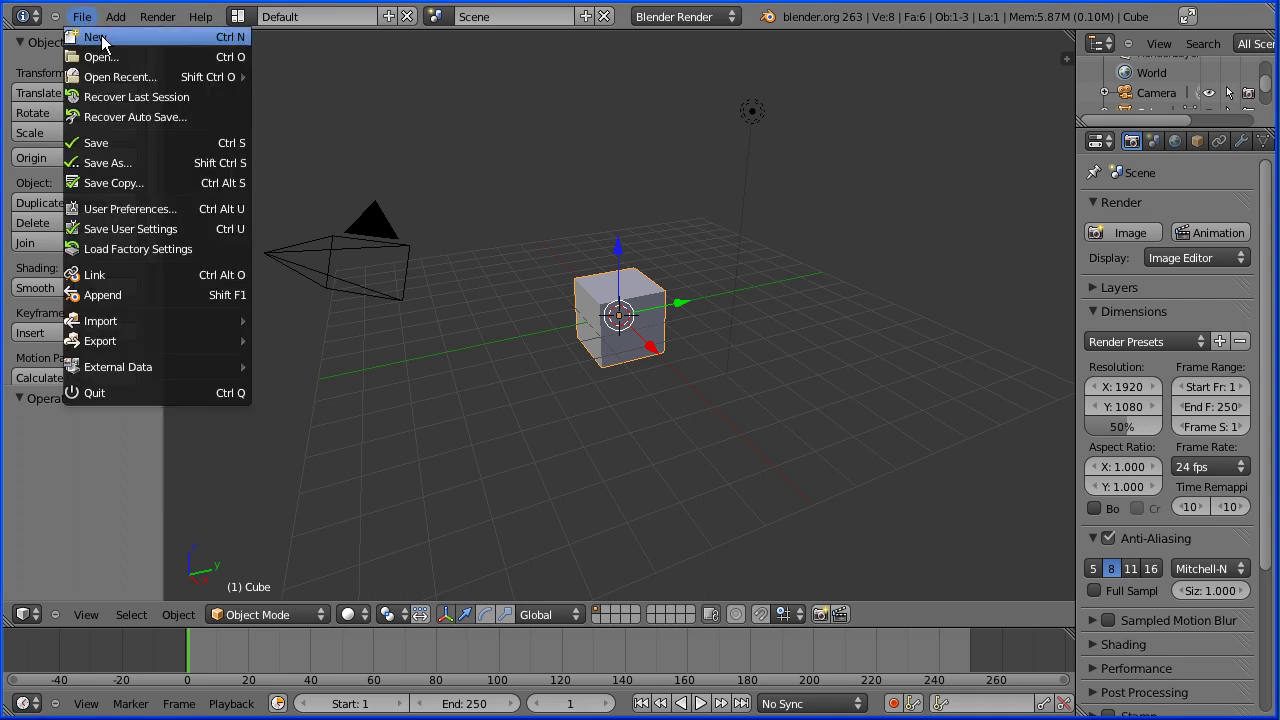
mouse_move(205, 76)
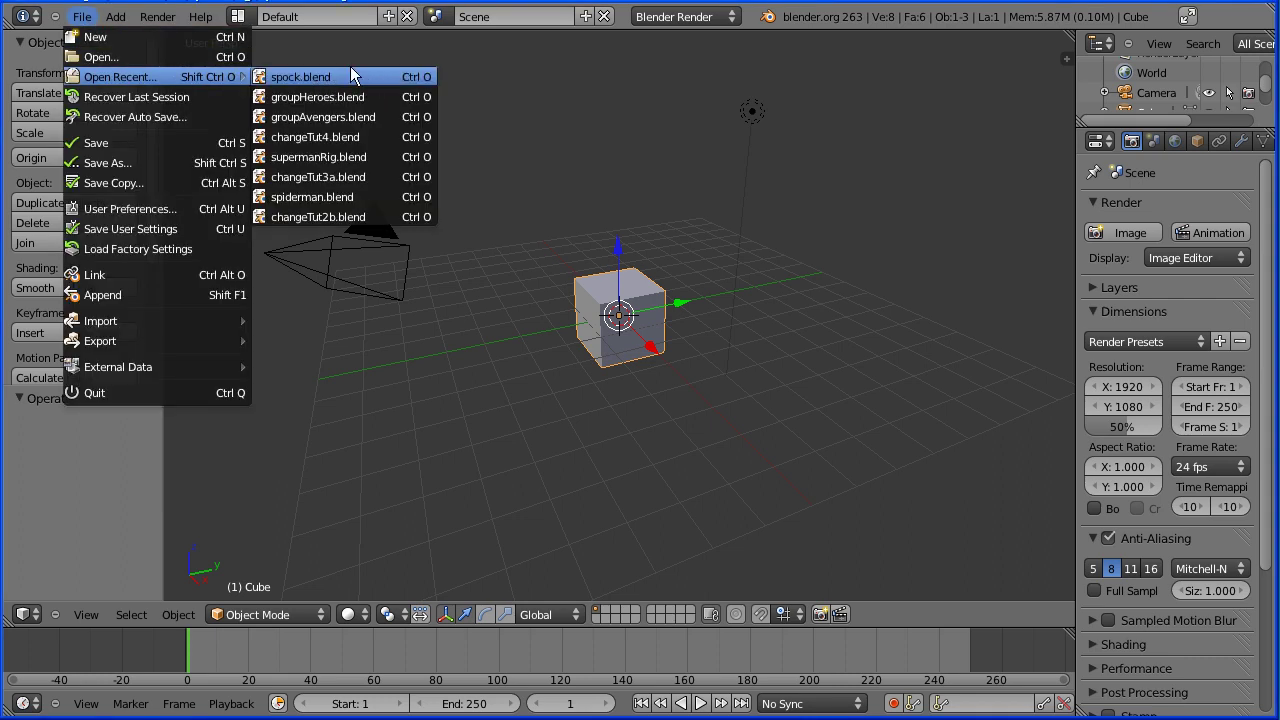
- Open spock.blend and switch to the Animation screen layout
left_click(300, 77)
left_click(300, 16)
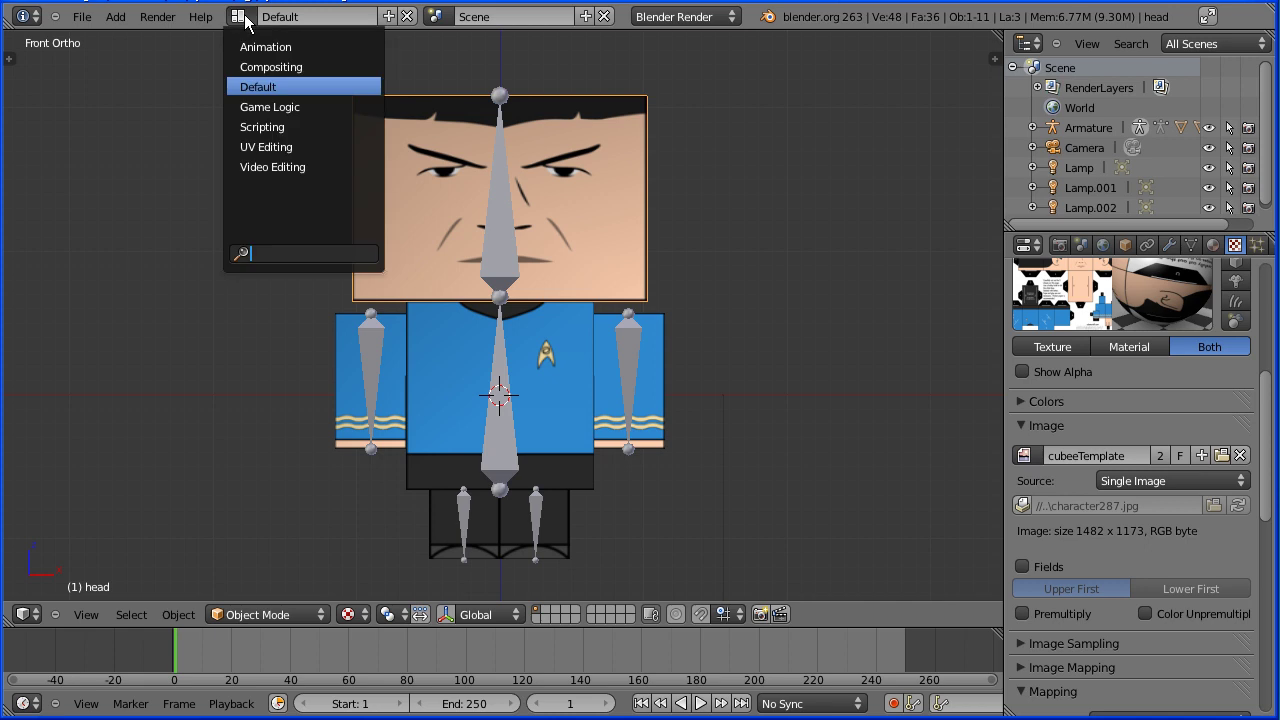
left_click(322, 46)
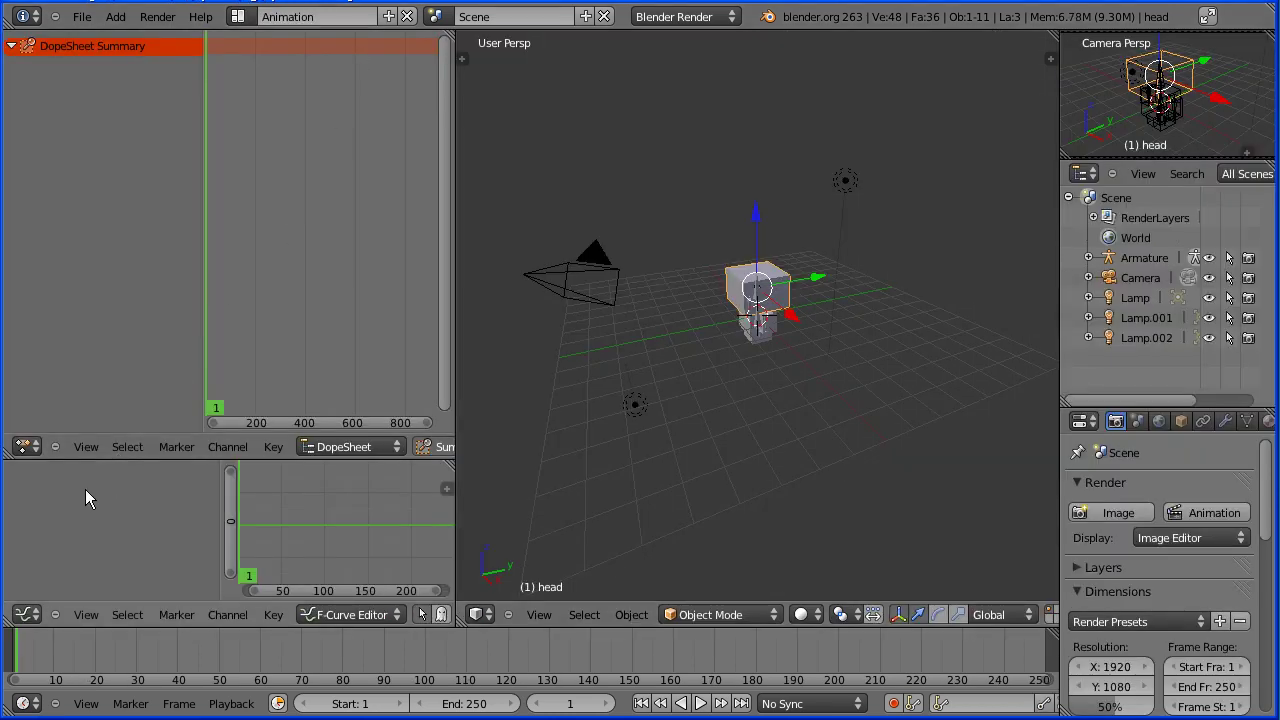
- Merge the lower graph editor area into the dope sheet
left_click(27, 614)
left_click(100, 550)
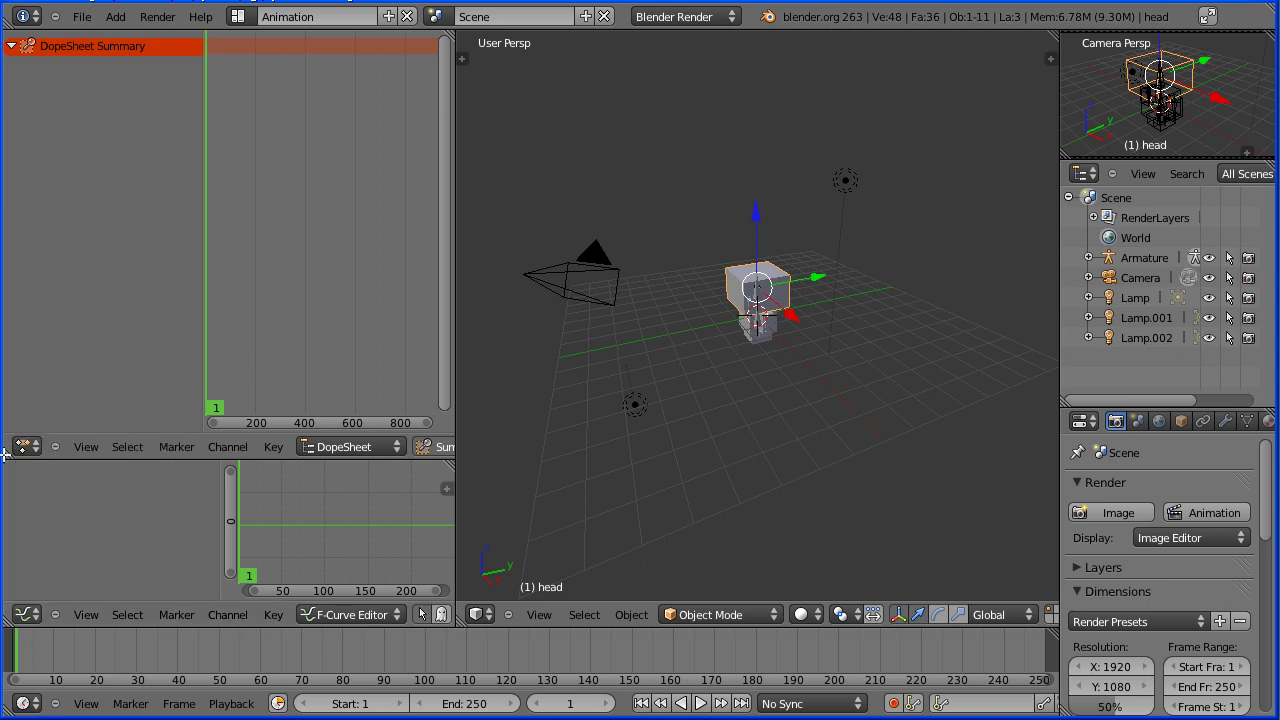
left_click_drag(5, 456, 15, 494)
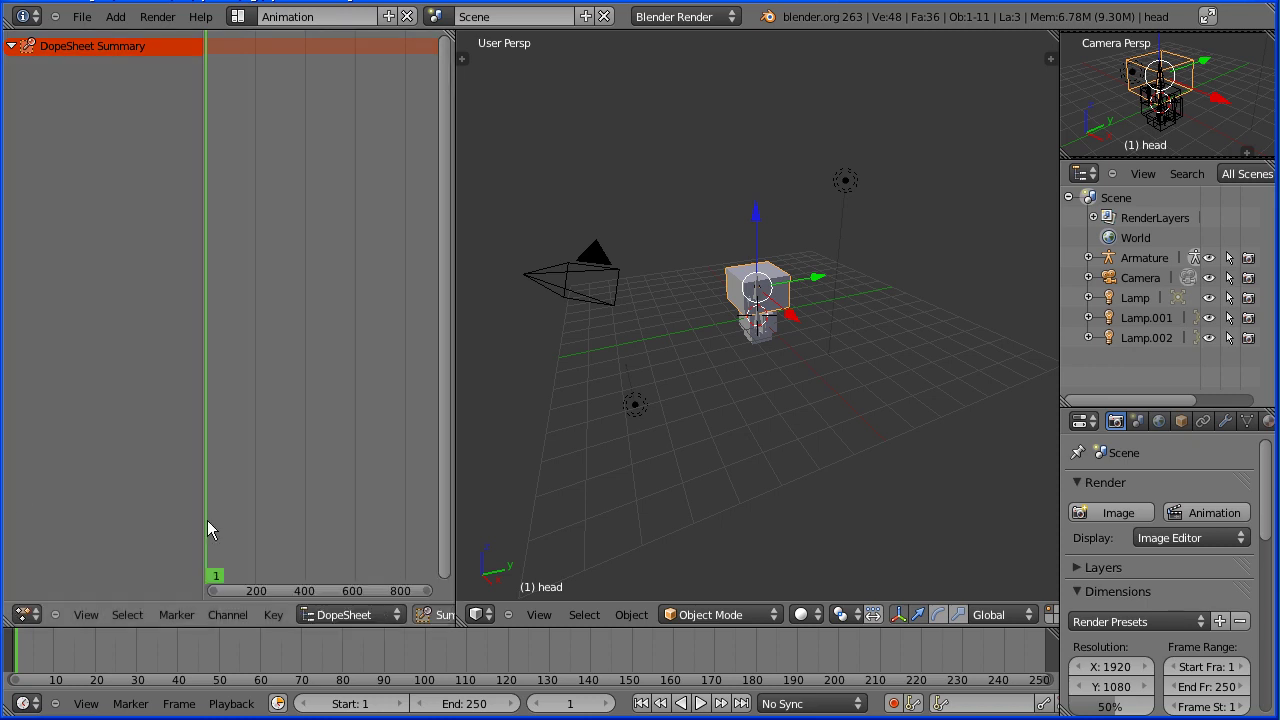
- Show the rig textured in right orthographic view and widen the dope sheet
left_click(806, 614)
left_click(870, 530)
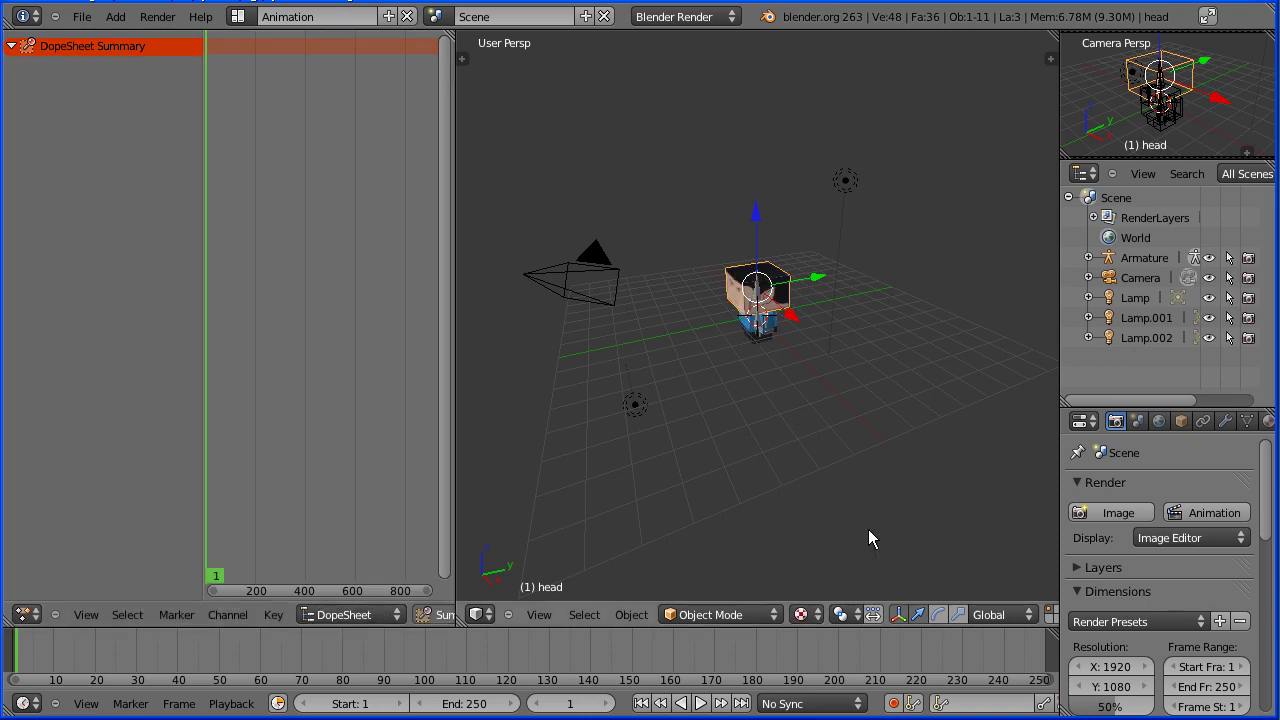
left_click(553, 617)
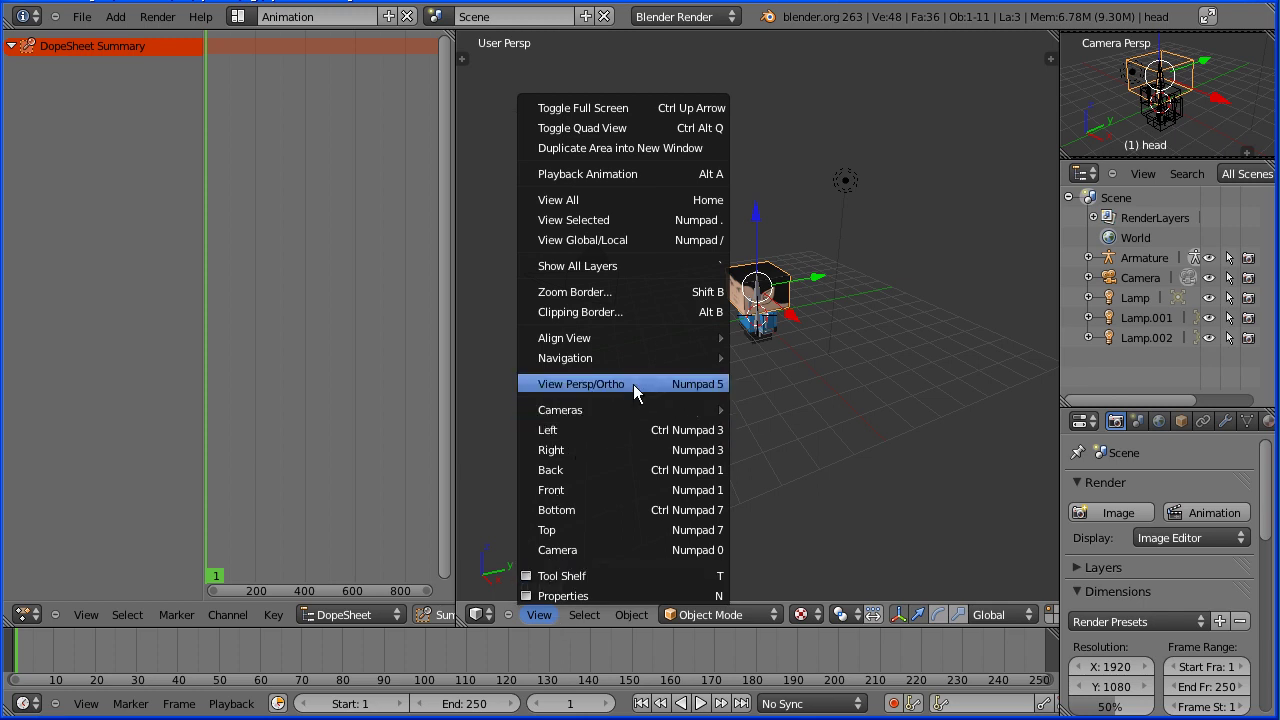
left_click(694, 385)
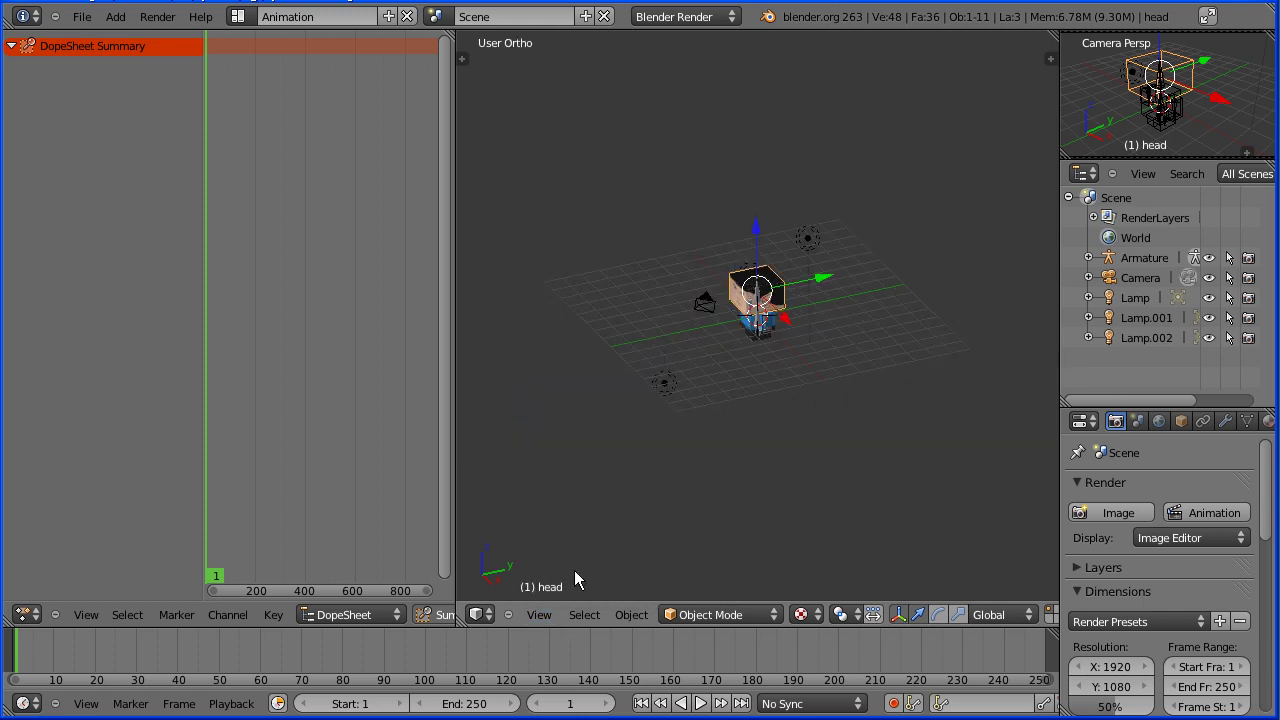
left_click(539, 614)
left_click(675, 452)
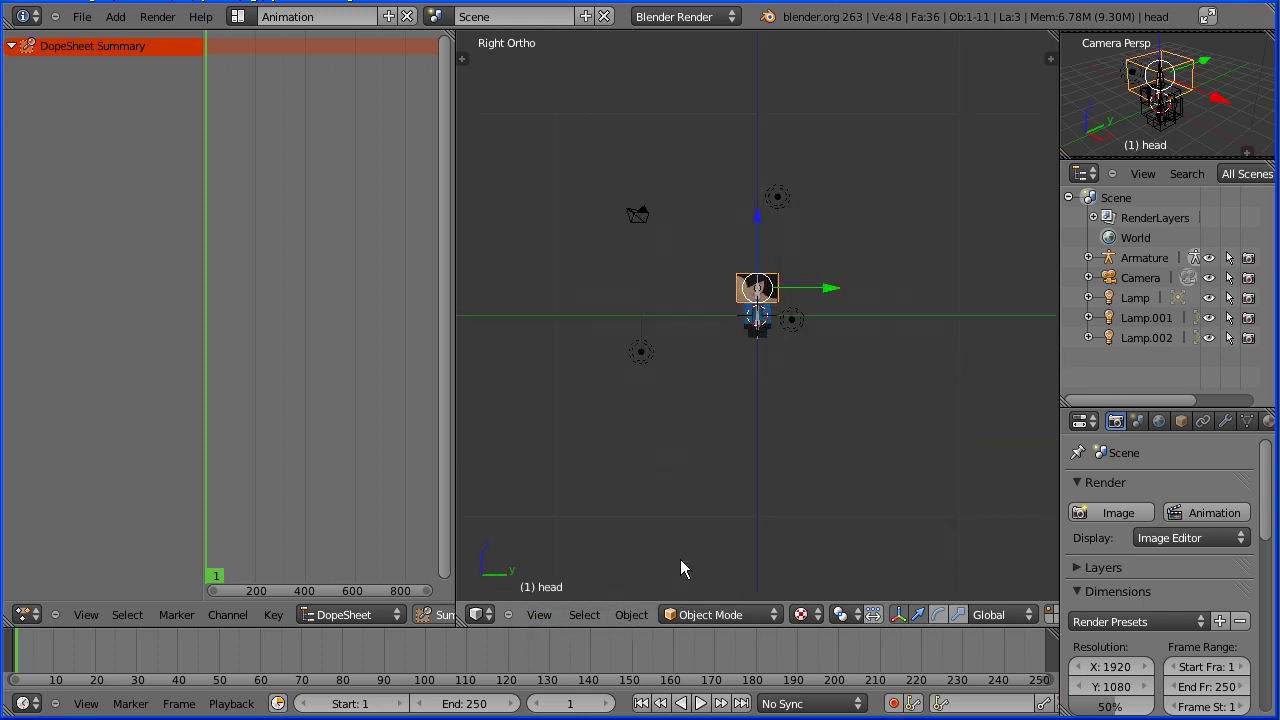
scroll(701, 519, "up", 6)
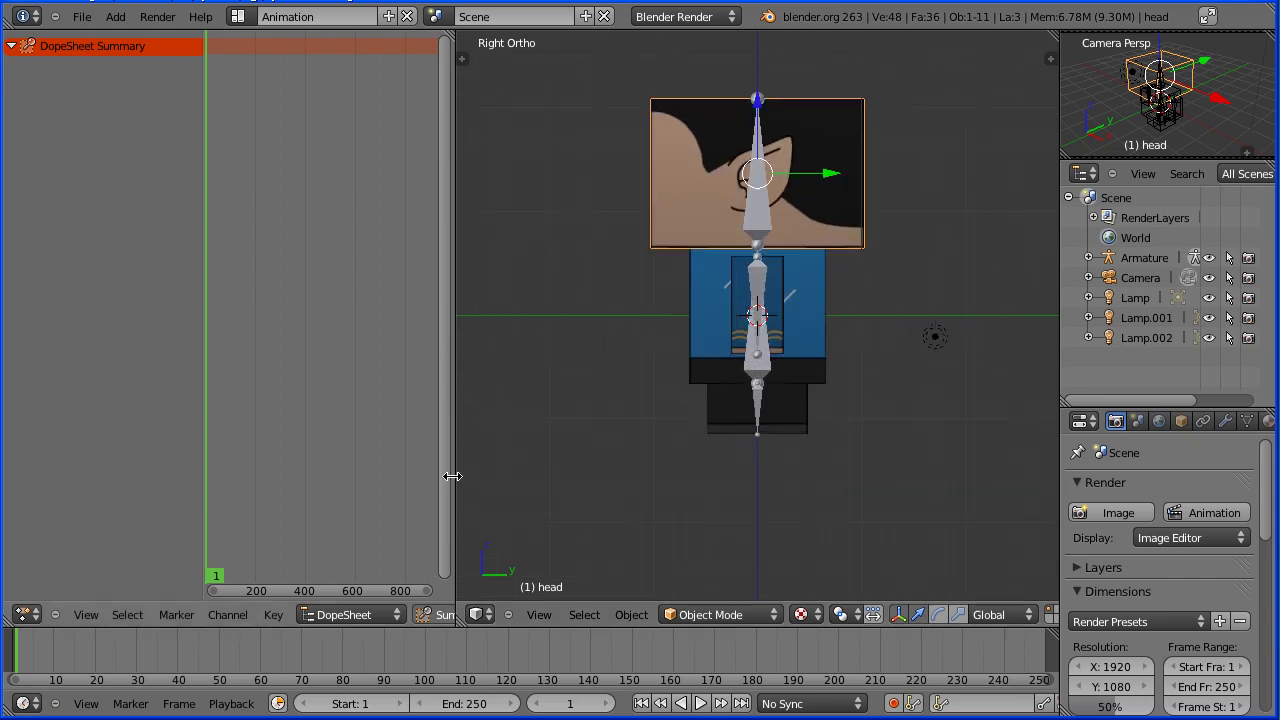
left_click_drag(456, 474, 1060, 520)
- Switch the dope sheet to Action Editor mode and create a new action named 'walk'
left_click(27, 614)
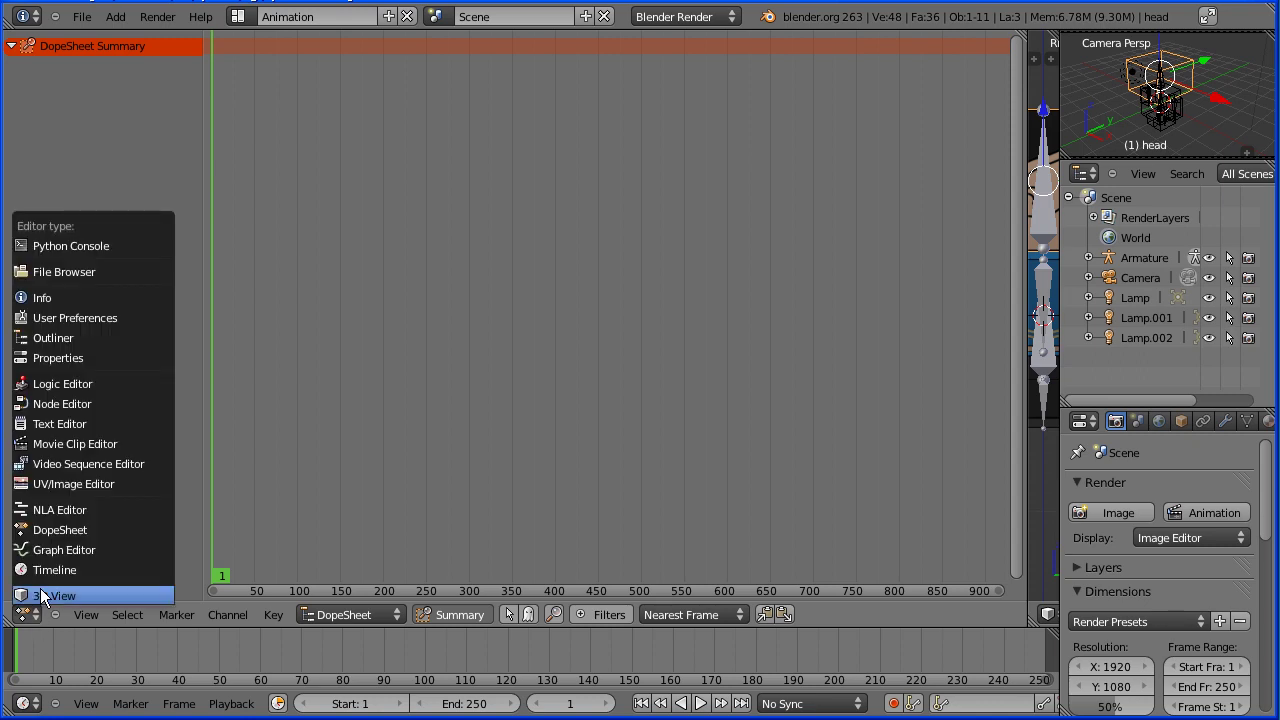
left_click(148, 530)
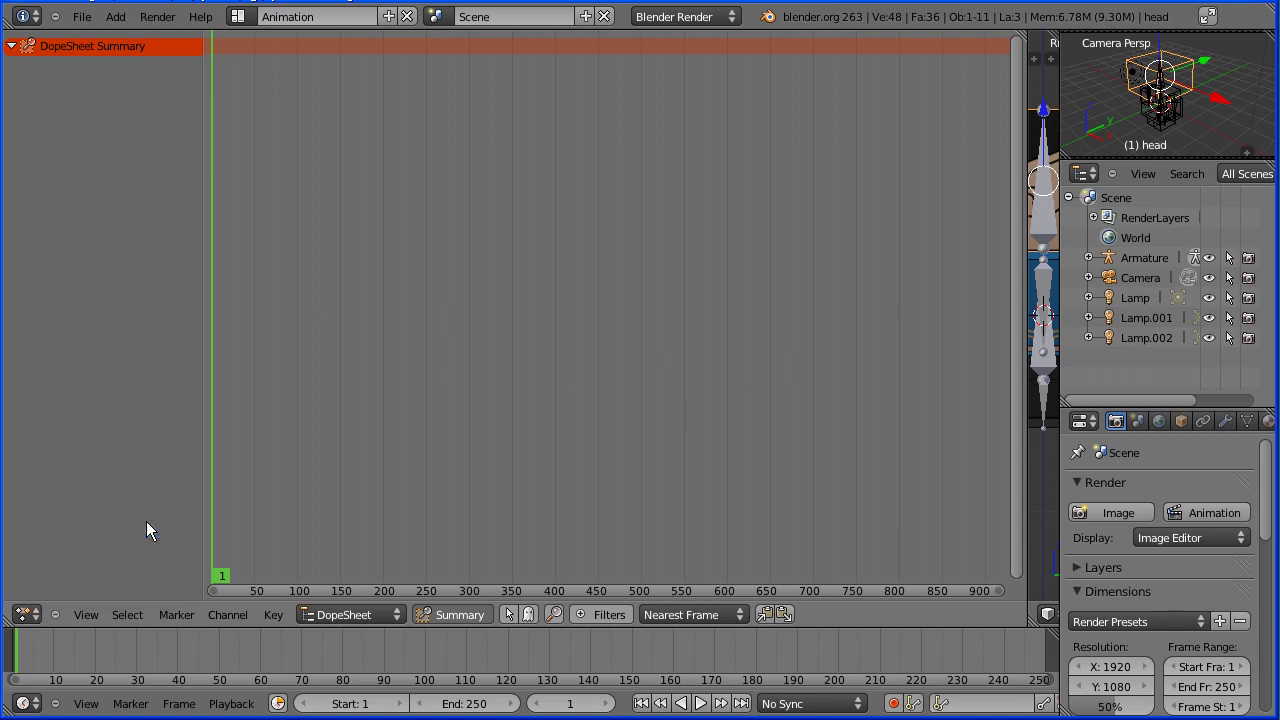
left_click(381, 614)
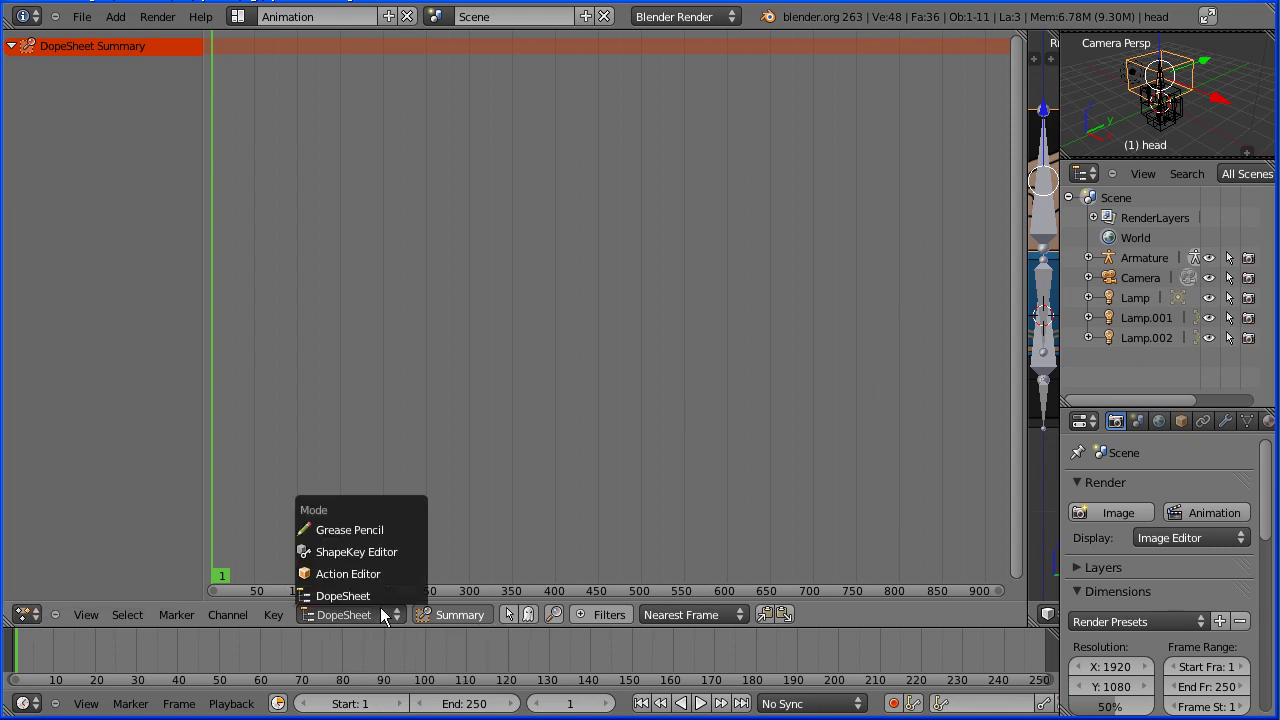
left_click(391, 573)
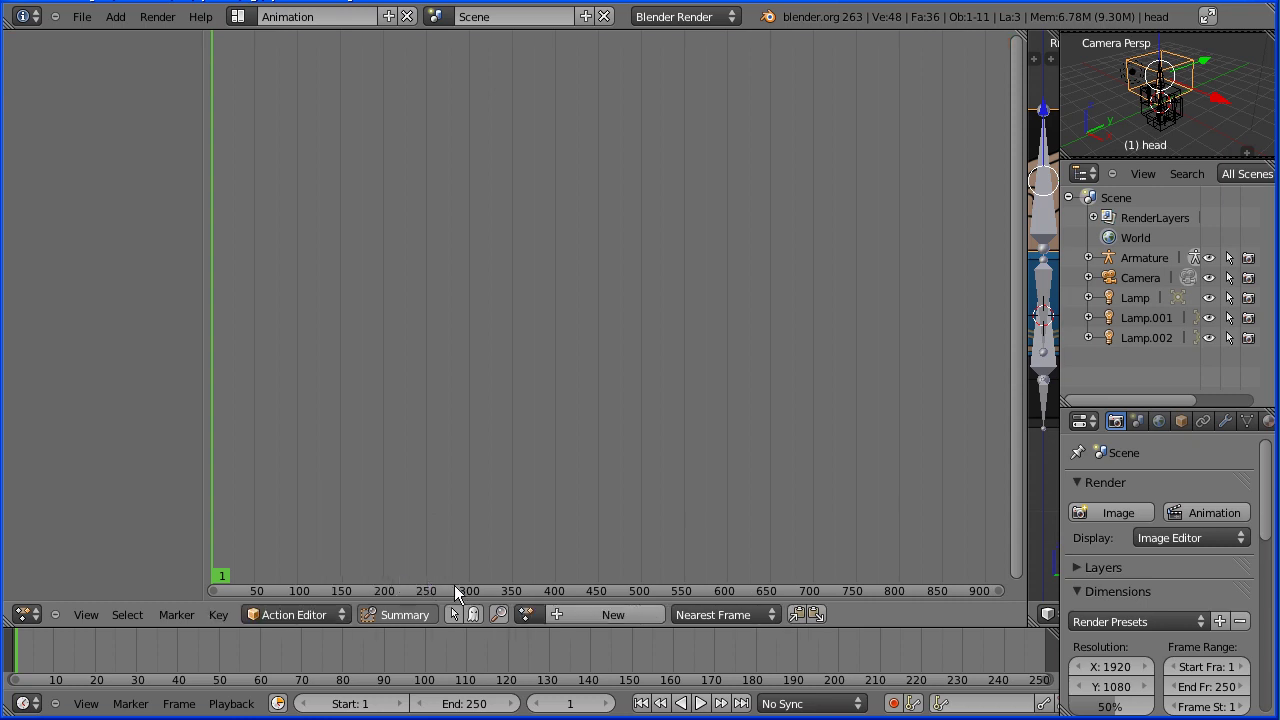
left_click(558, 614)
left_click(638, 617)
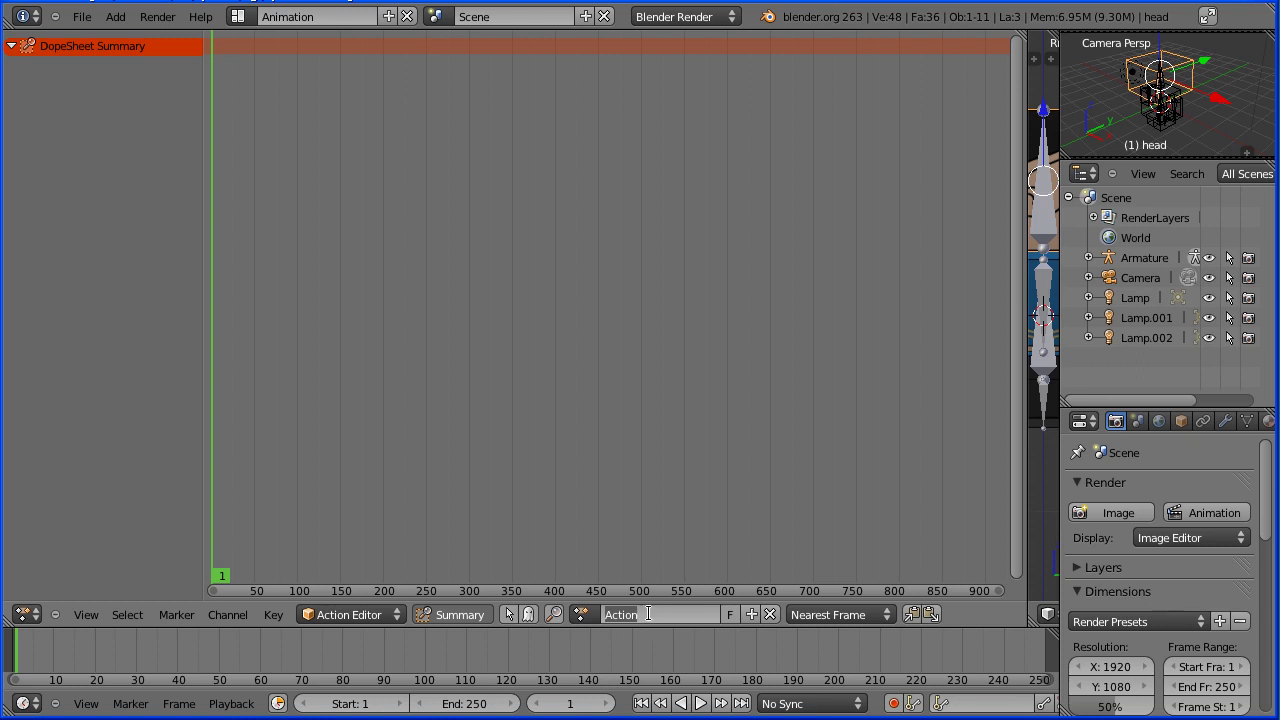
type("walk")
key("Return")
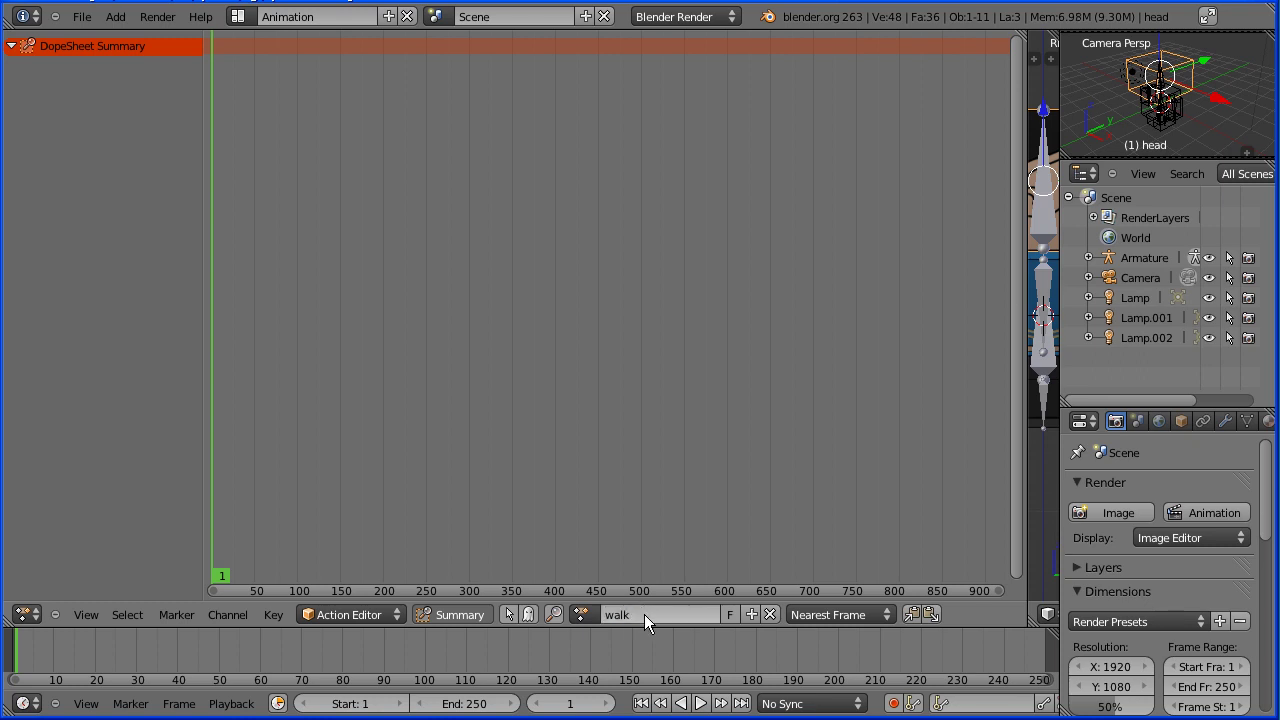
- Toggle between Dope Sheet and Action Editor, then reveal the right-side 3D view
left_click(368, 617)
left_click(368, 593)
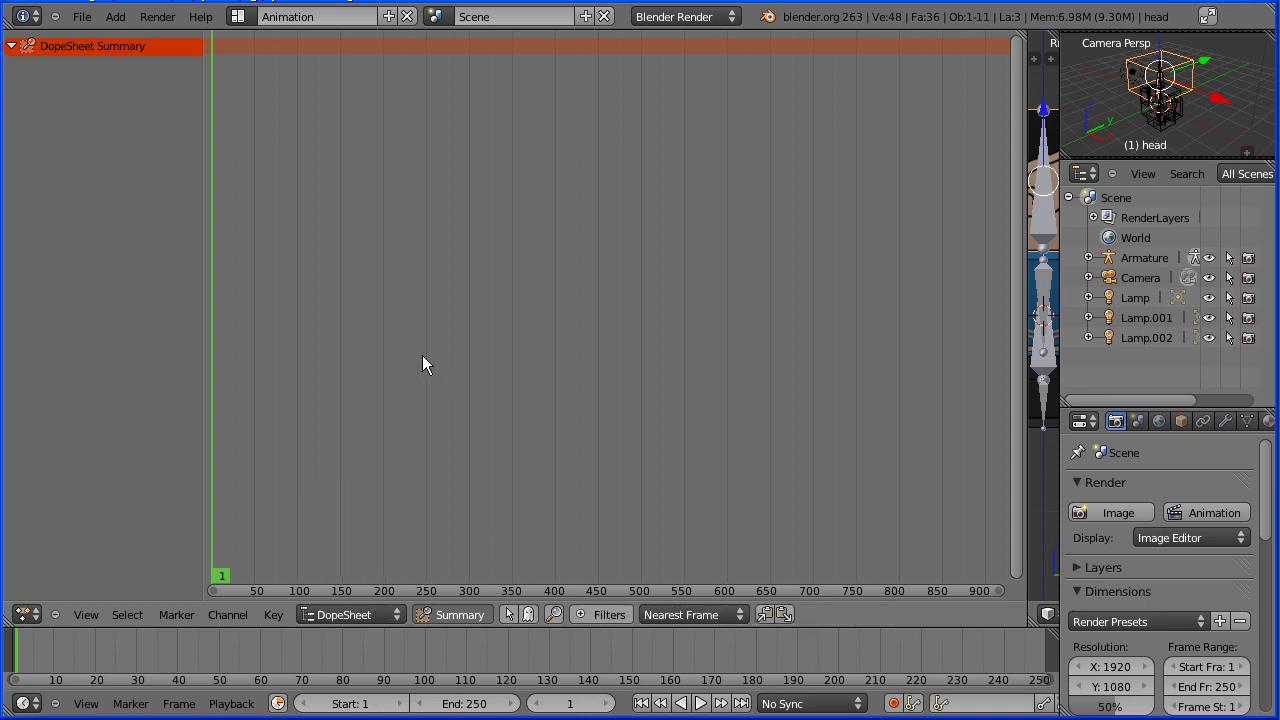
left_click(340, 613)
left_click(379, 575)
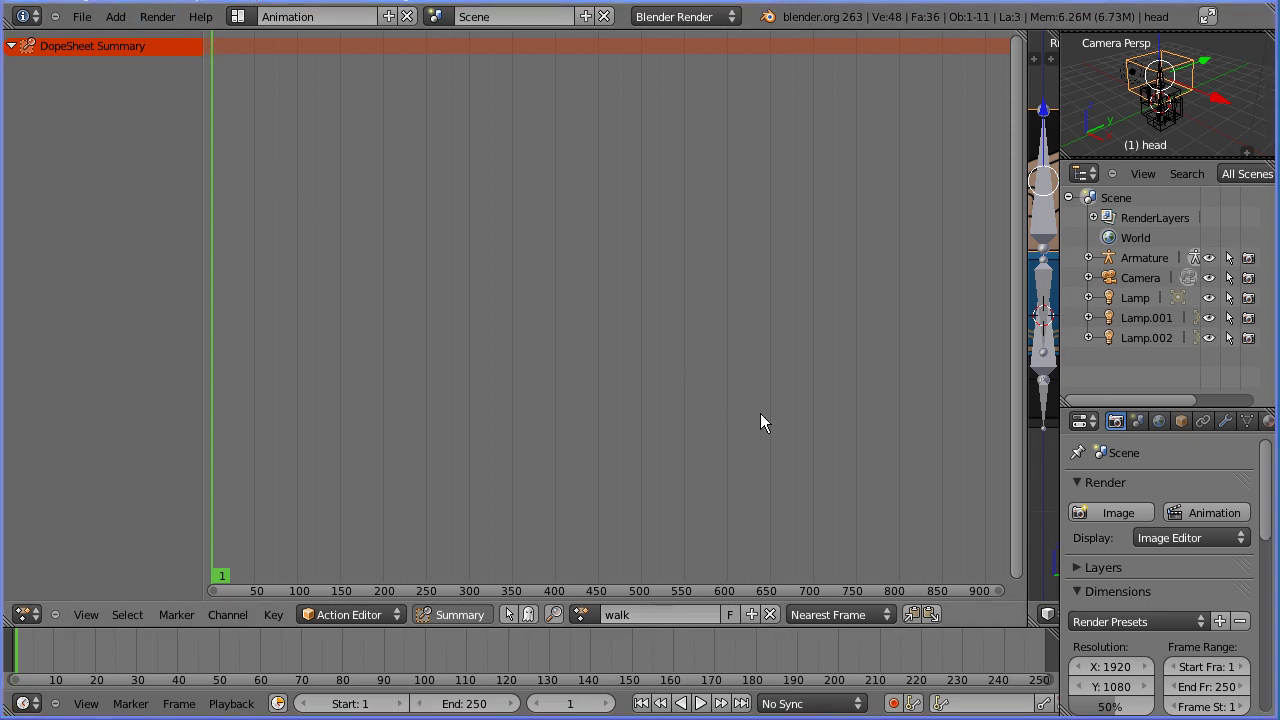
left_click_drag(1029, 517, 804, 554)
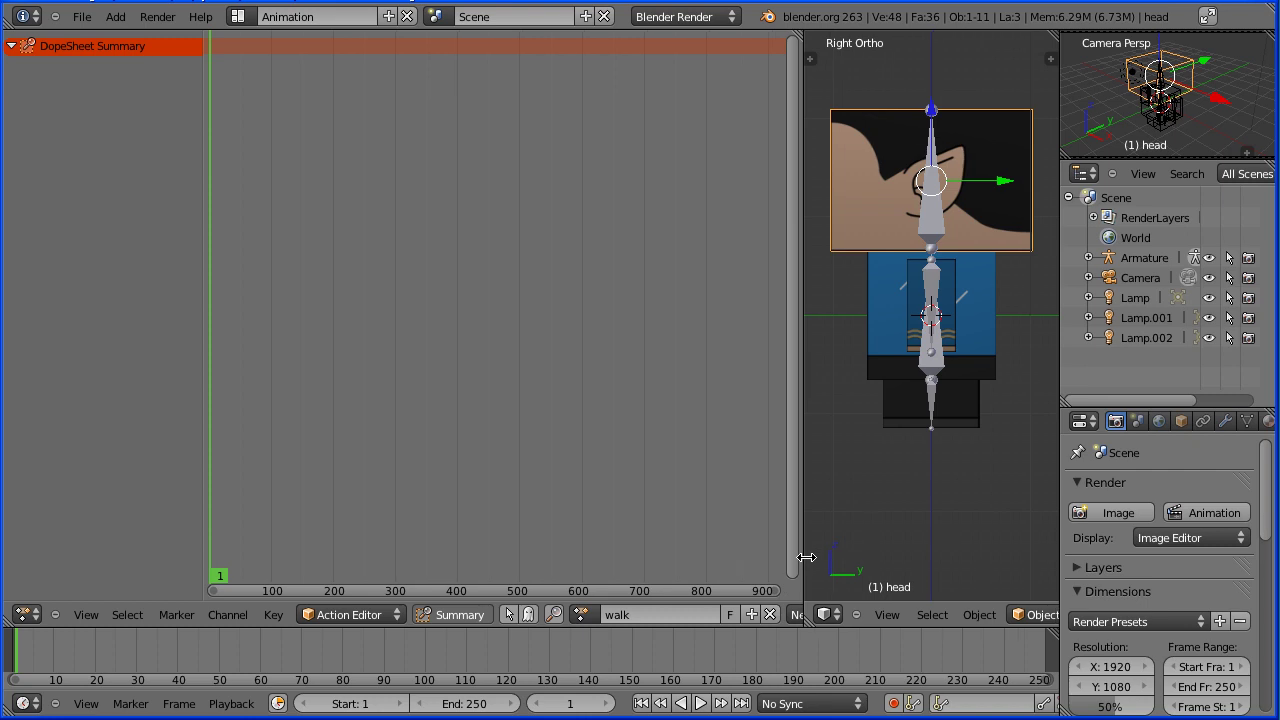
- Assign walk to the armature, unlink it from the head plane, and reselect a bone
right_click(929, 359)
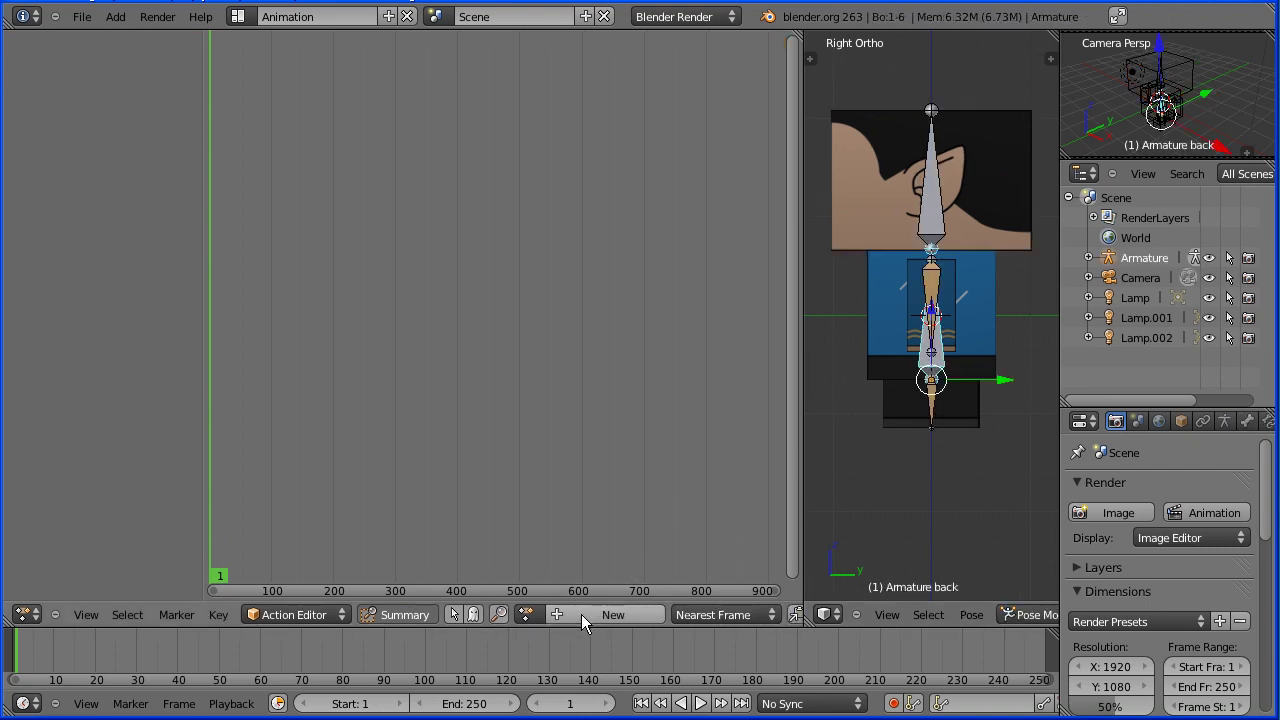
left_click(525, 614)
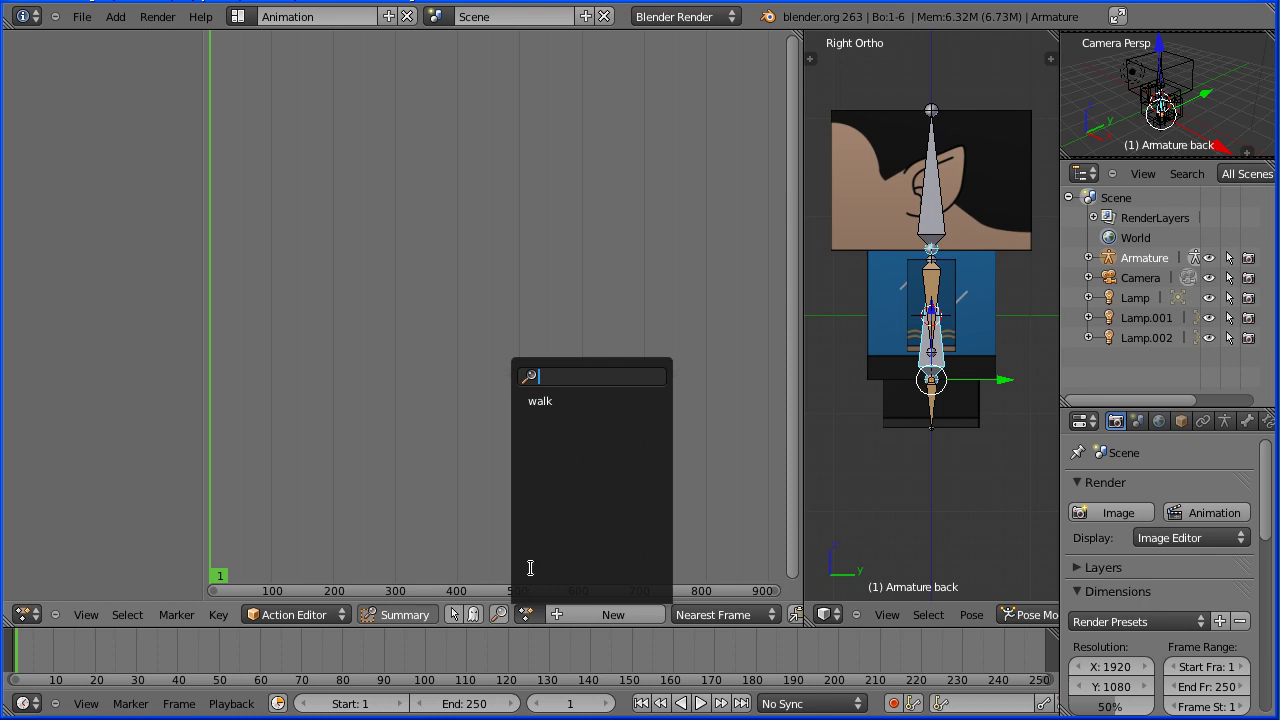
left_click(562, 400)
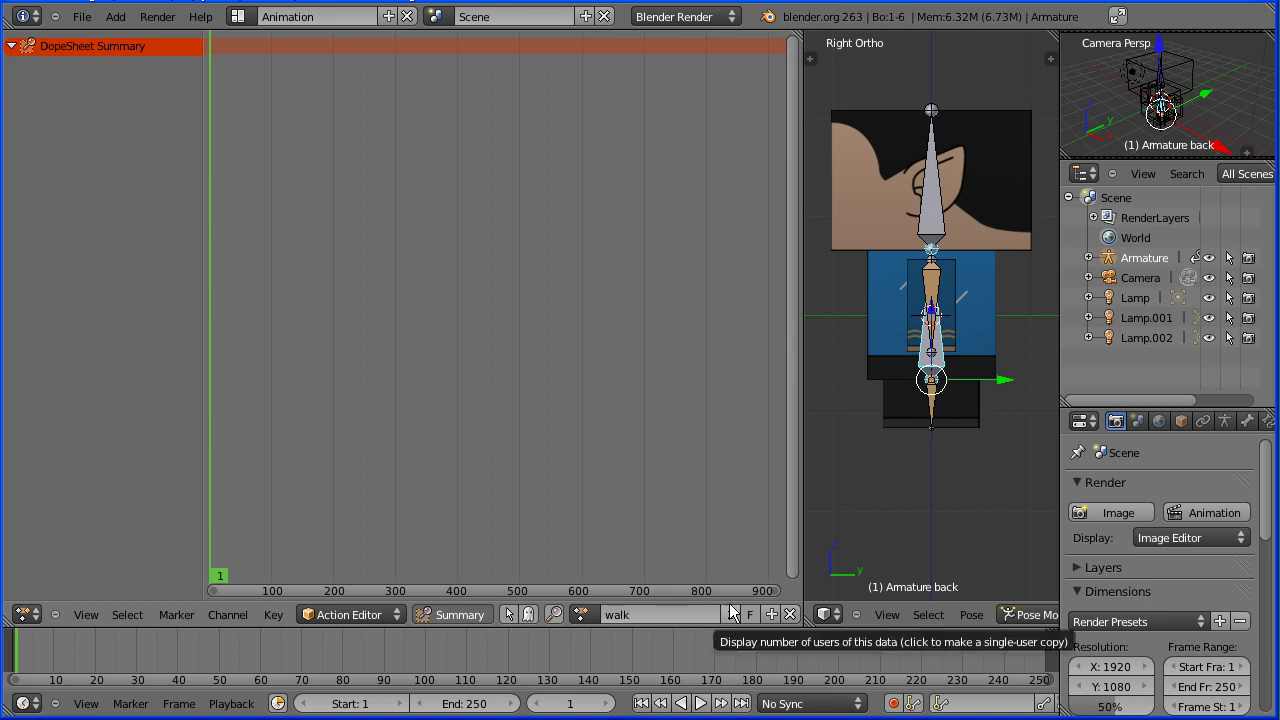
right_click(861, 241)
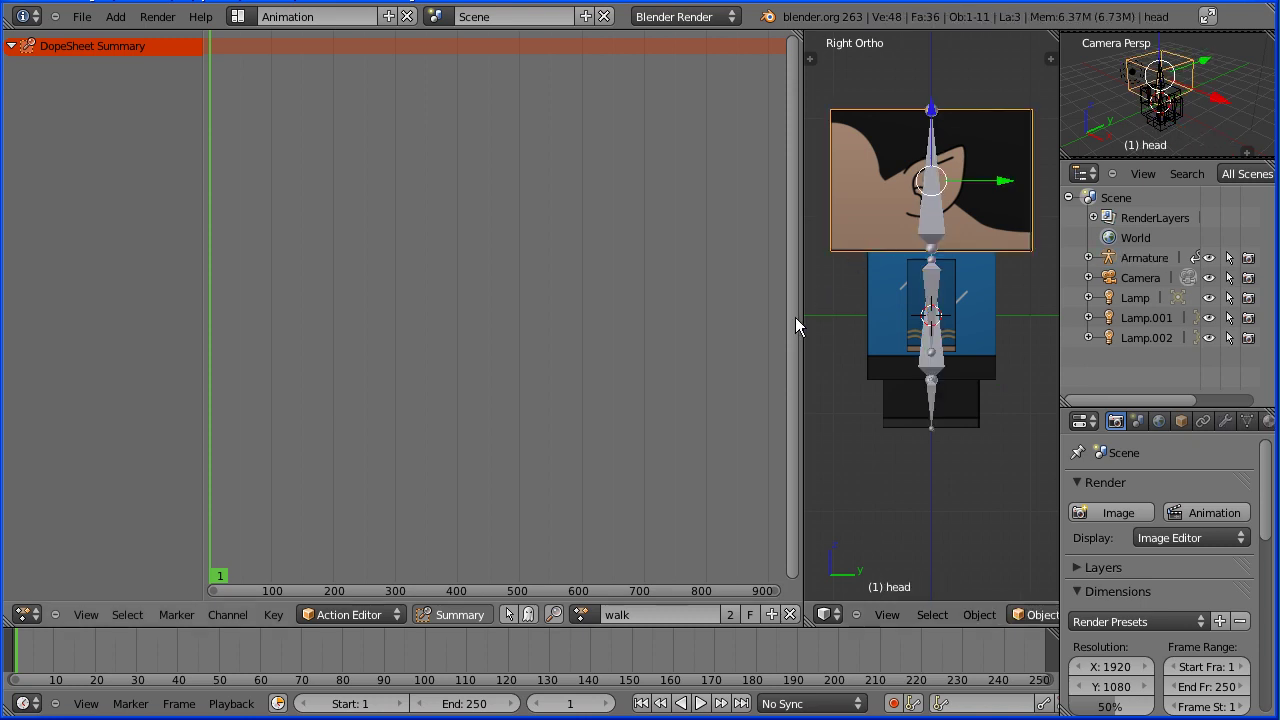
left_click(790, 615)
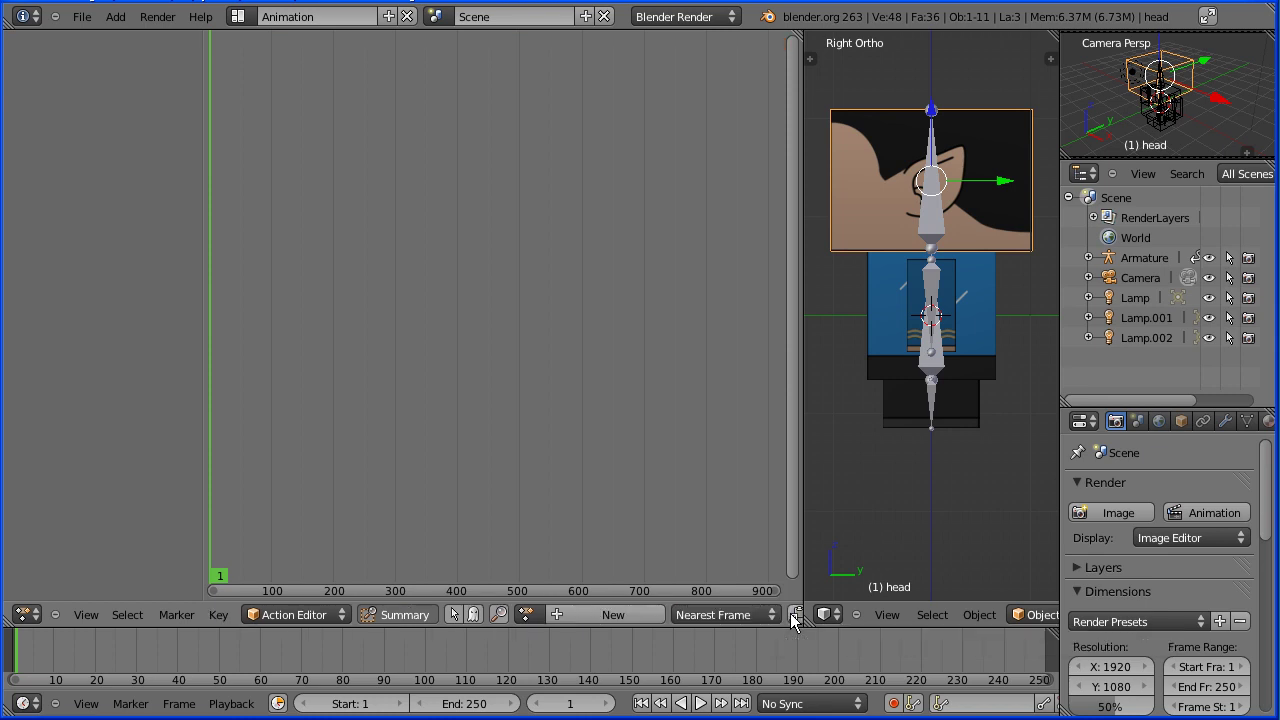
right_click(940, 372)
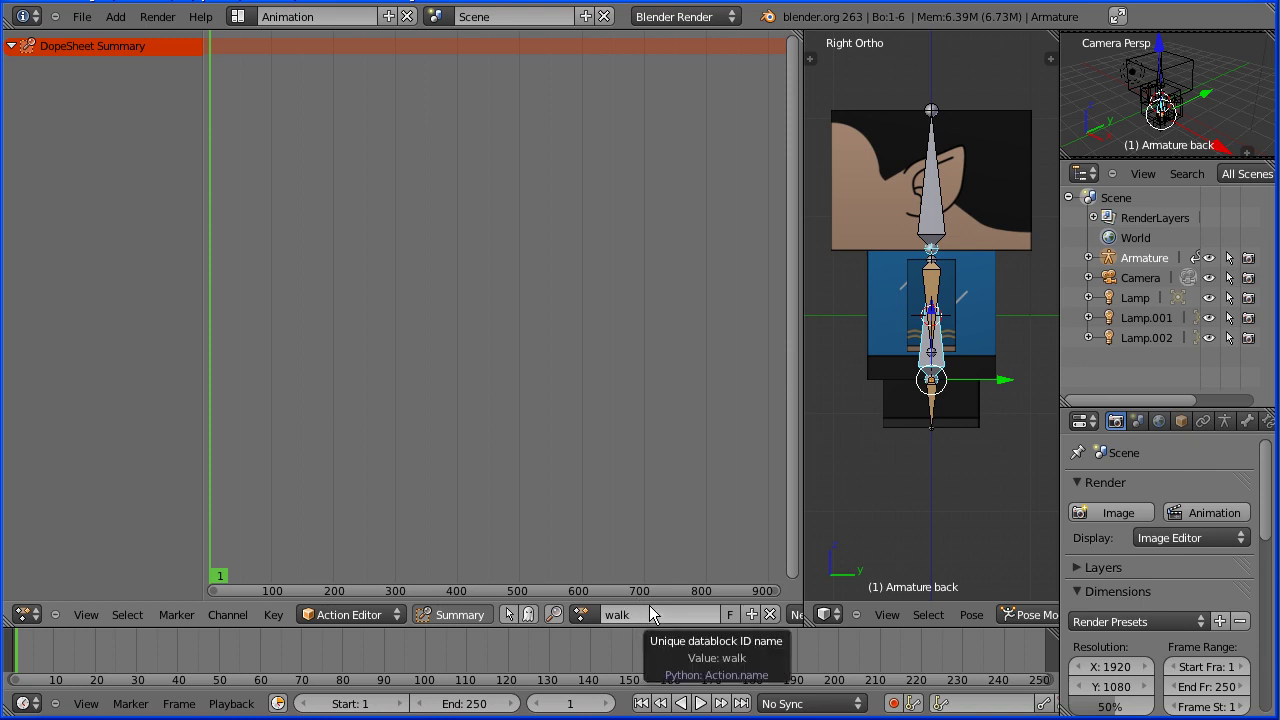
- Move leg_L and leg_R in opposite directions into a stride, then select both legs
scroll(866, 537, "up", 4)
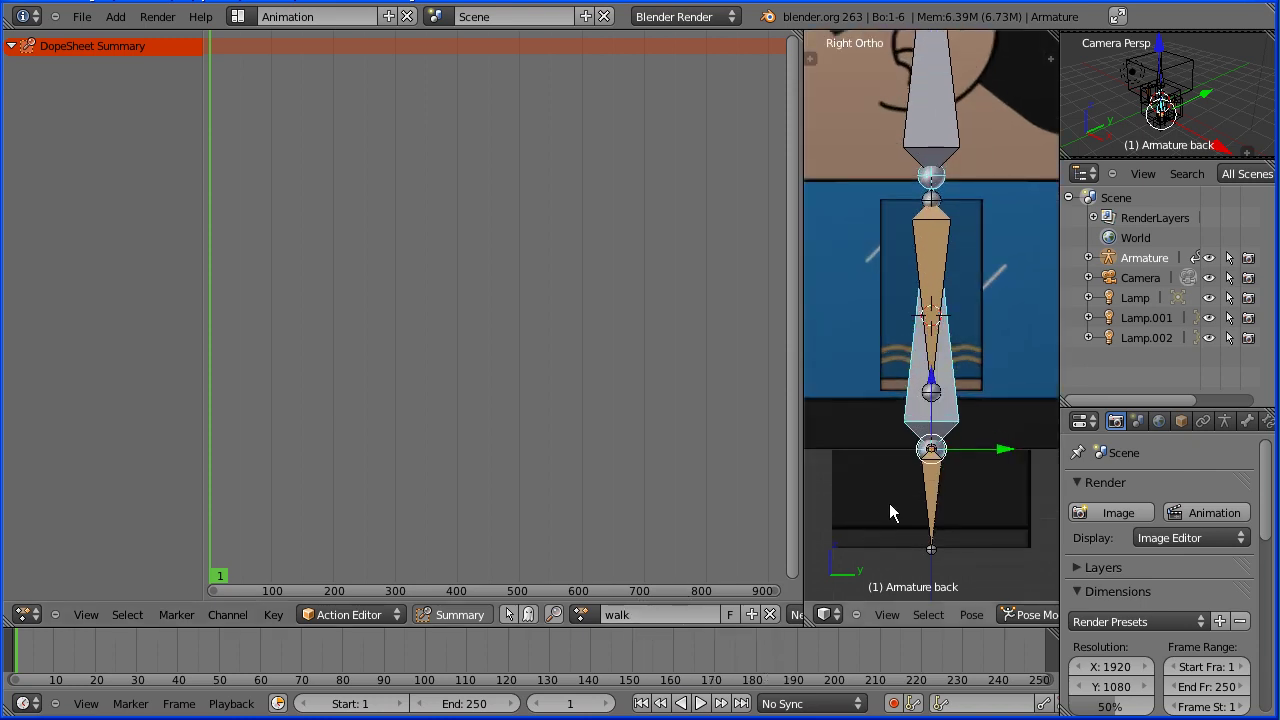
right_click(935, 499)
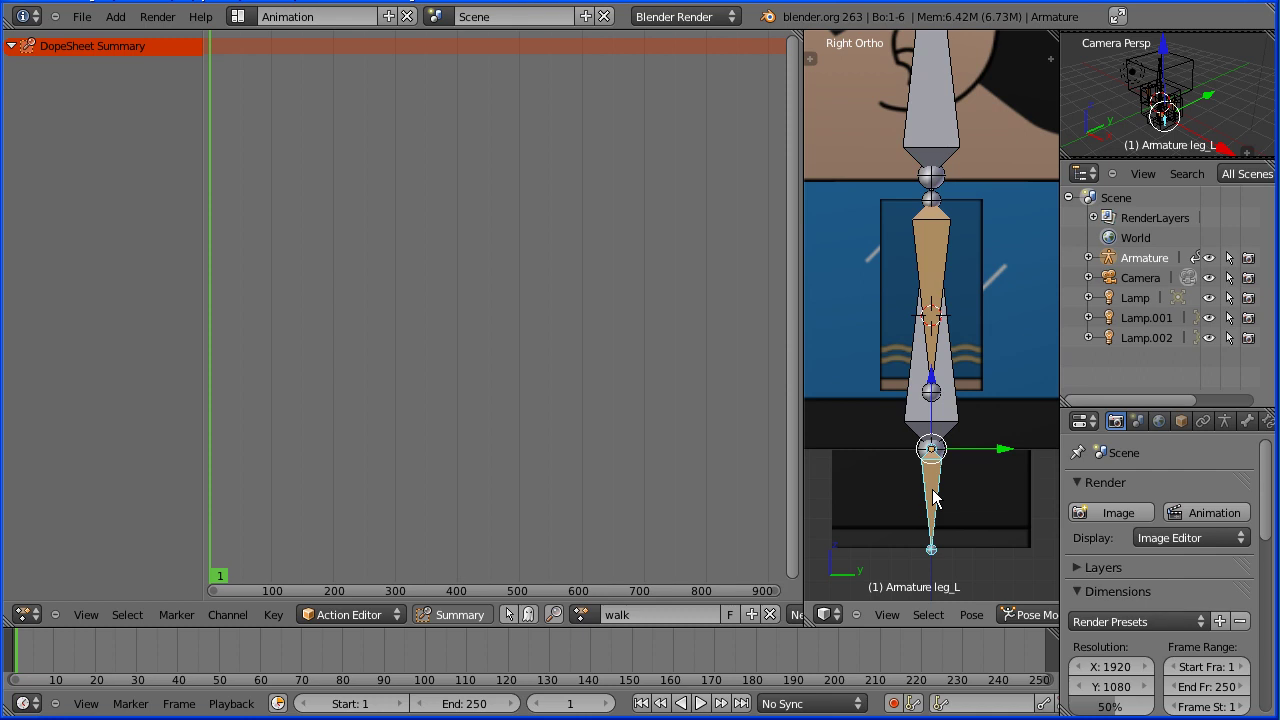
key("g")
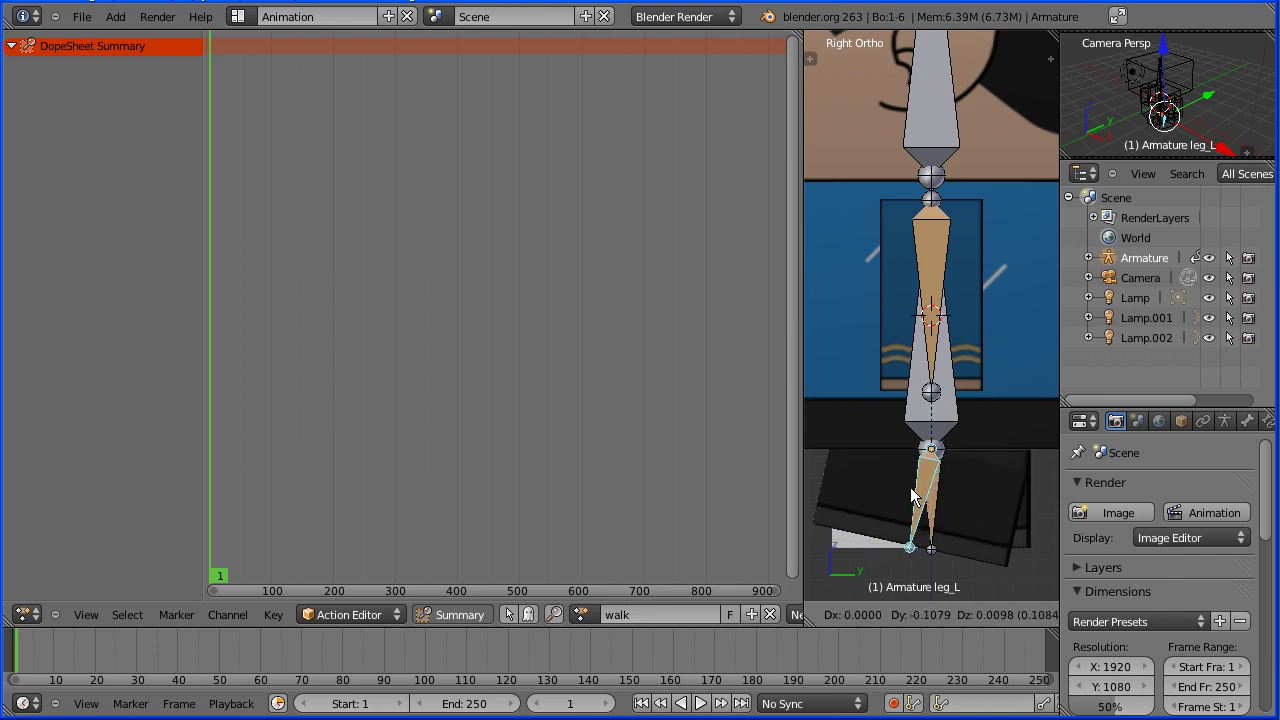
left_click(912, 497)
right_click(932, 514)
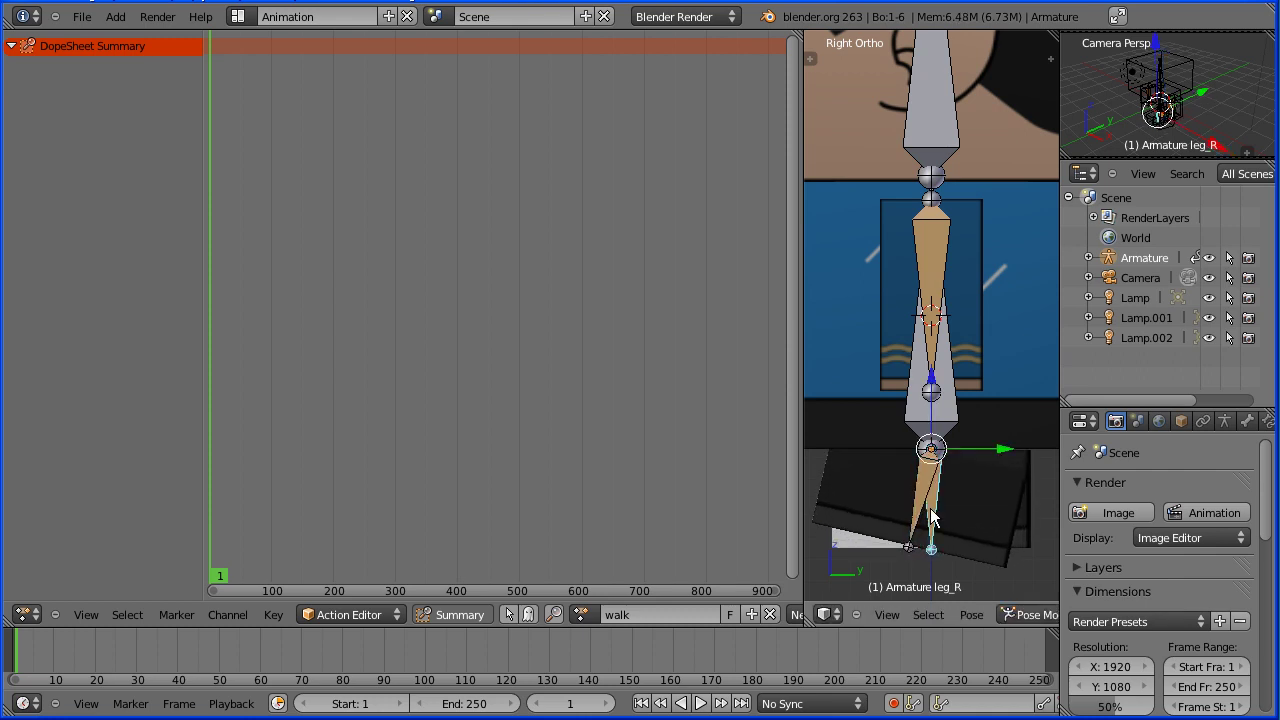
key("g")
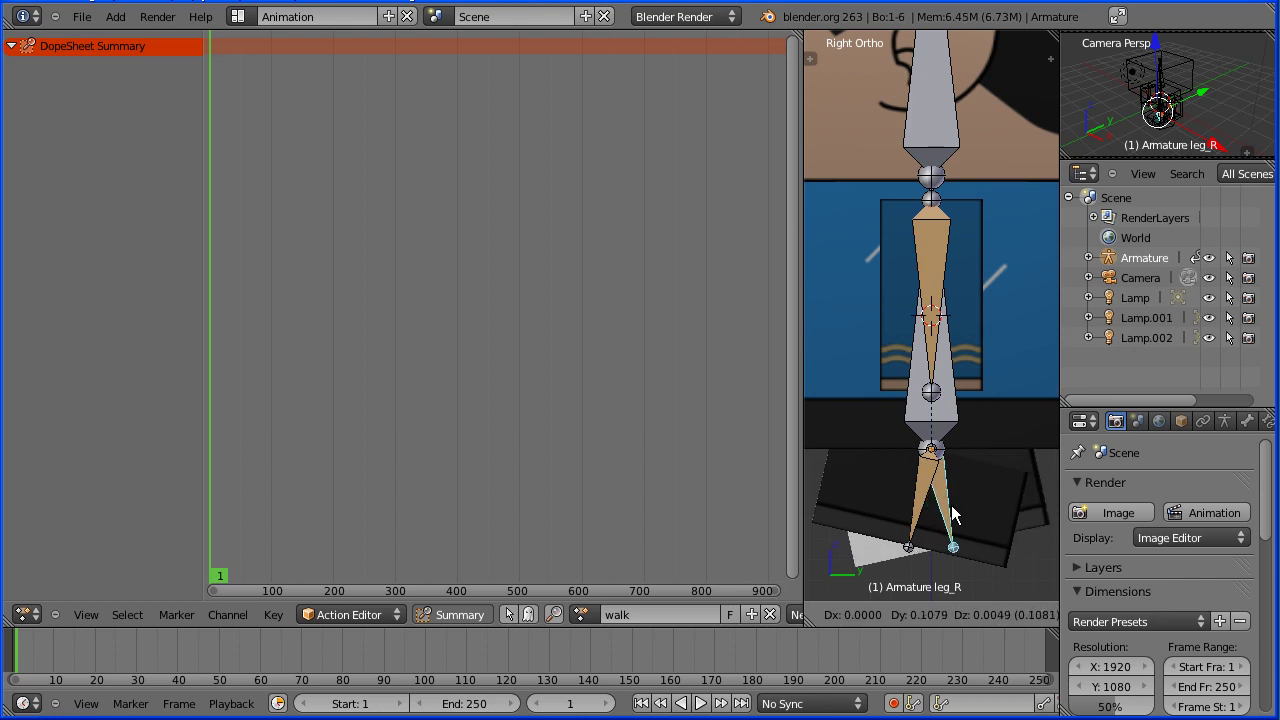
left_click(958, 514)
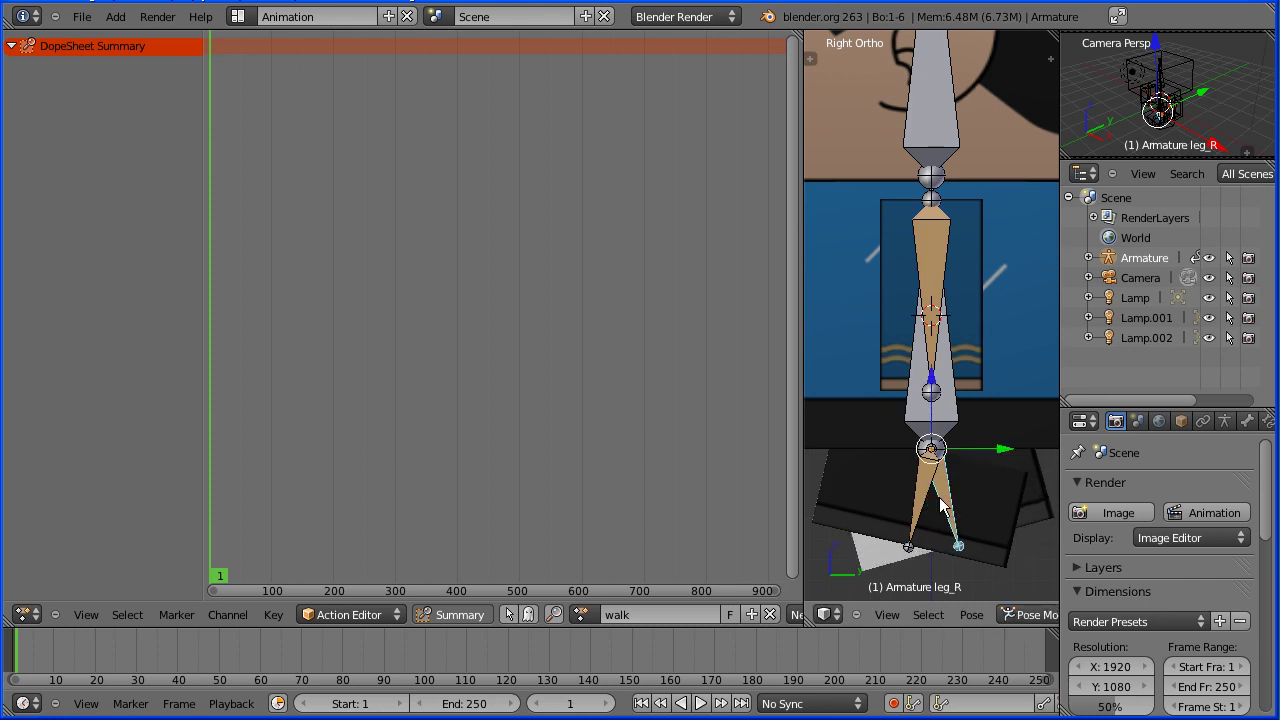
right_click(922, 502, "shift")
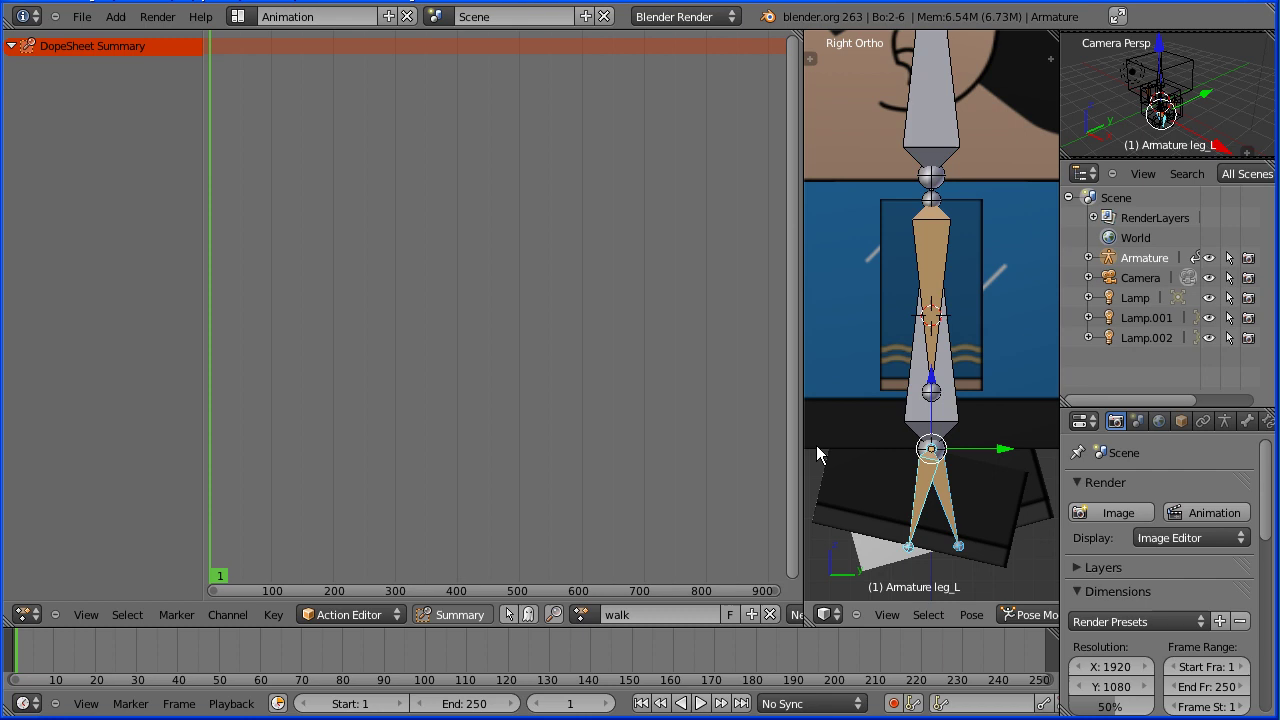
left_click_drag(803, 449, 638, 449)
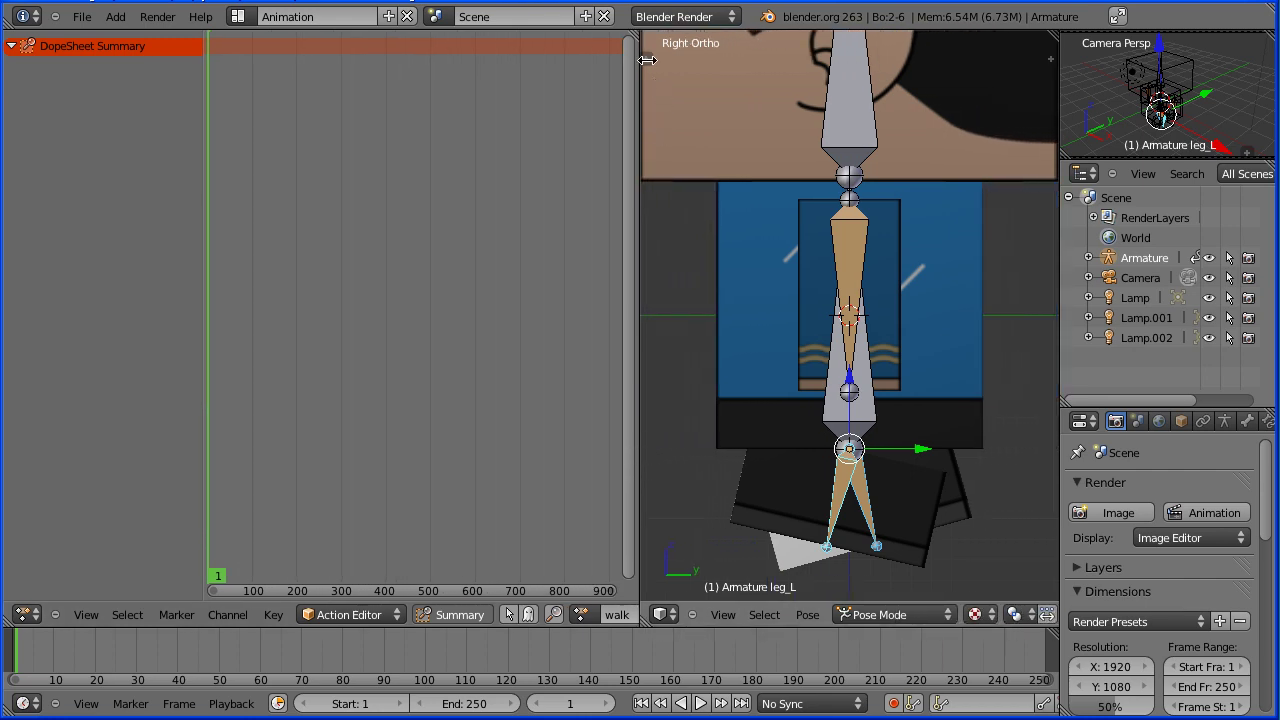
- Key location and rotation for both leg bones at frame 1
key("t")
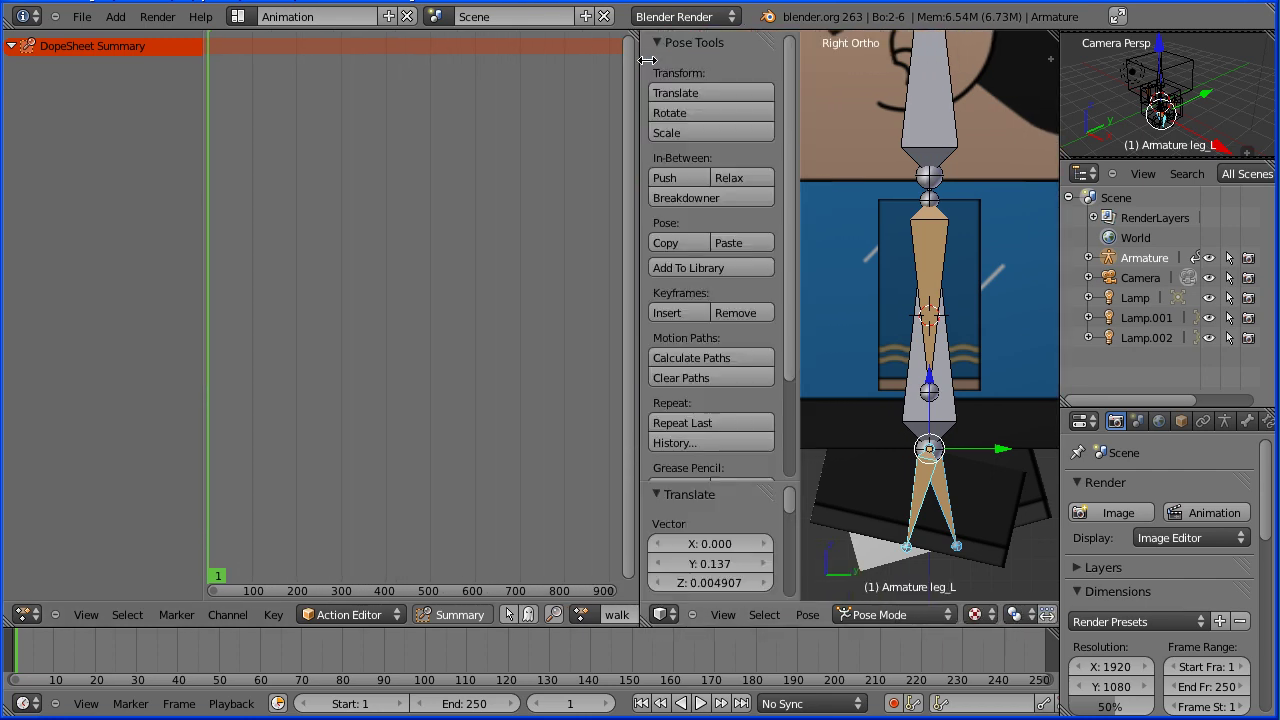
left_click(690, 313)
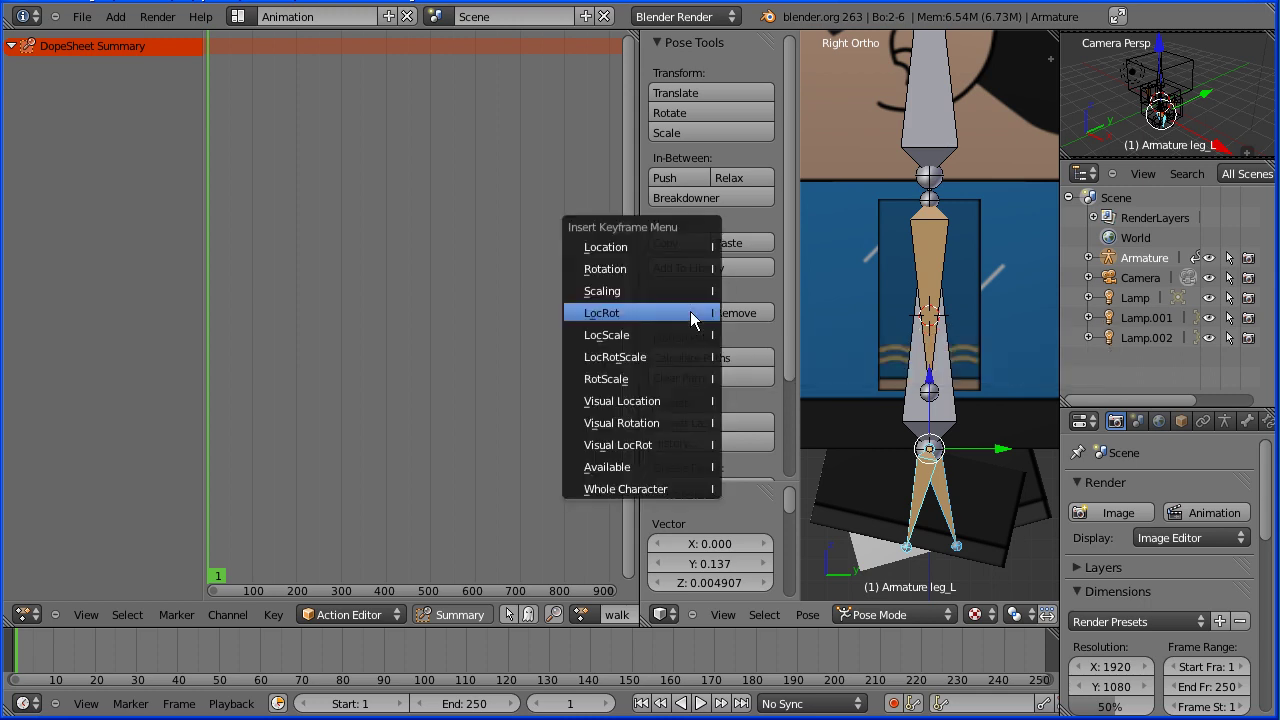
left_click(690, 313)
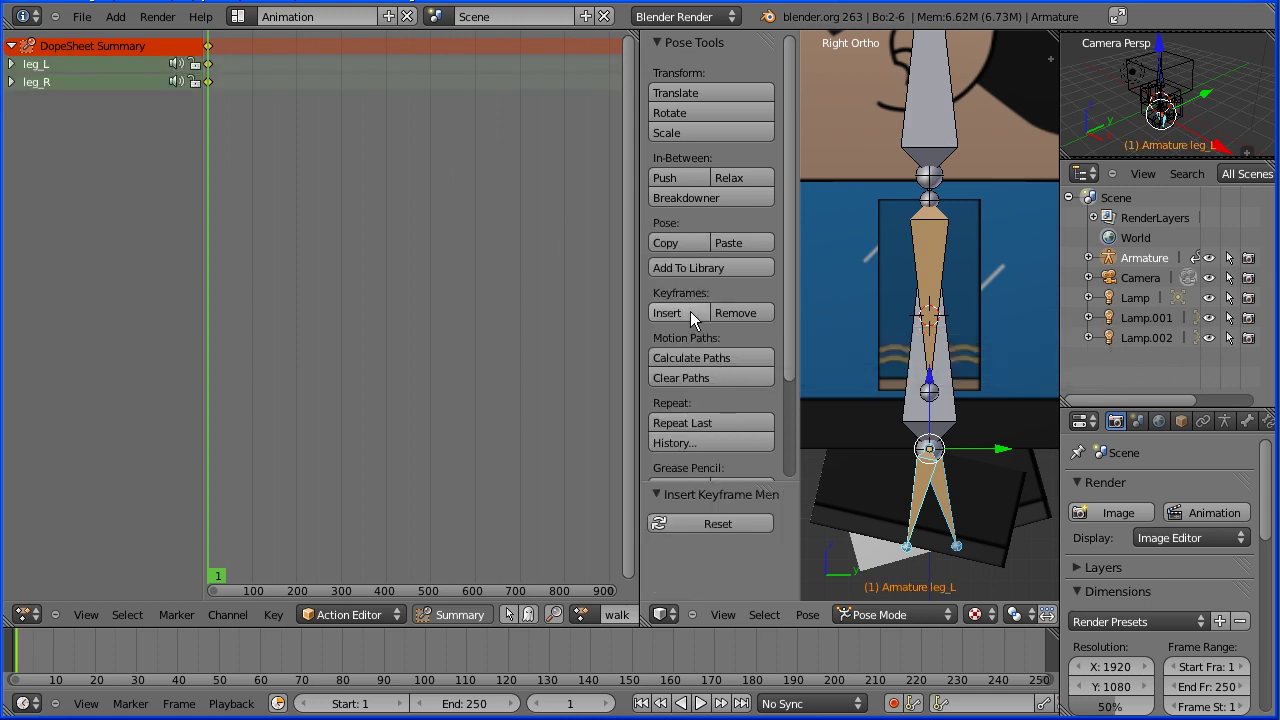
right_click(915, 505)
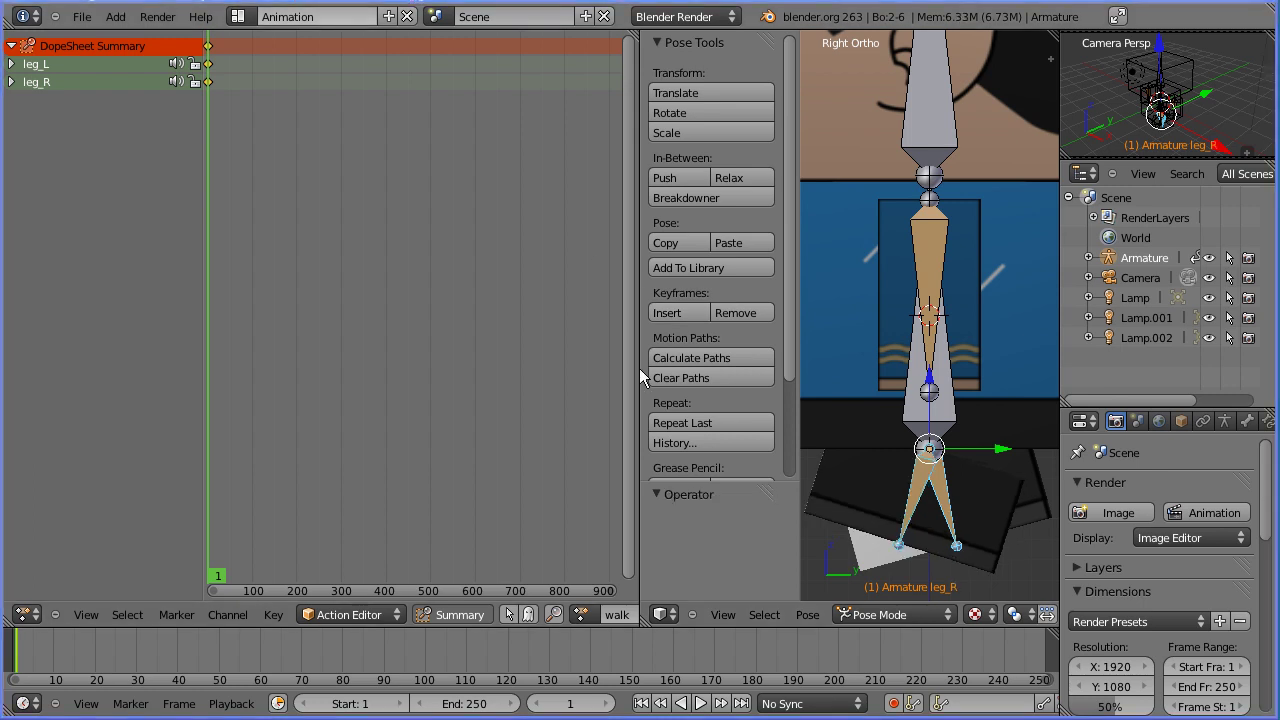
- Set the end frame to 20 and key both legs' location and rotation there
left_click(481, 705)
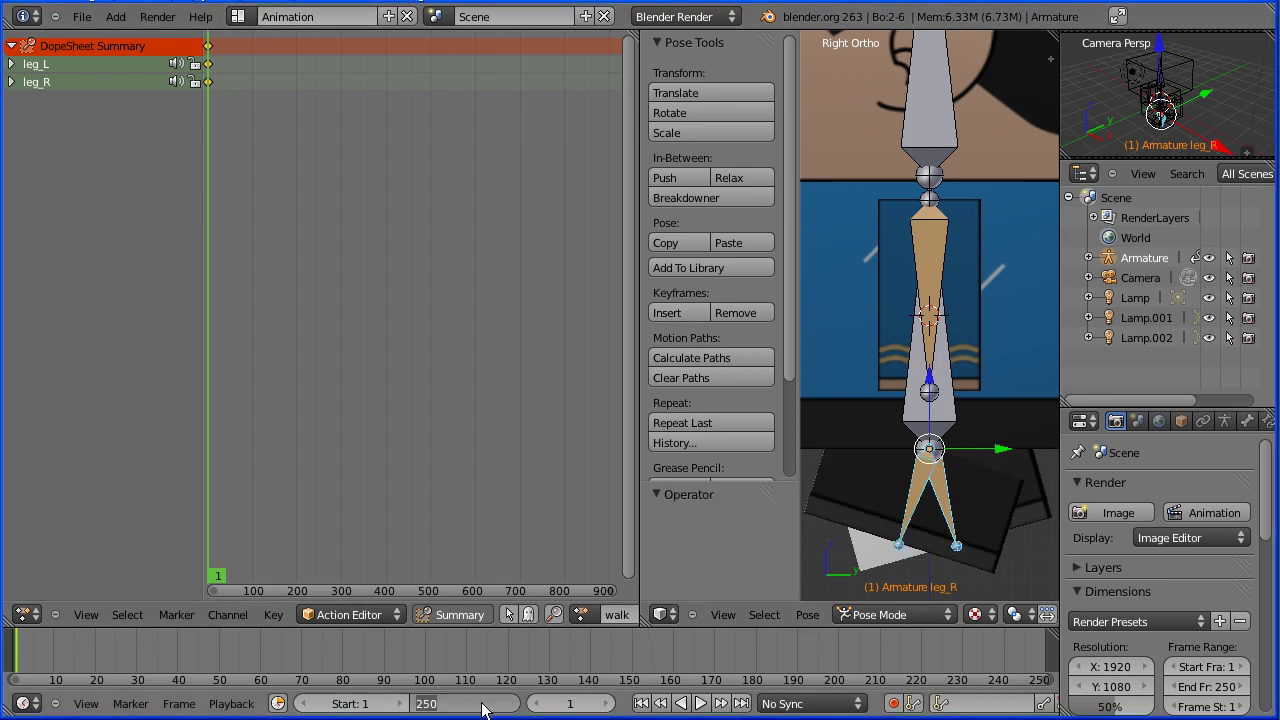
type("20")
key("Return")
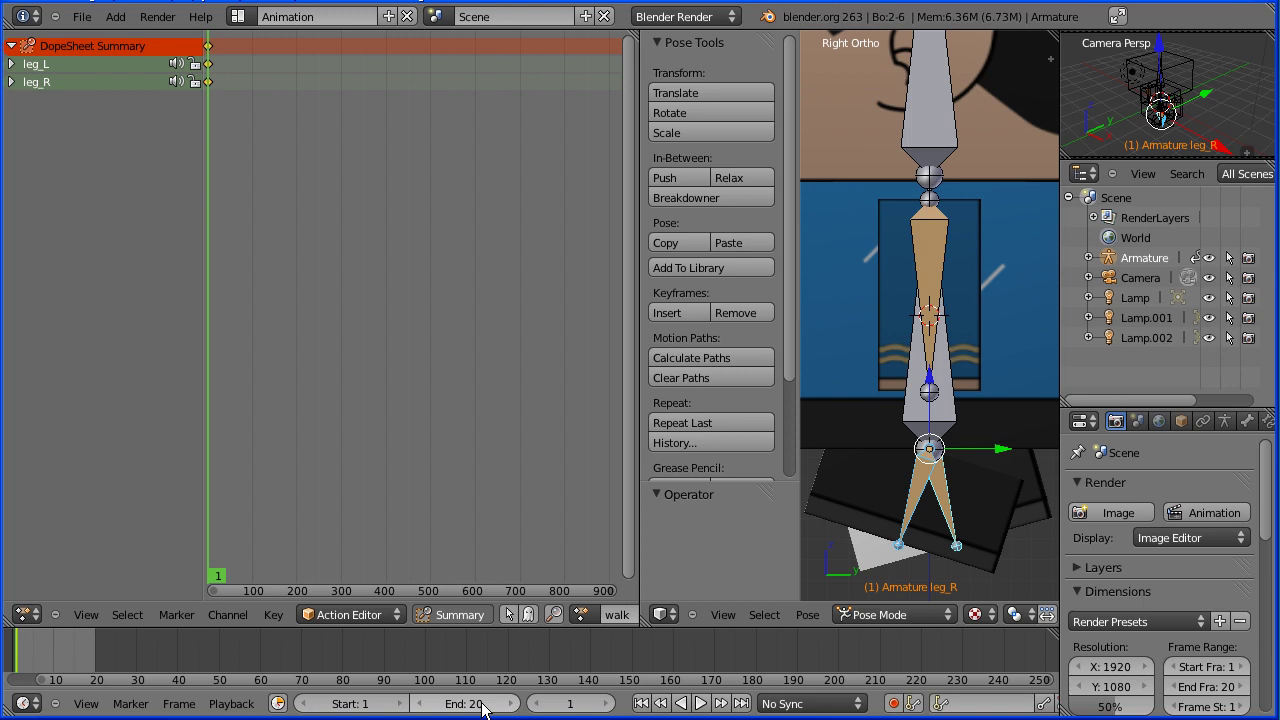
left_click(741, 703)
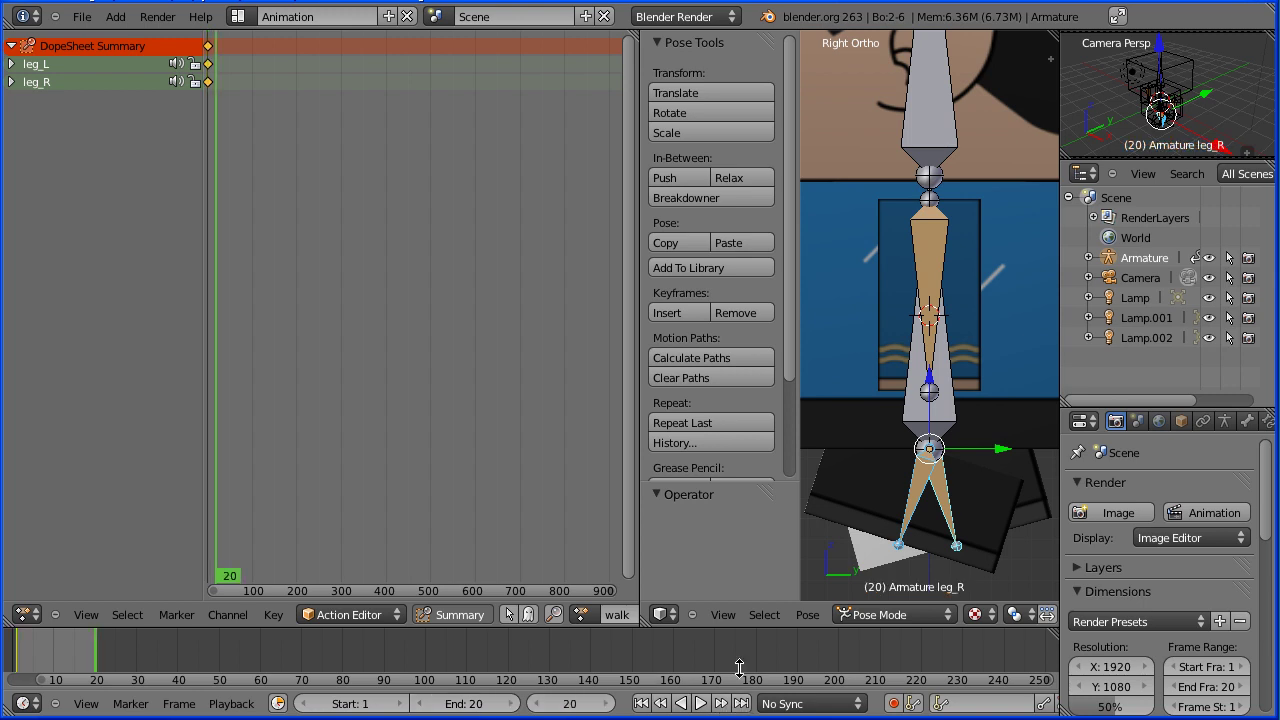
left_click(689, 318)
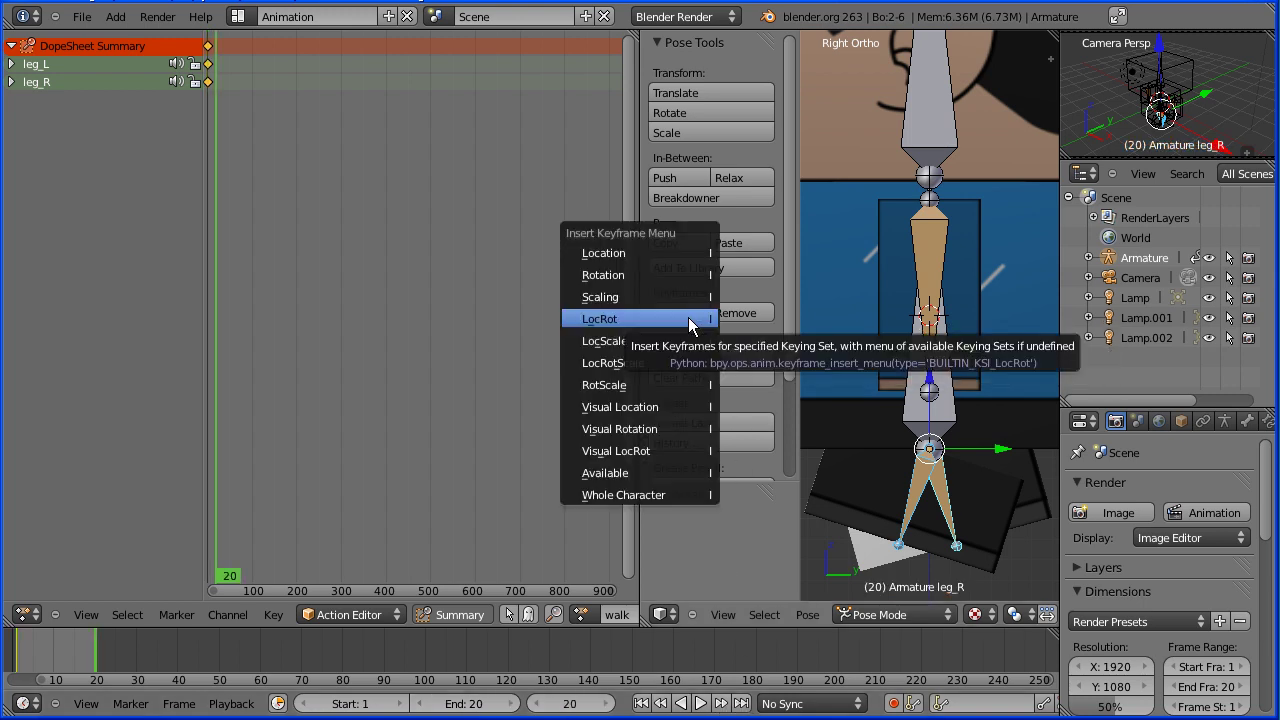
left_click(689, 320)
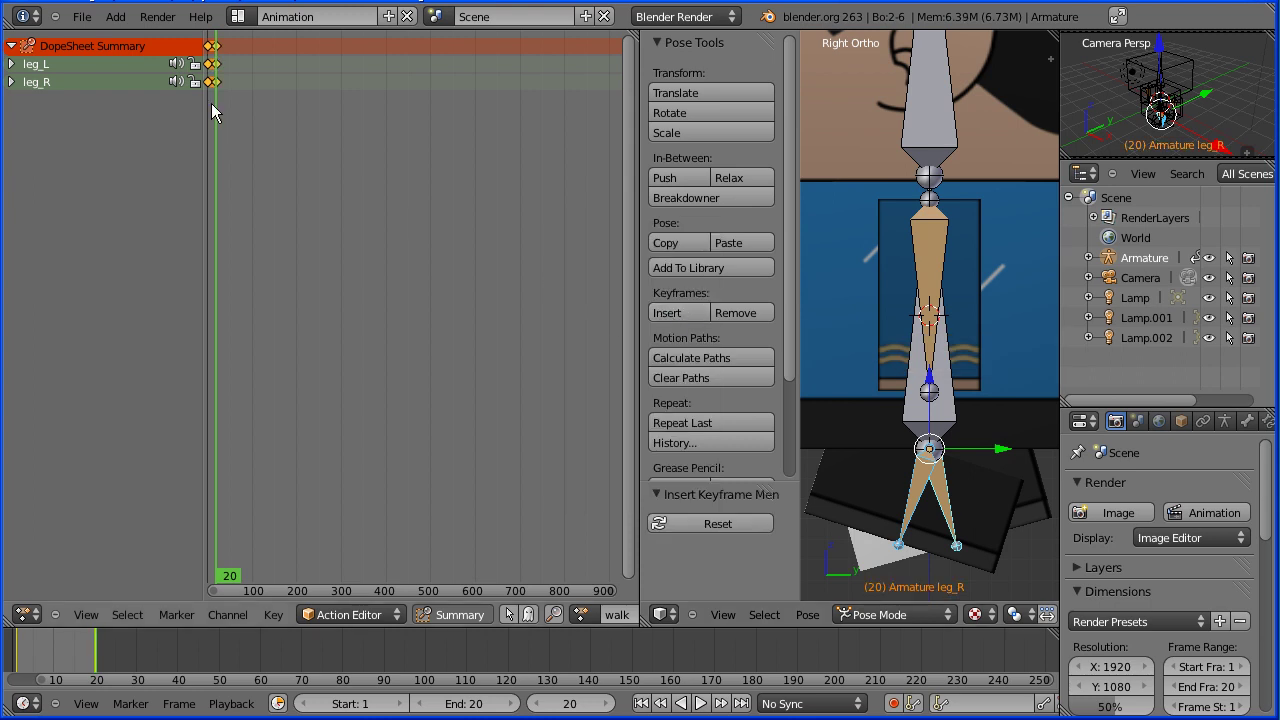
middle_click_drag(246, 116, 440, 133)
scroll(430, 139, "up", 7)
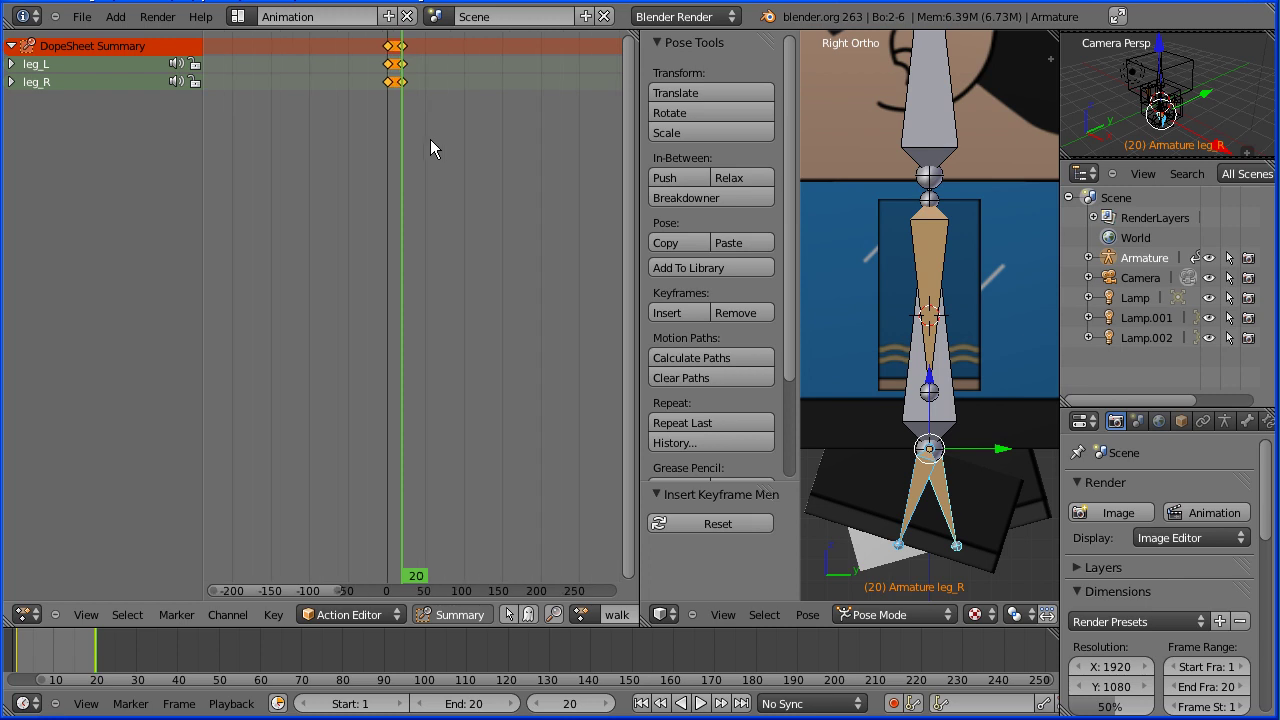
scroll(402, 143, "up", 5)
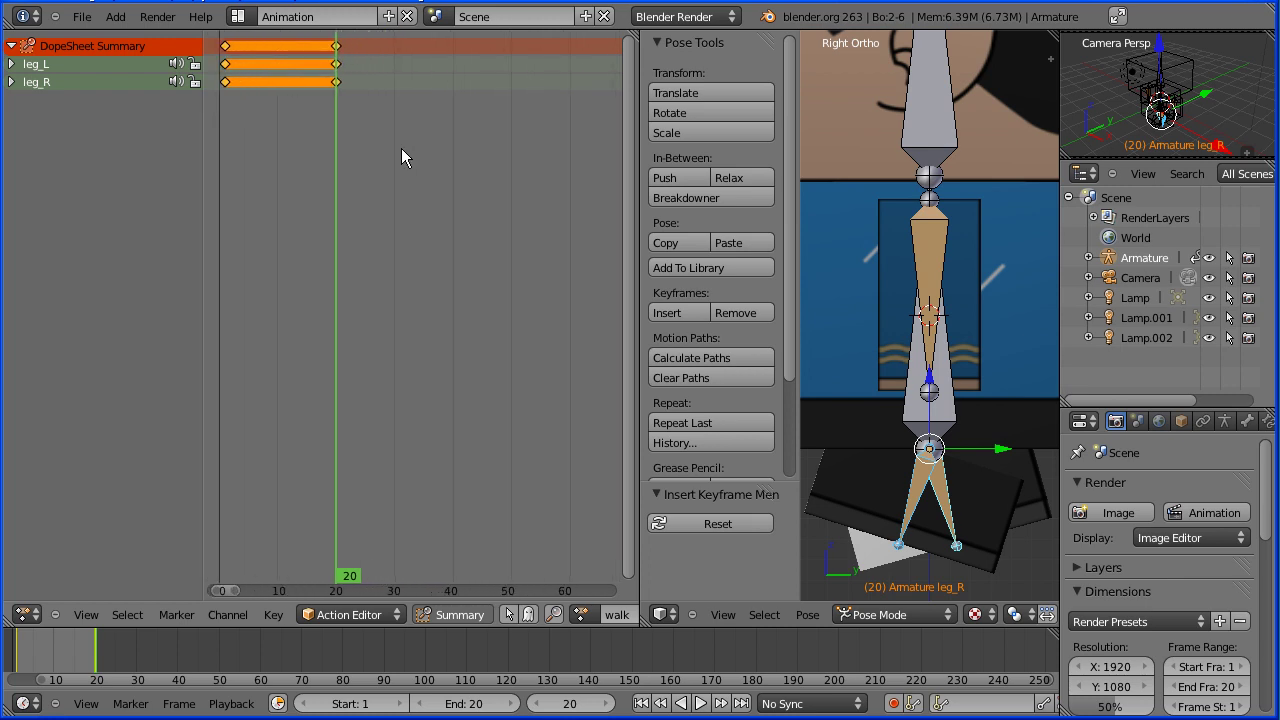
- Copy the current leg pose and go to frame 10
left_click(797, 617)
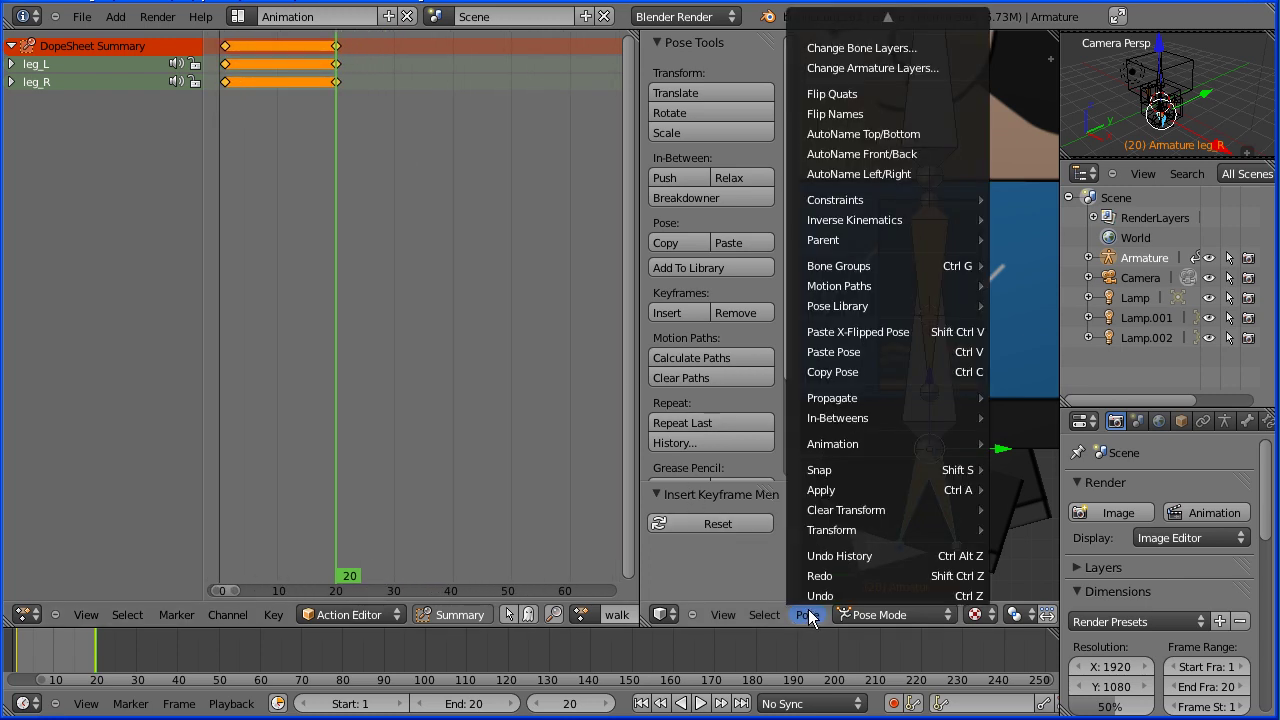
left_click(917, 371)
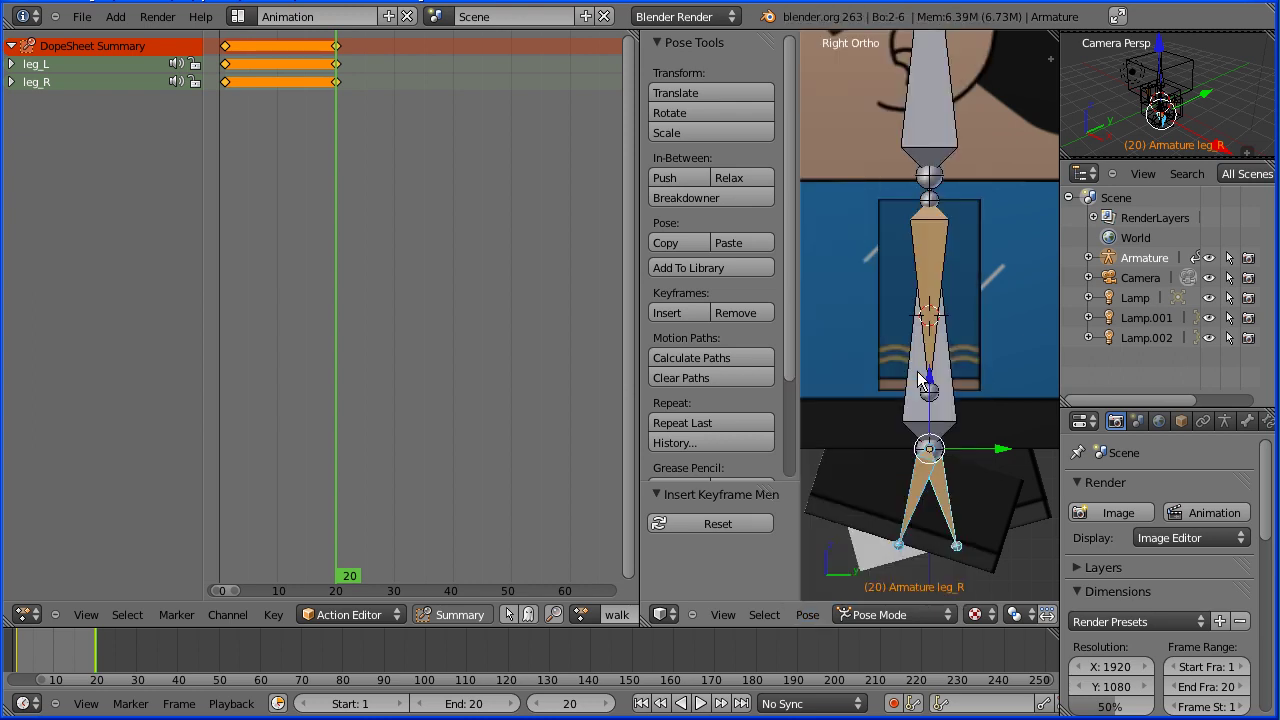
left_click(568, 704)
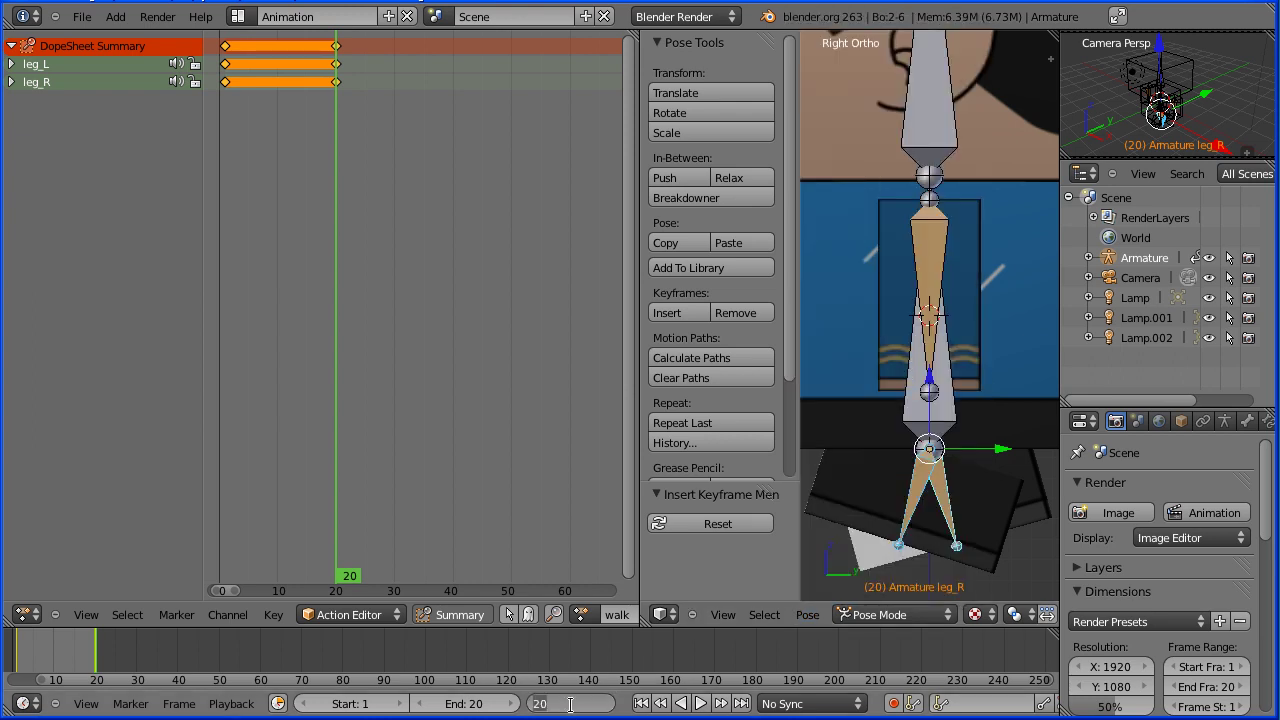
type("10")
key("Return")
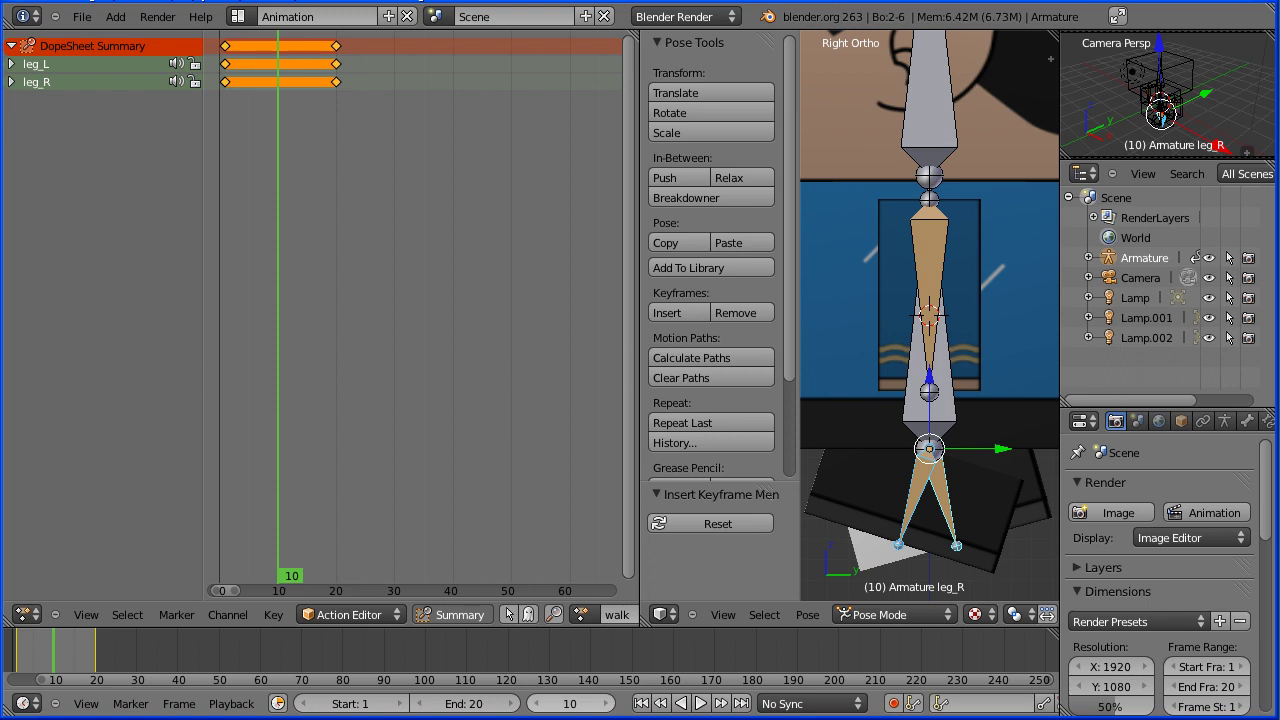
- Paste the pose mirrored, key location and rotation at frame 10, and preview playback
left_click(807, 615)
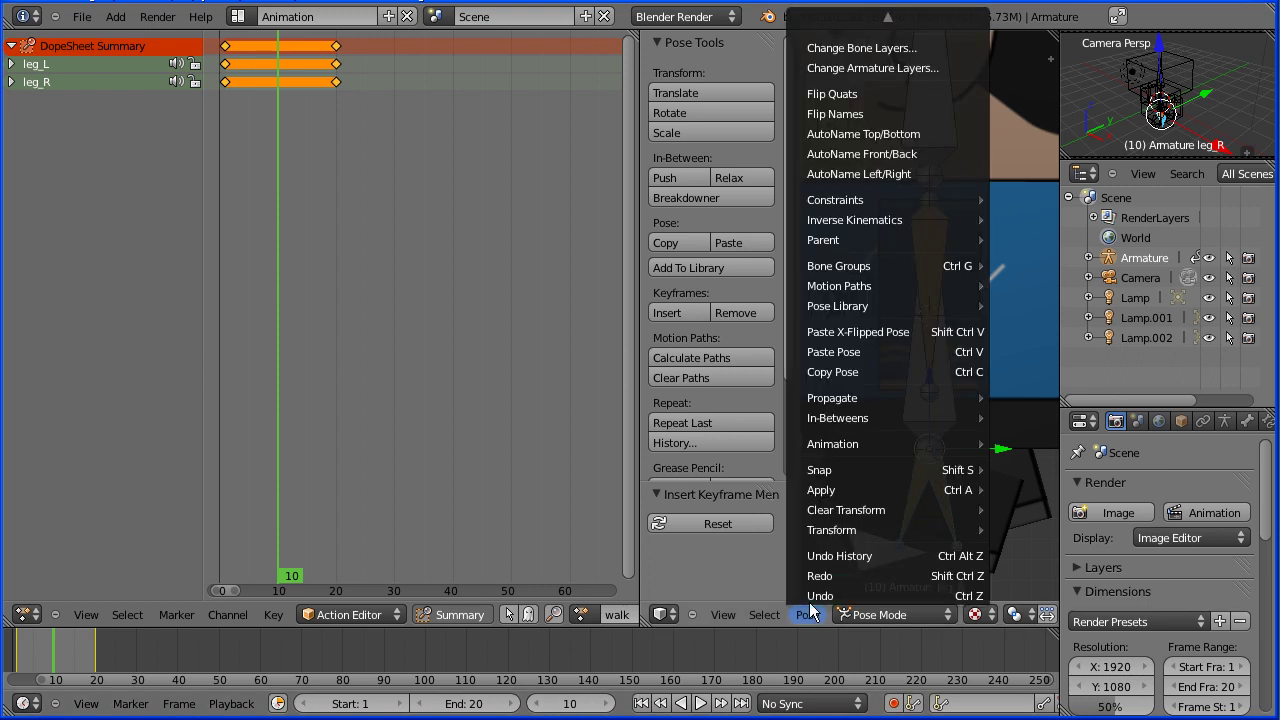
left_click(923, 333)
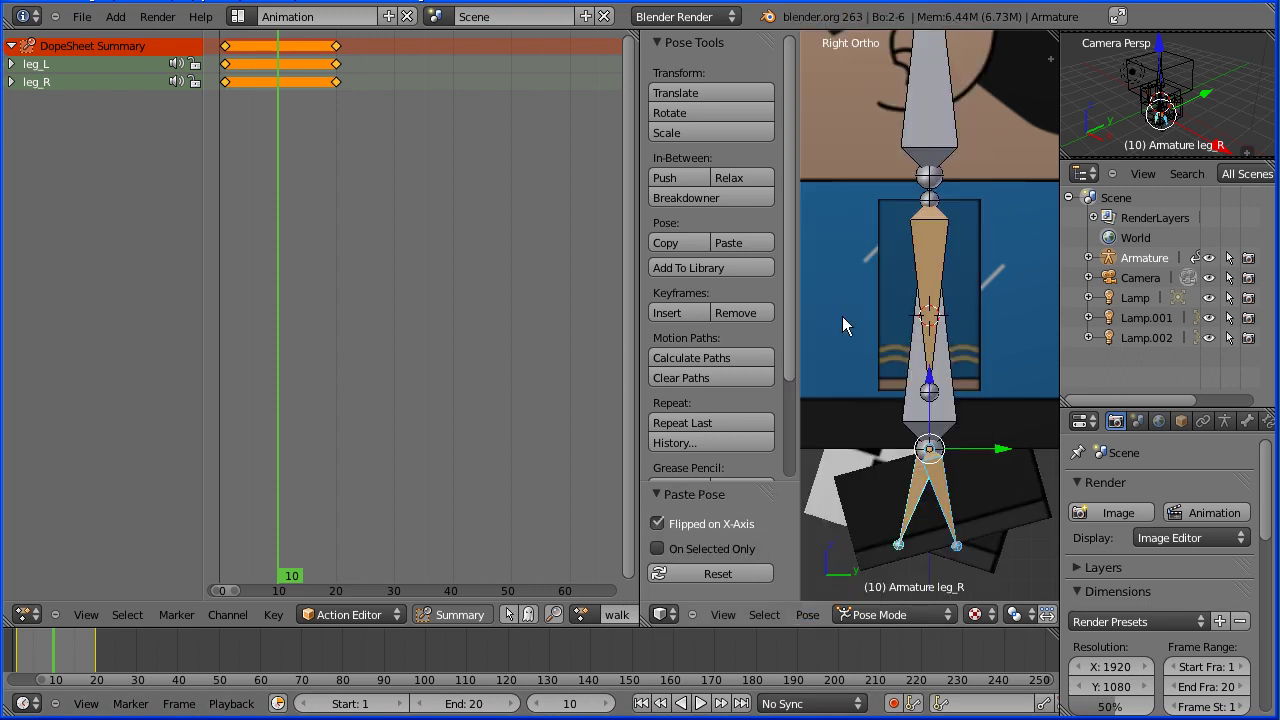
left_click(692, 311)
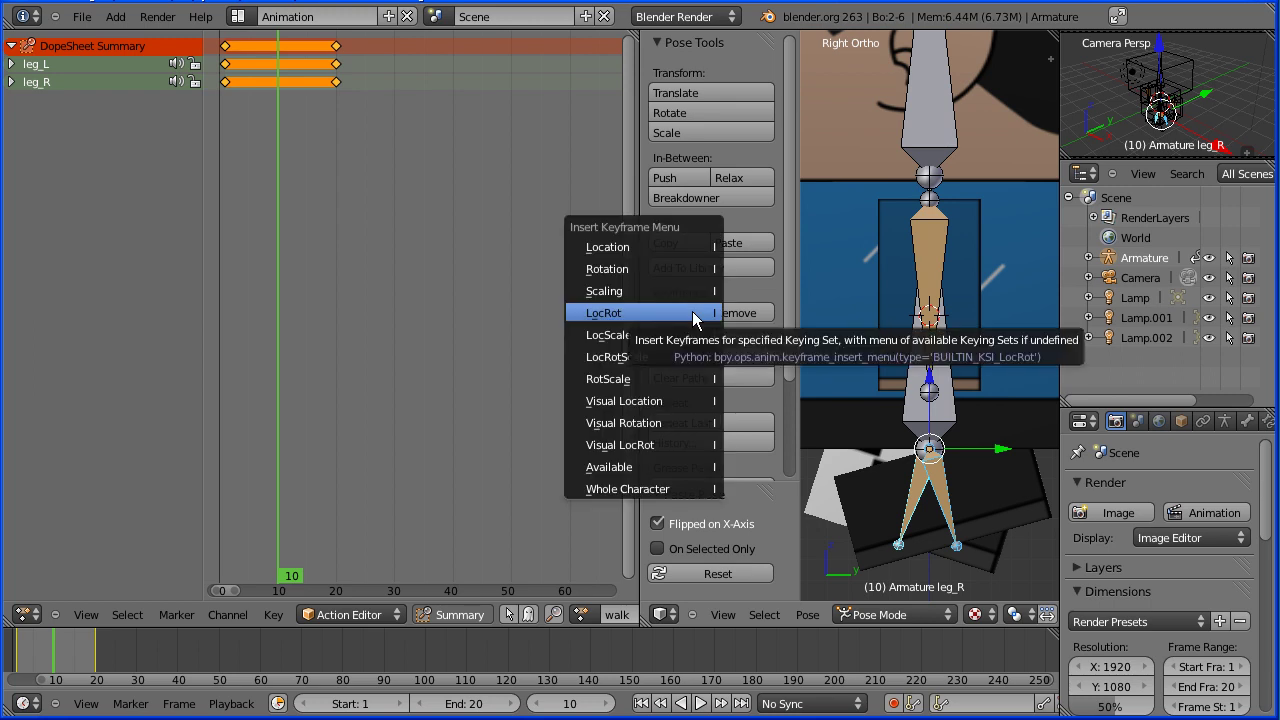
left_click(696, 316)
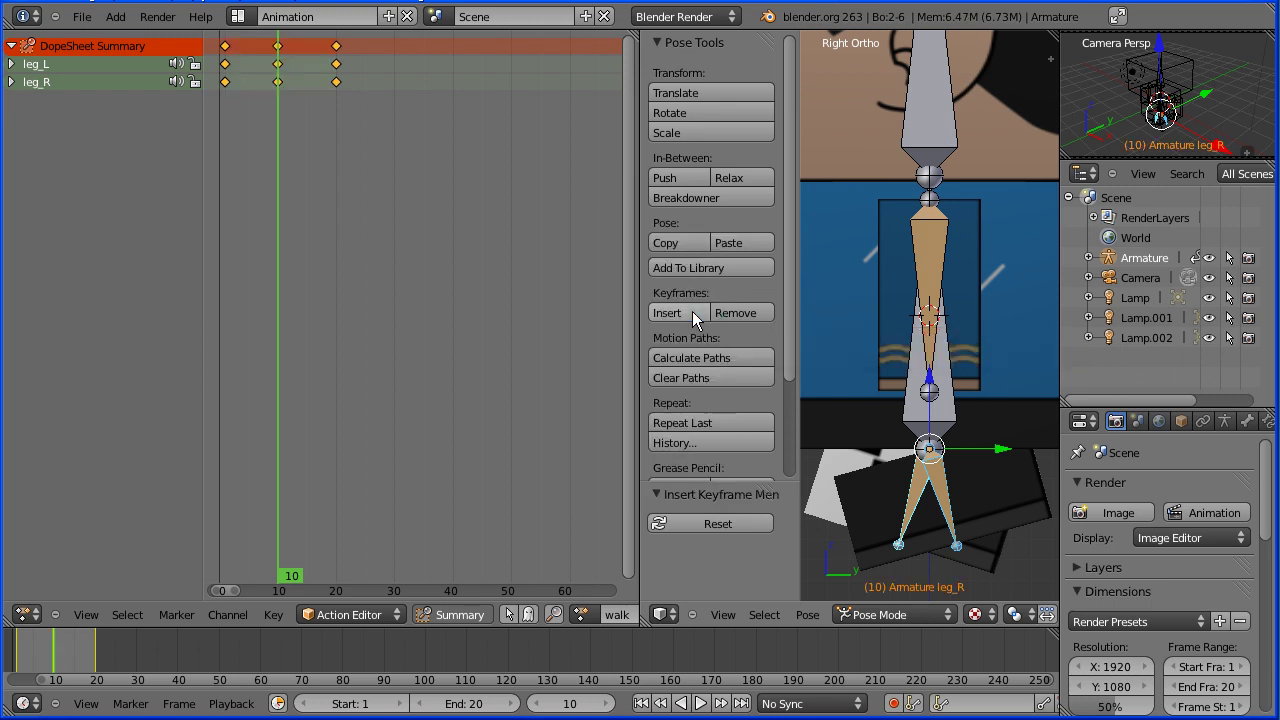
left_click(700, 704)
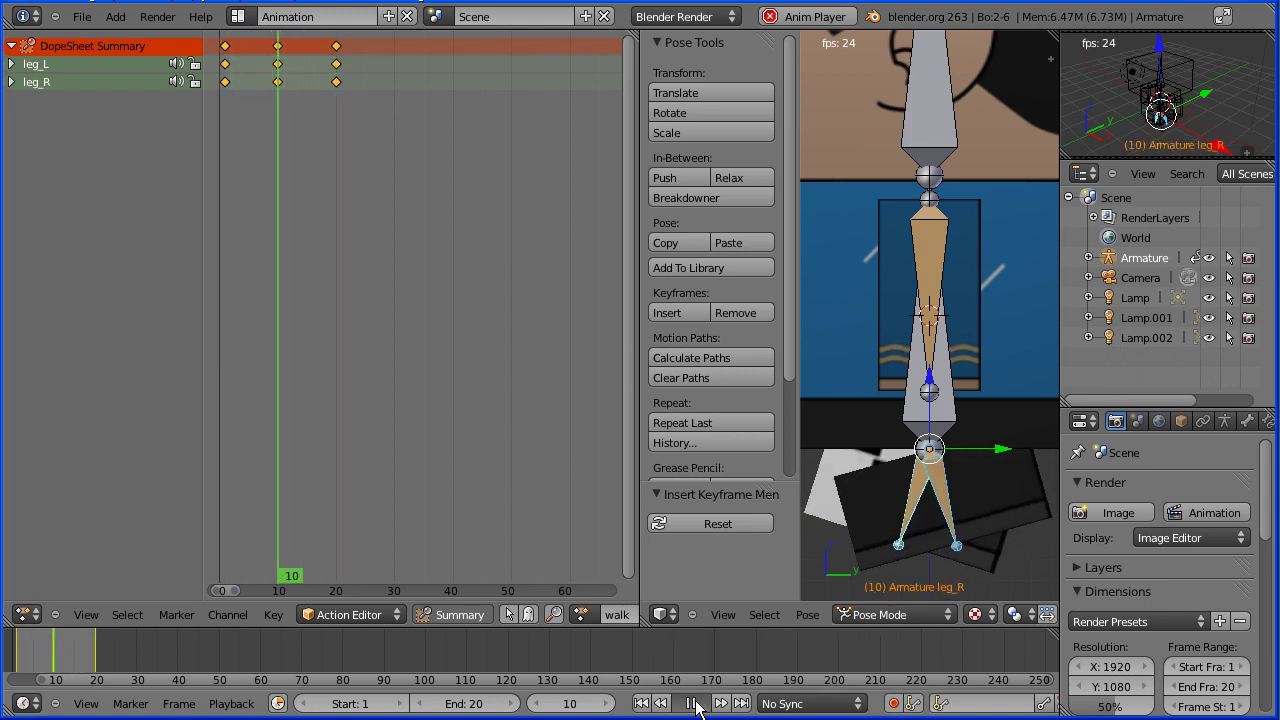
left_click(692, 704)
- Back at frame 1, duplicate walk into a new action named 'run' and open the action list
left_click(641, 703)
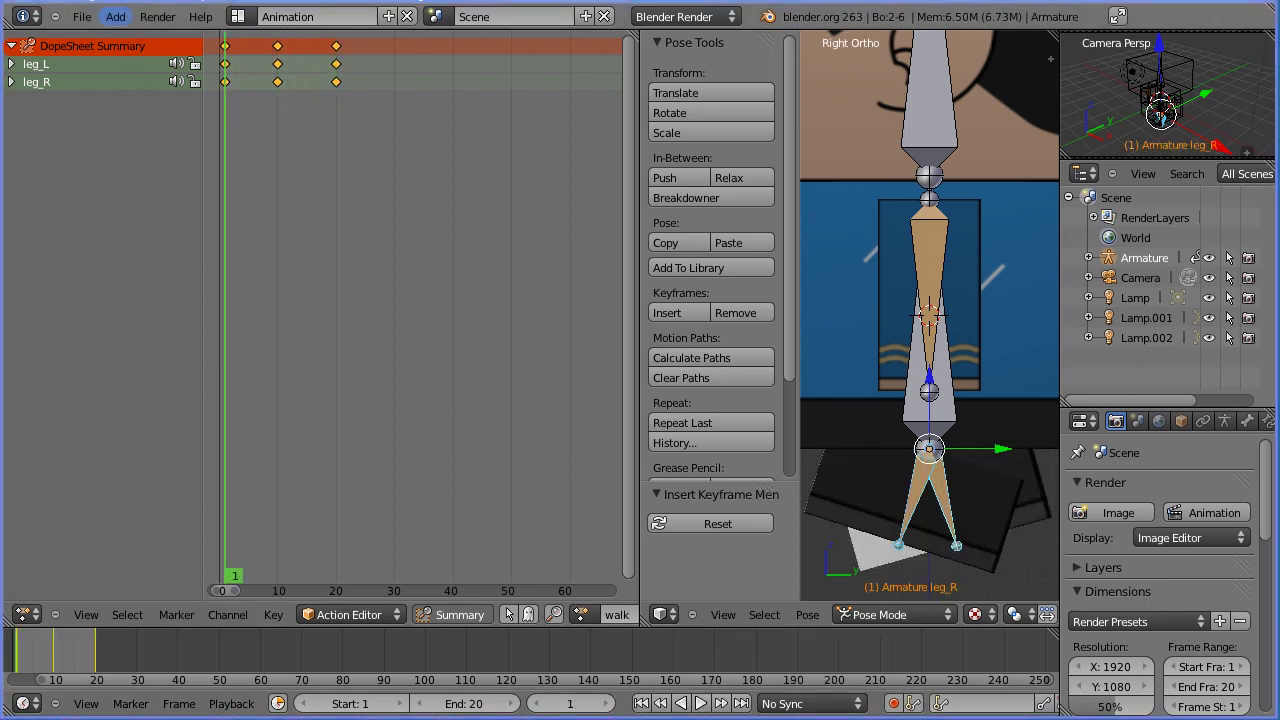
left_click_drag(640, 360, 784, 378)
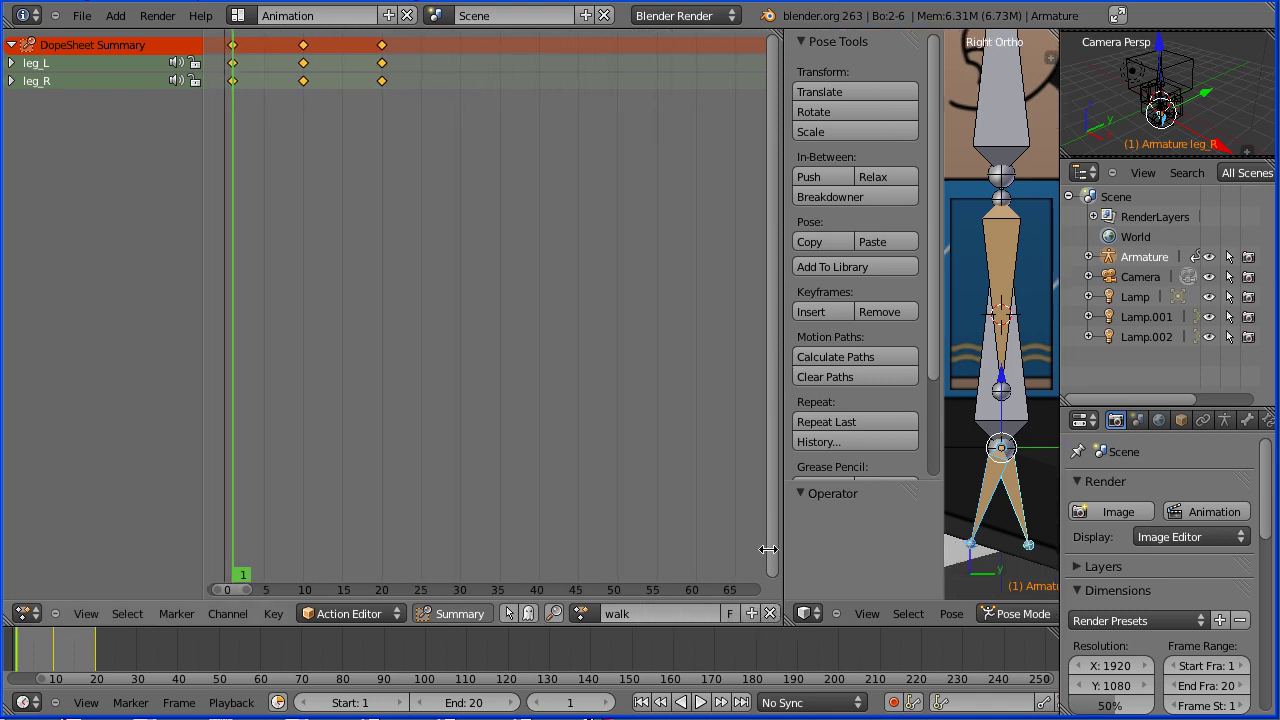
left_click(752, 614)
double_click(654, 611)
type("run")
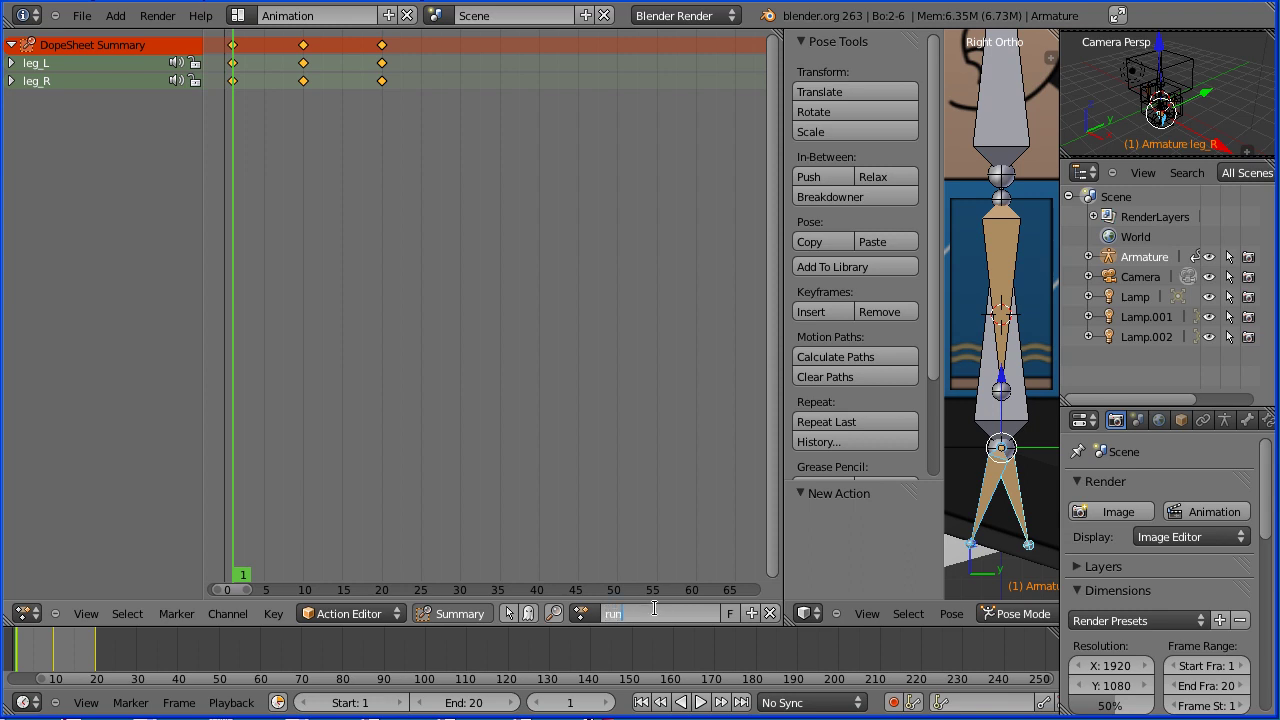
key("Return")
left_click(578, 615)
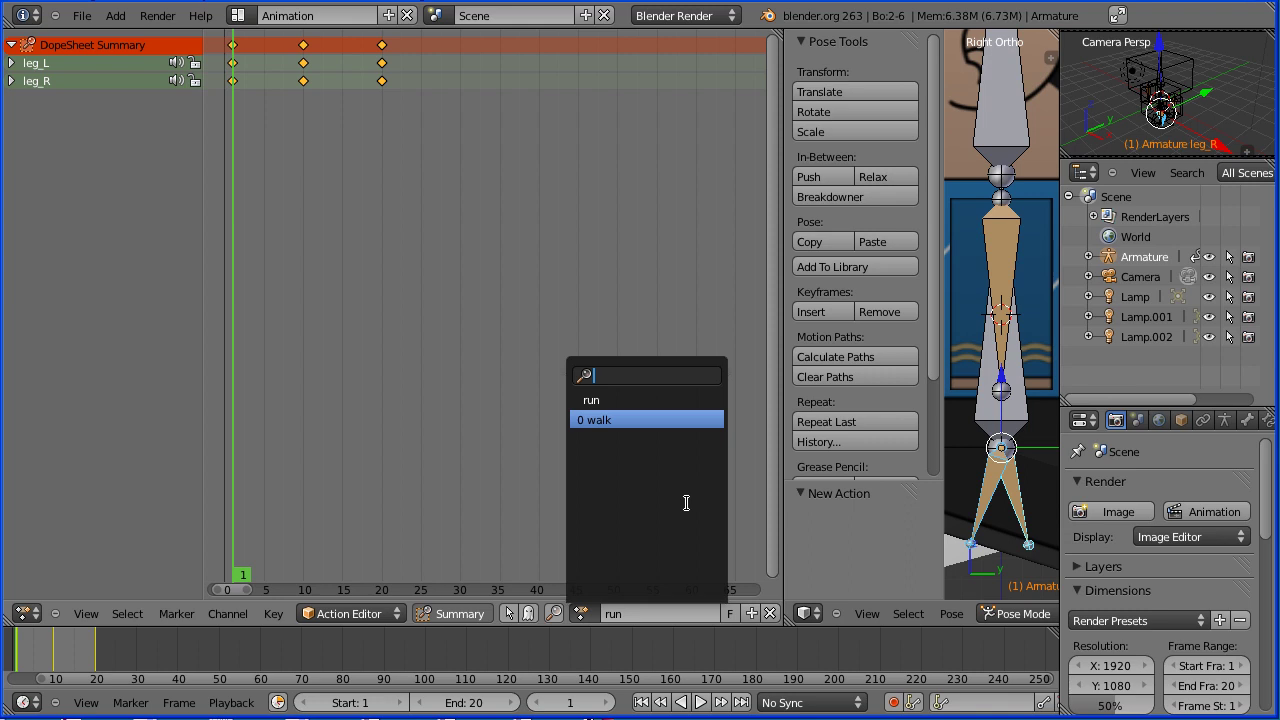
- Give both walk and run fake users, leaving run as the current action
left_click(639, 420)
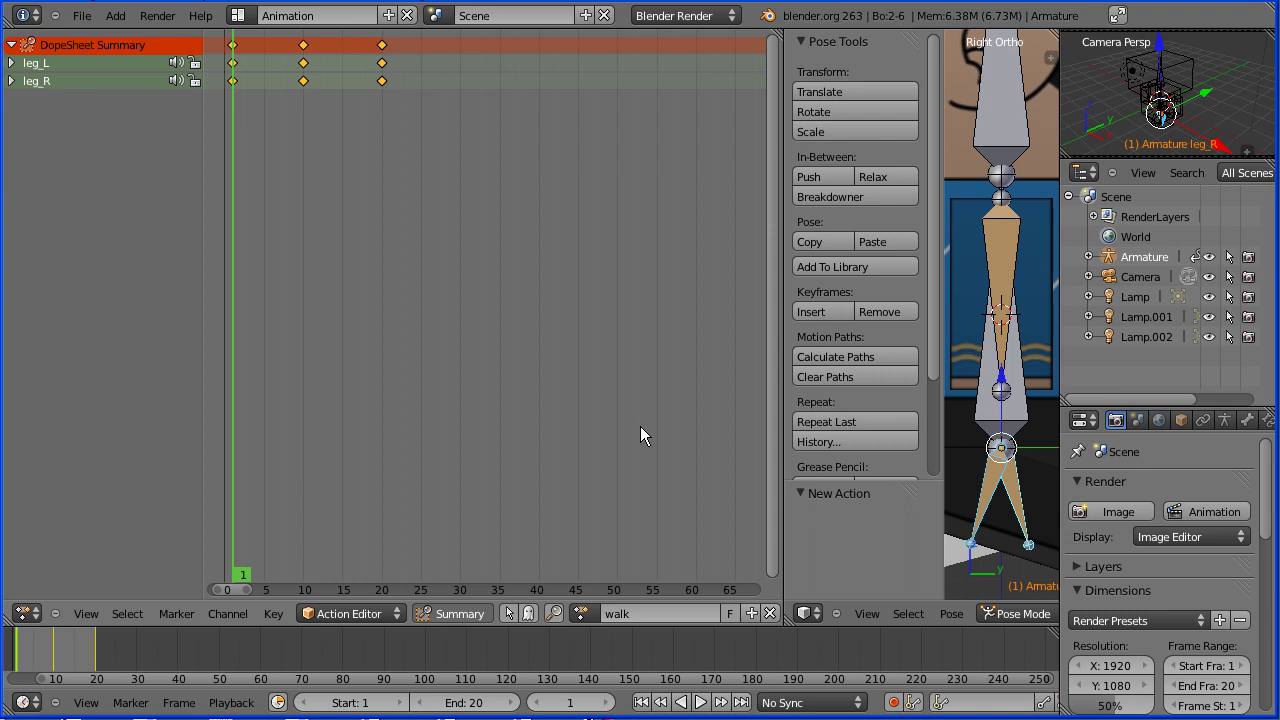
left_click(731, 617)
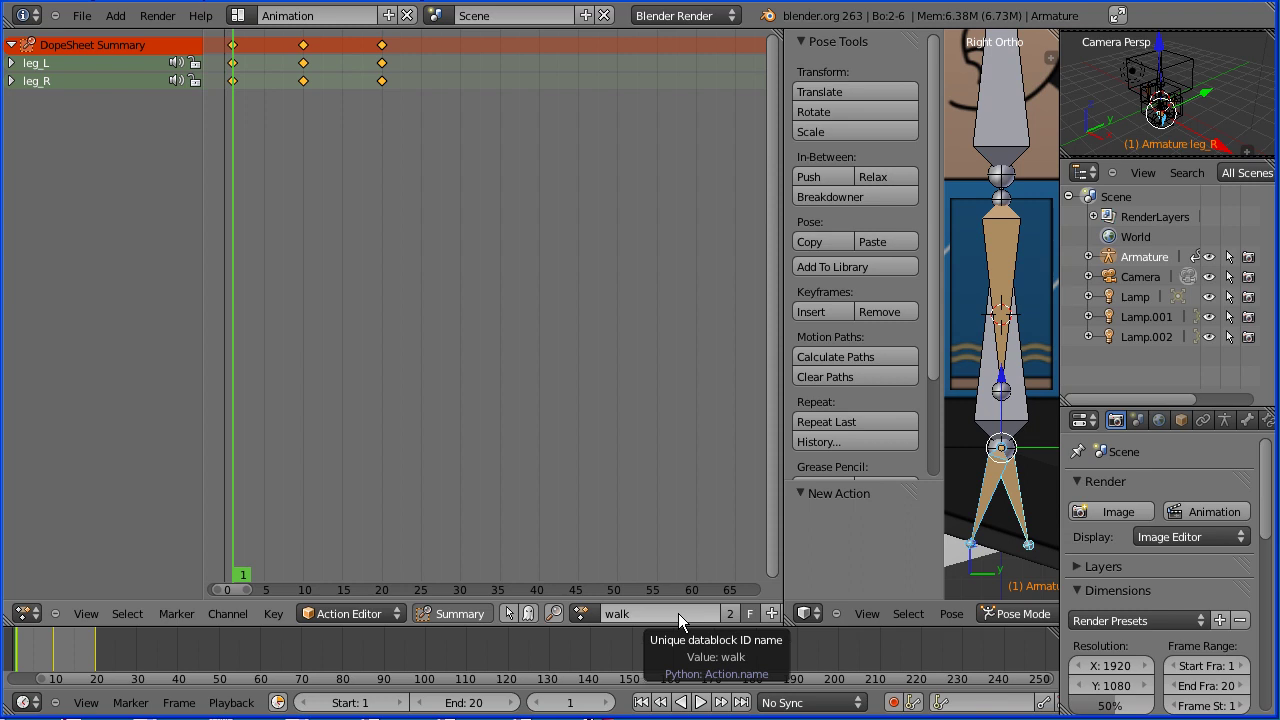
left_click(580, 613)
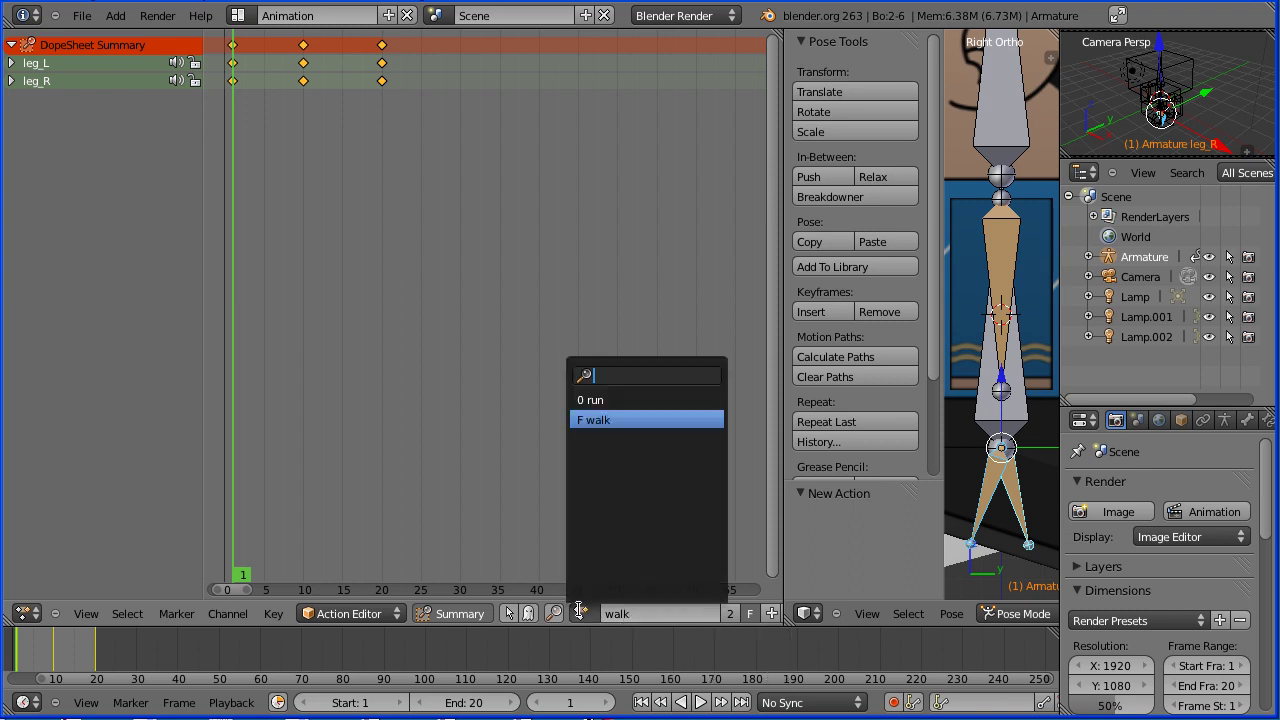
left_click(628, 400)
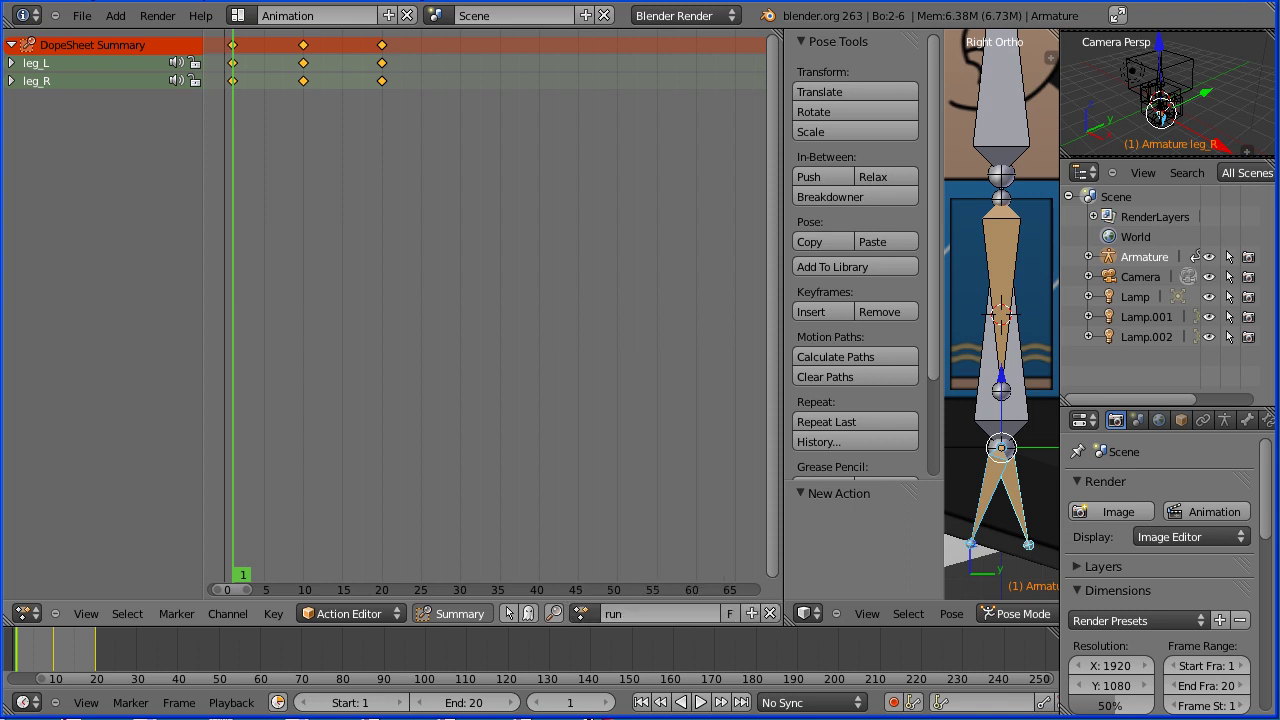
left_click(727, 614)
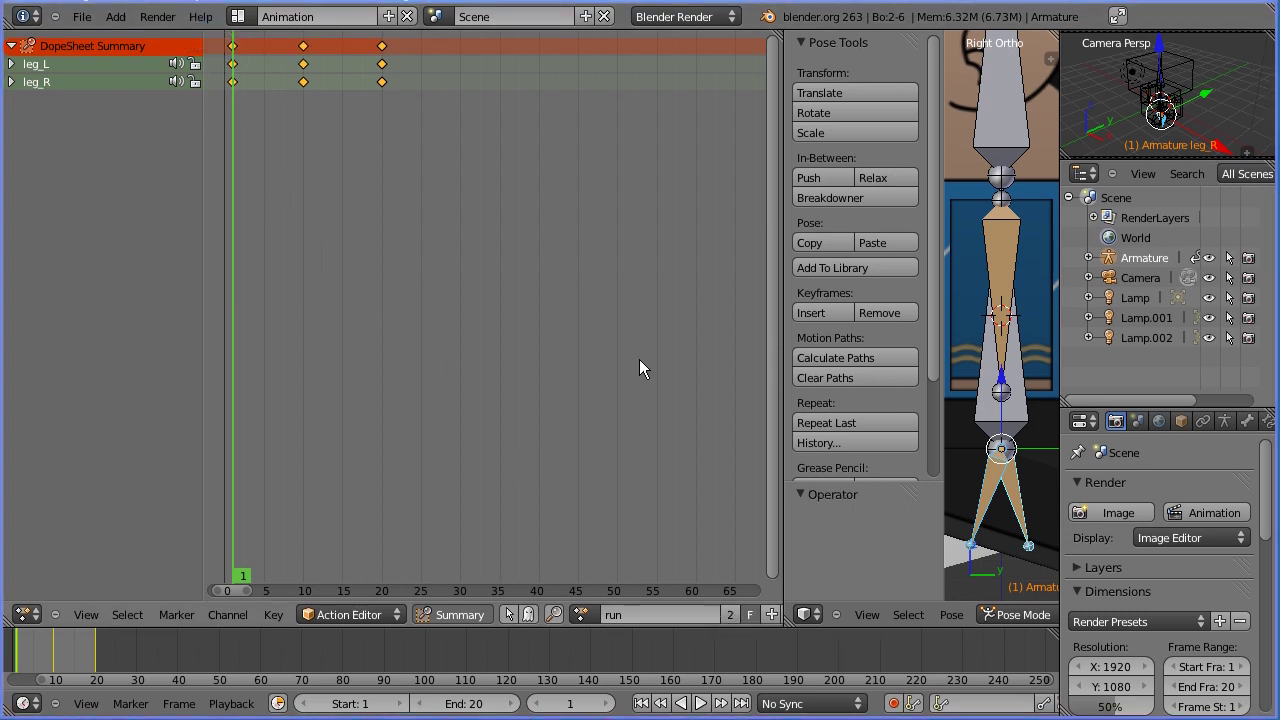
- Box-select the run action's leg keyframes and scale them by 0.5 to halve their spacing
left_click(382, 82)
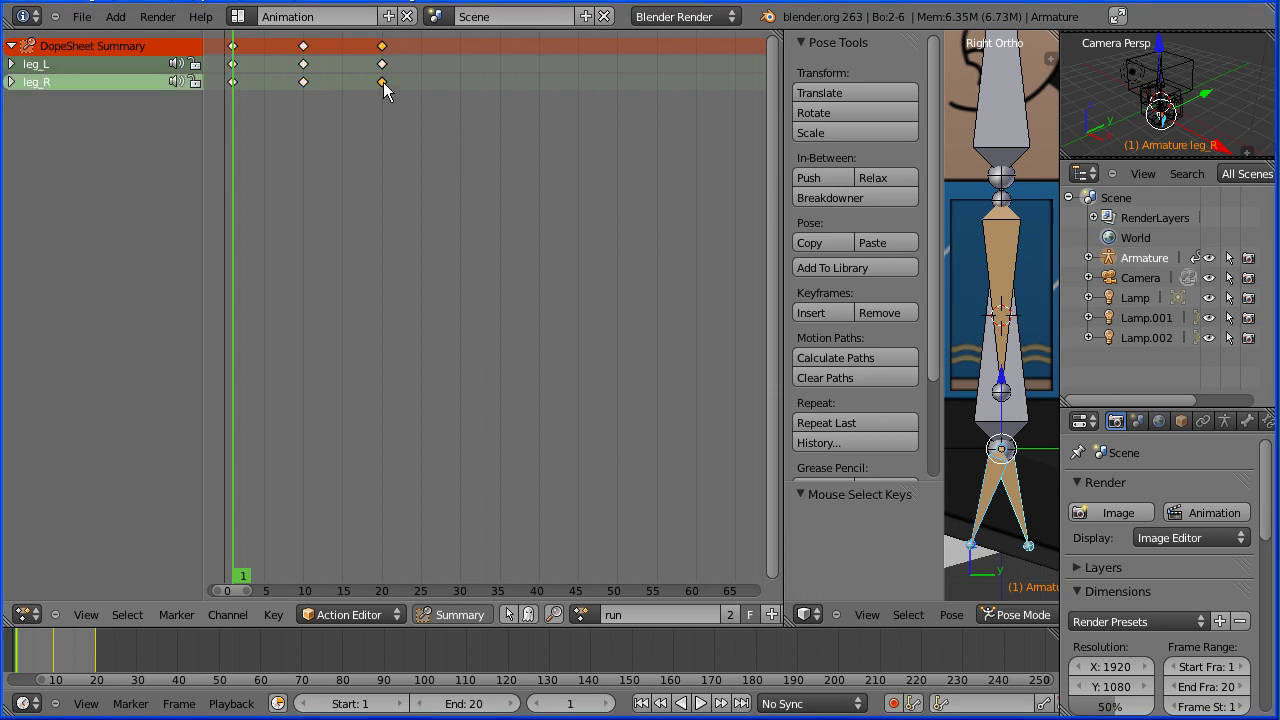
key("g")
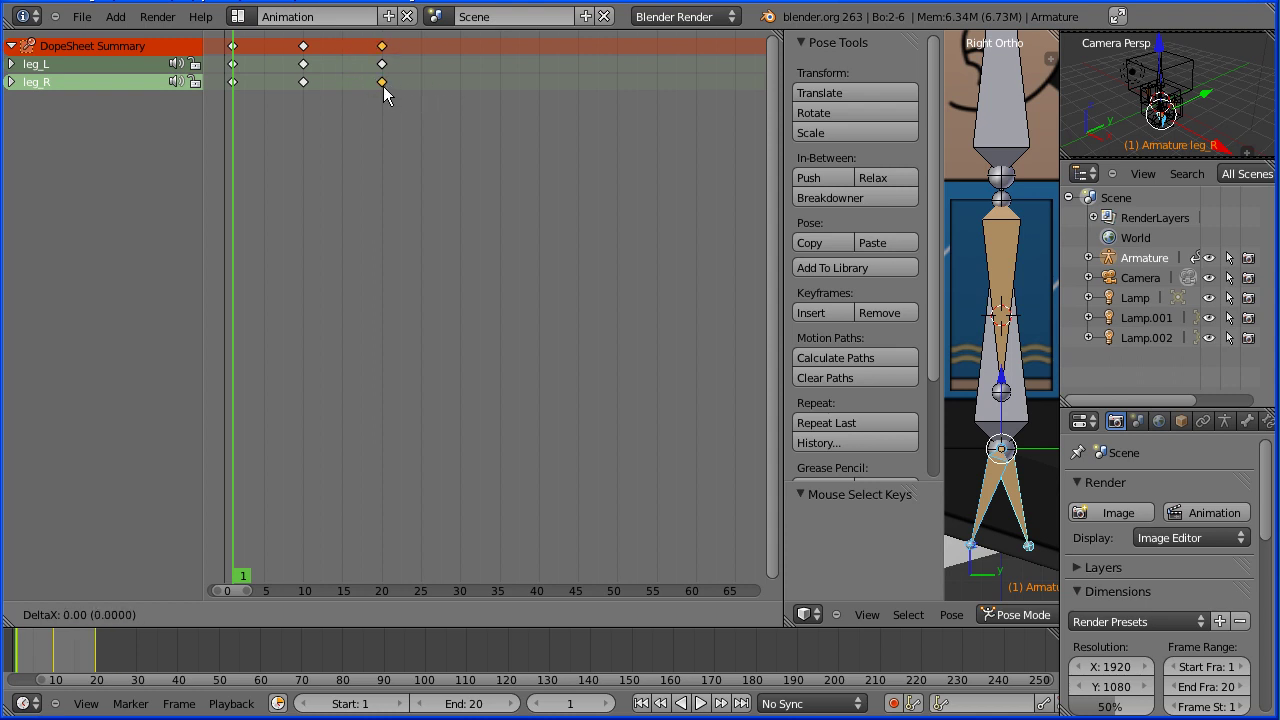
left_click(384, 88)
key("b")
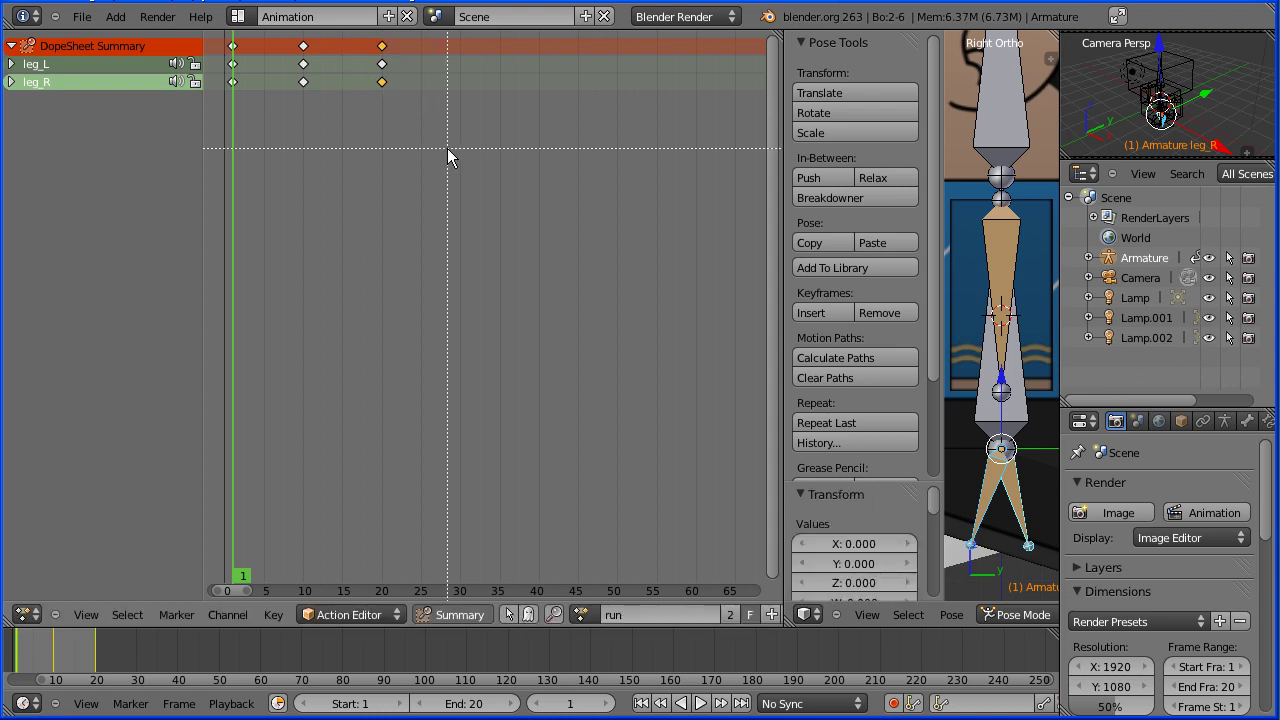
left_click_drag(447, 149, 223, 35)
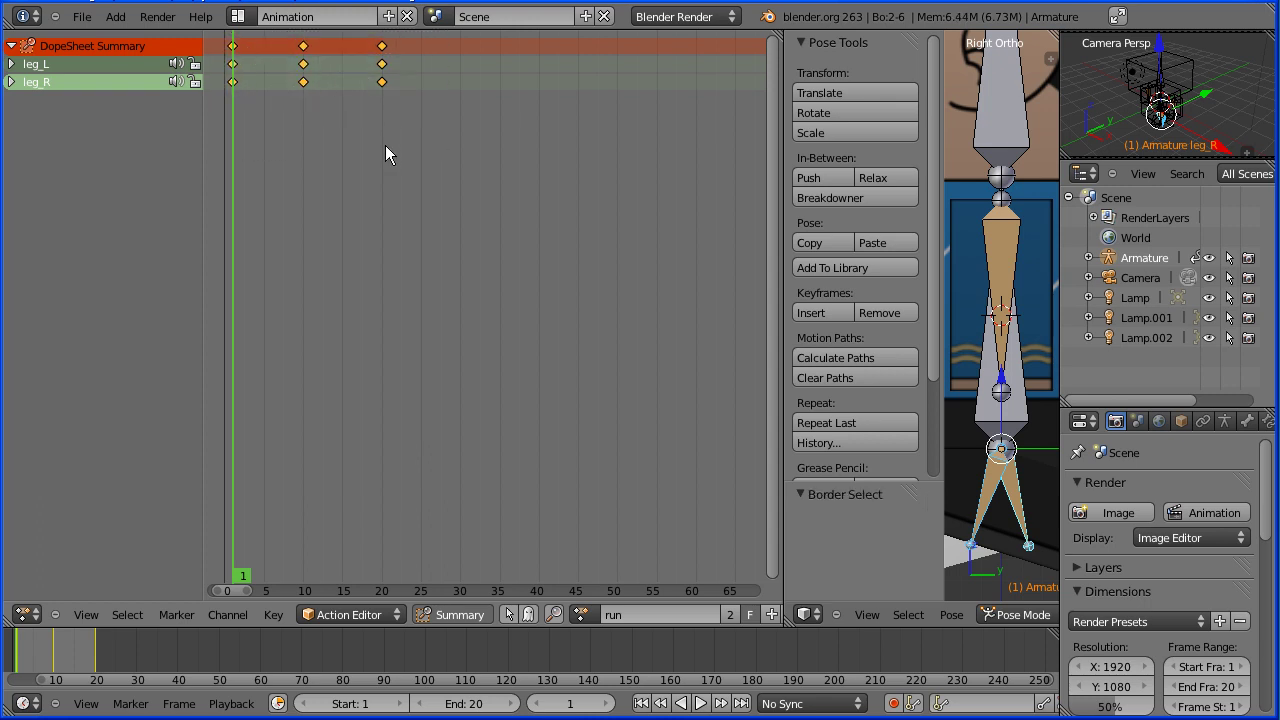
key("s")
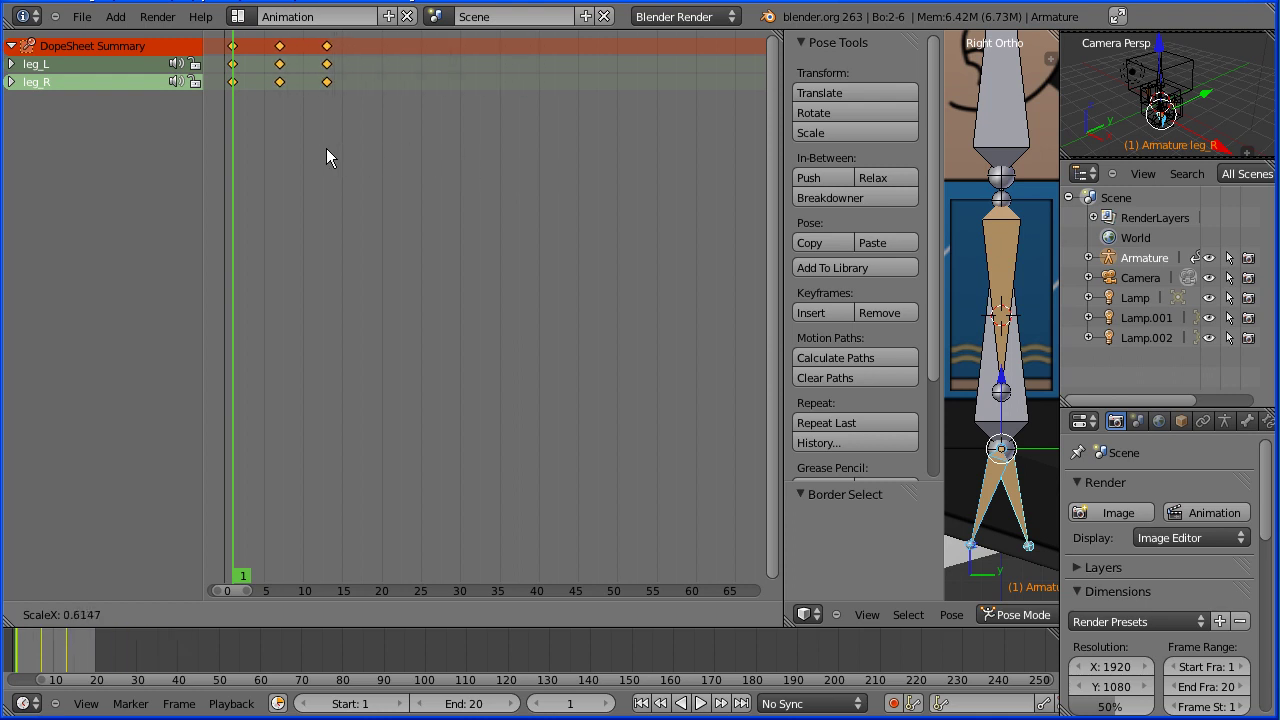
type("0.5")
key("Return")
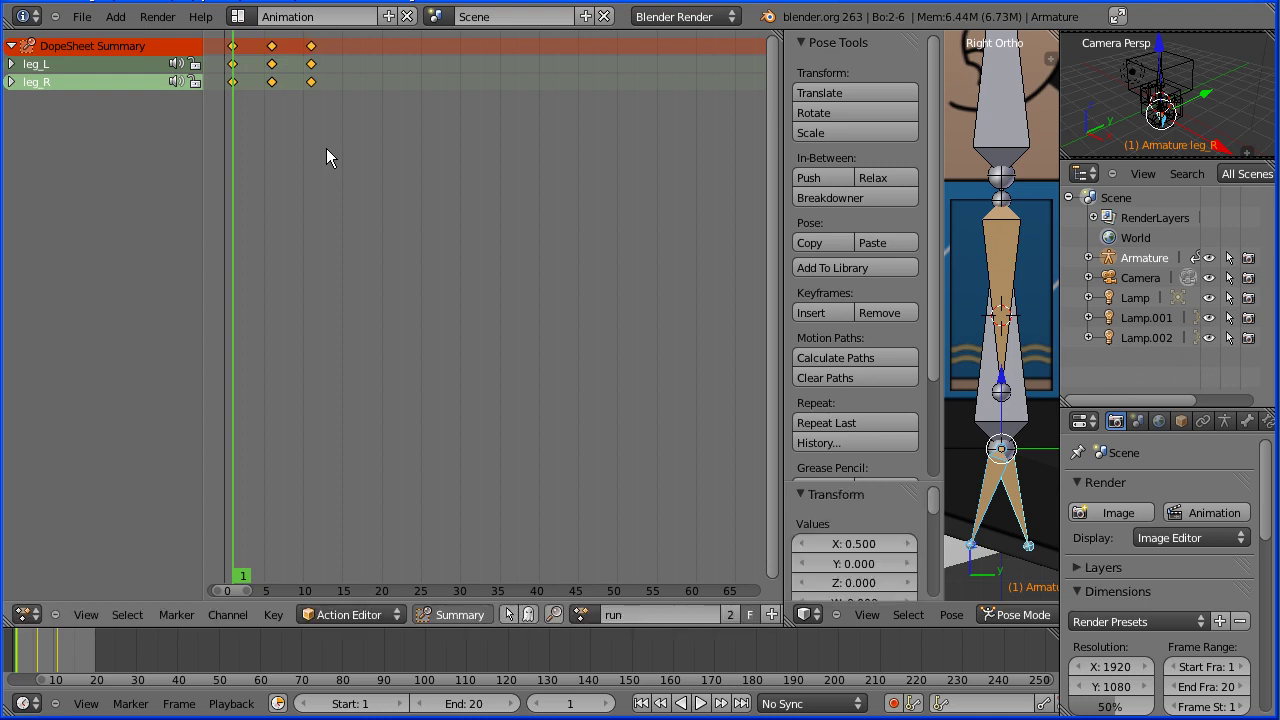
- Nudge the frame-10 and frame-5 key columns slightly earlier
left_click(316, 46)
key("g")
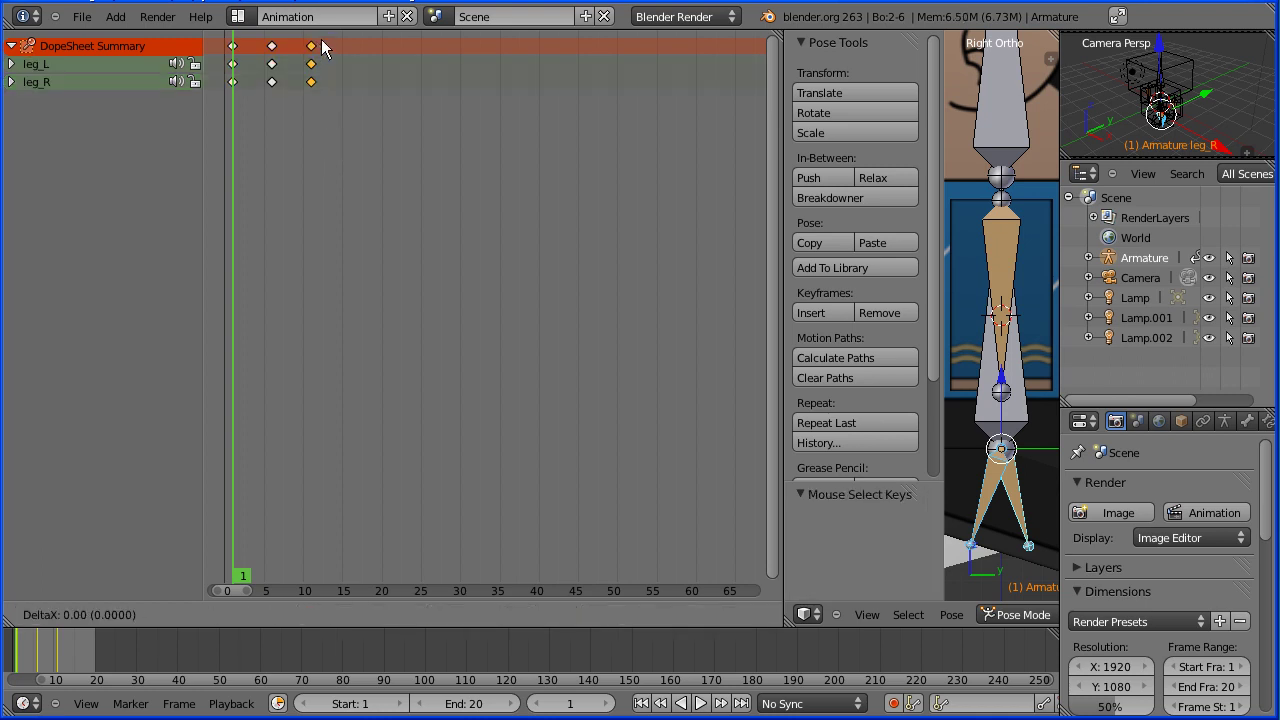
left_click(311, 47)
left_click(271, 46)
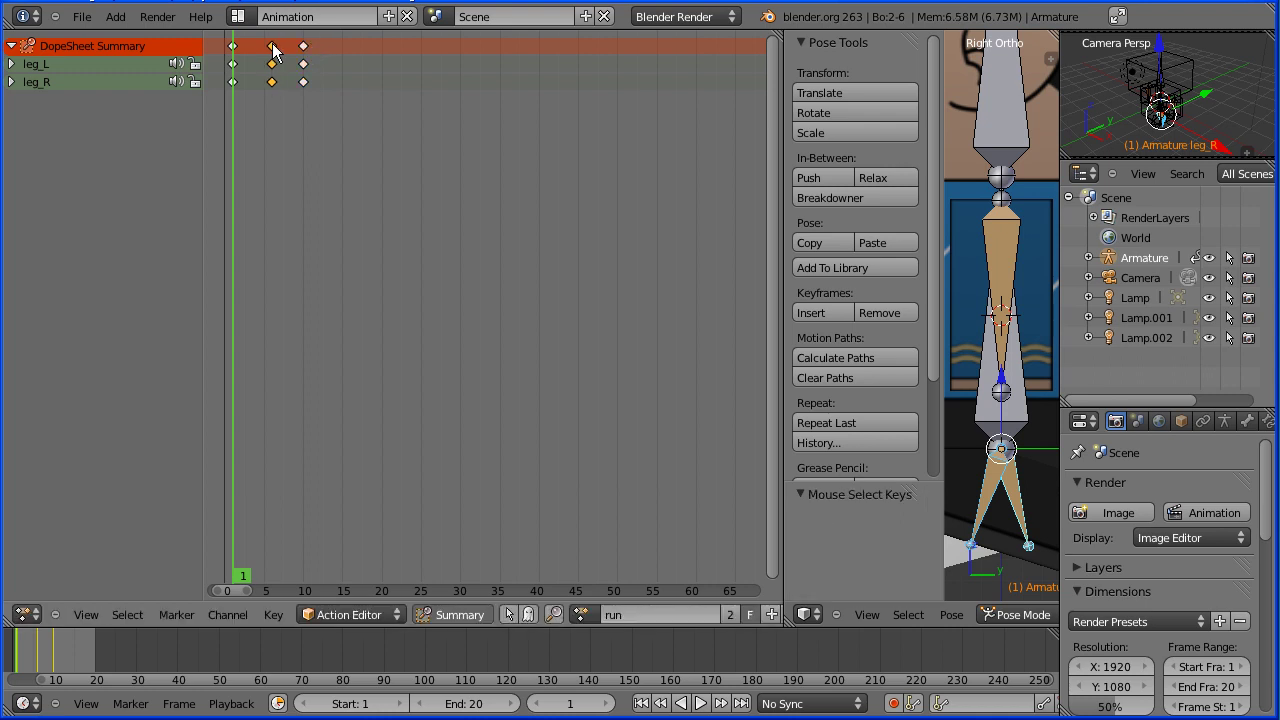
key("g")
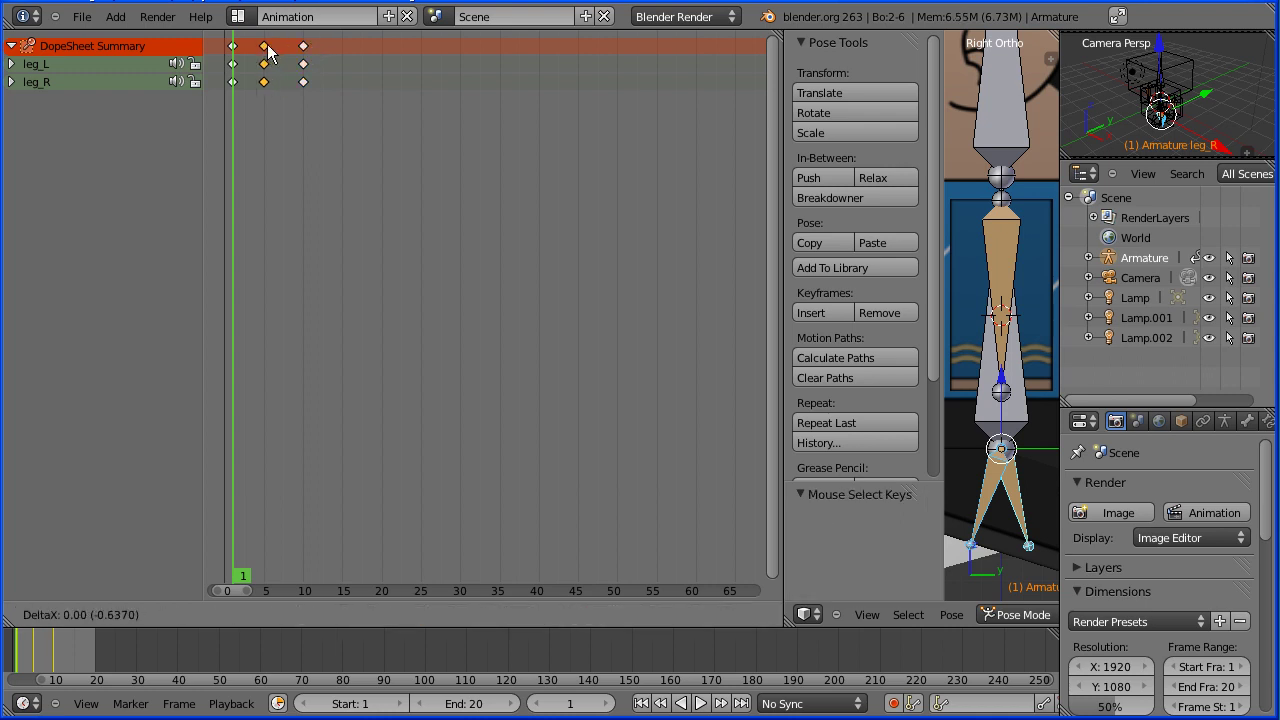
left_click(267, 44)
left_click(473, 703)
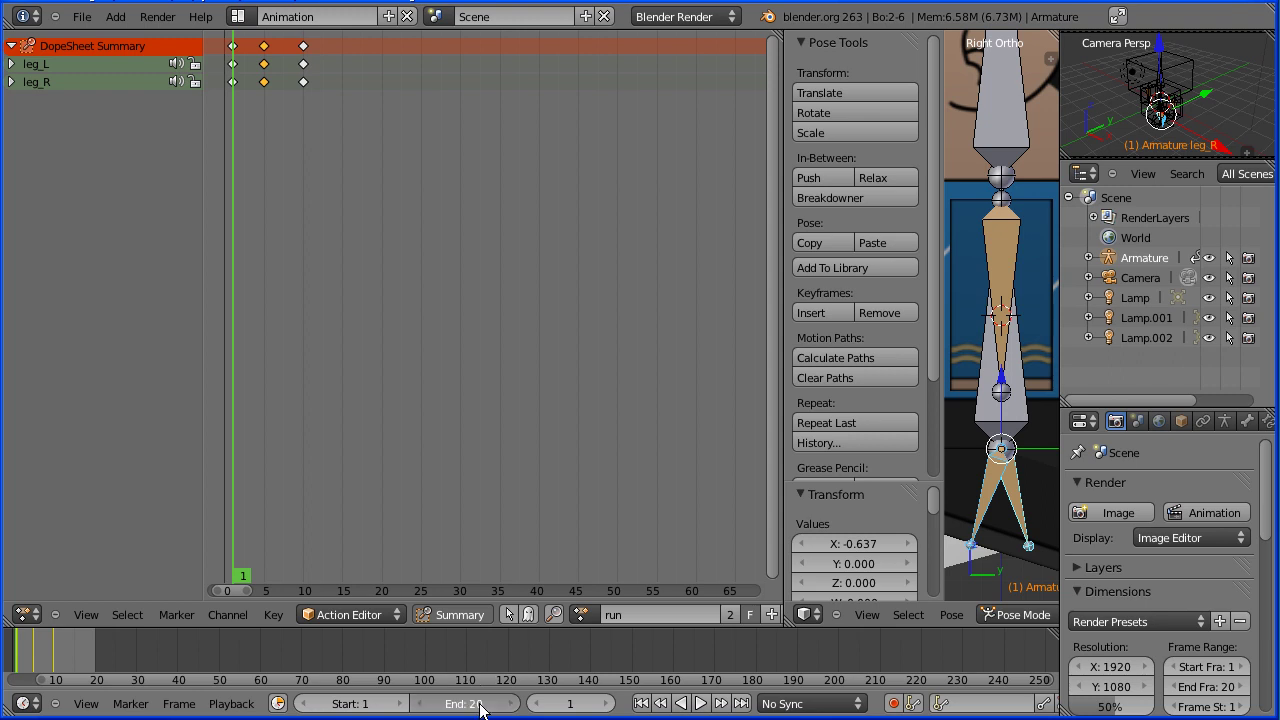
- Set the scene end frame to 10, preview the run cycle, then rewind to frame 1
type("10")
key("Return")
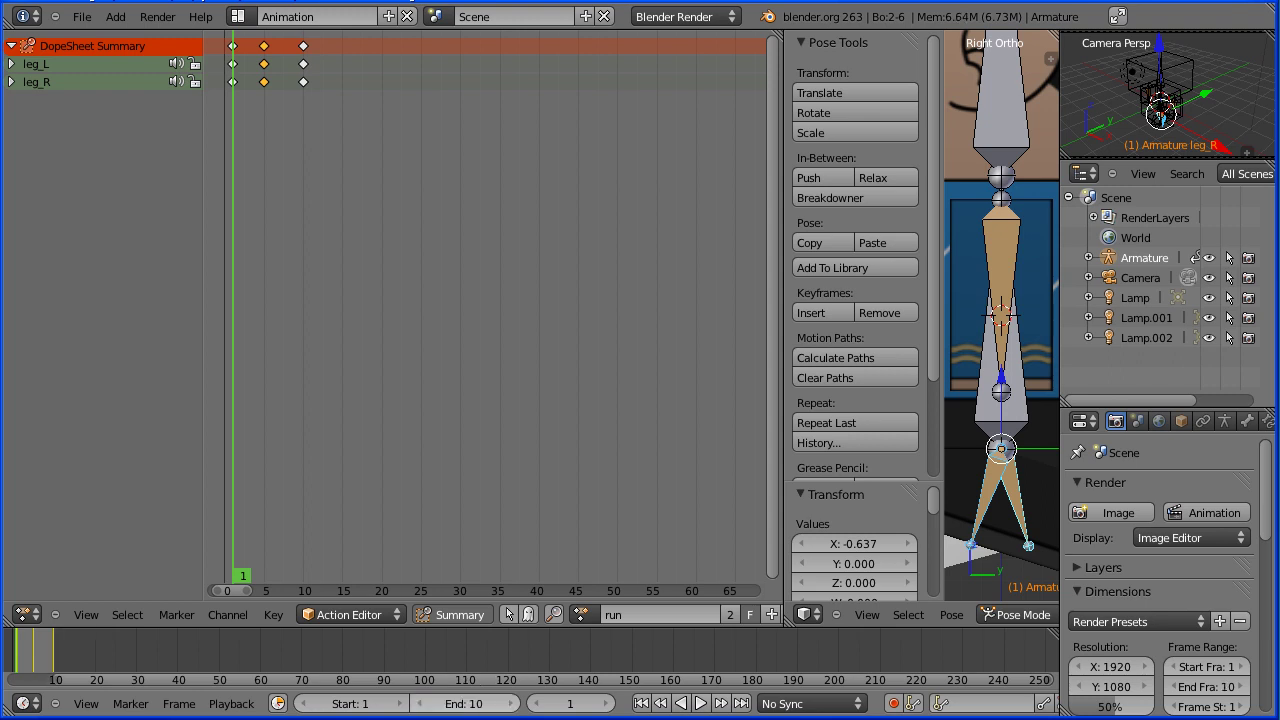
left_click(702, 705)
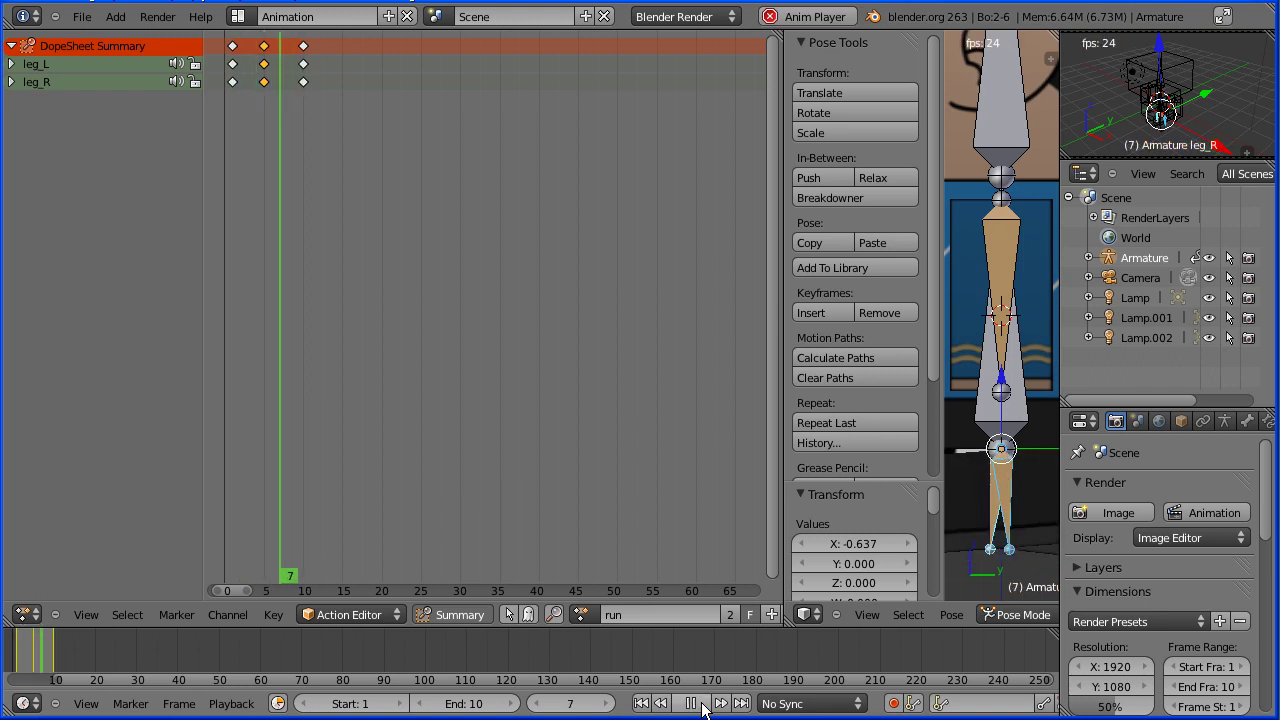
left_click(691, 703)
left_click(641, 703)
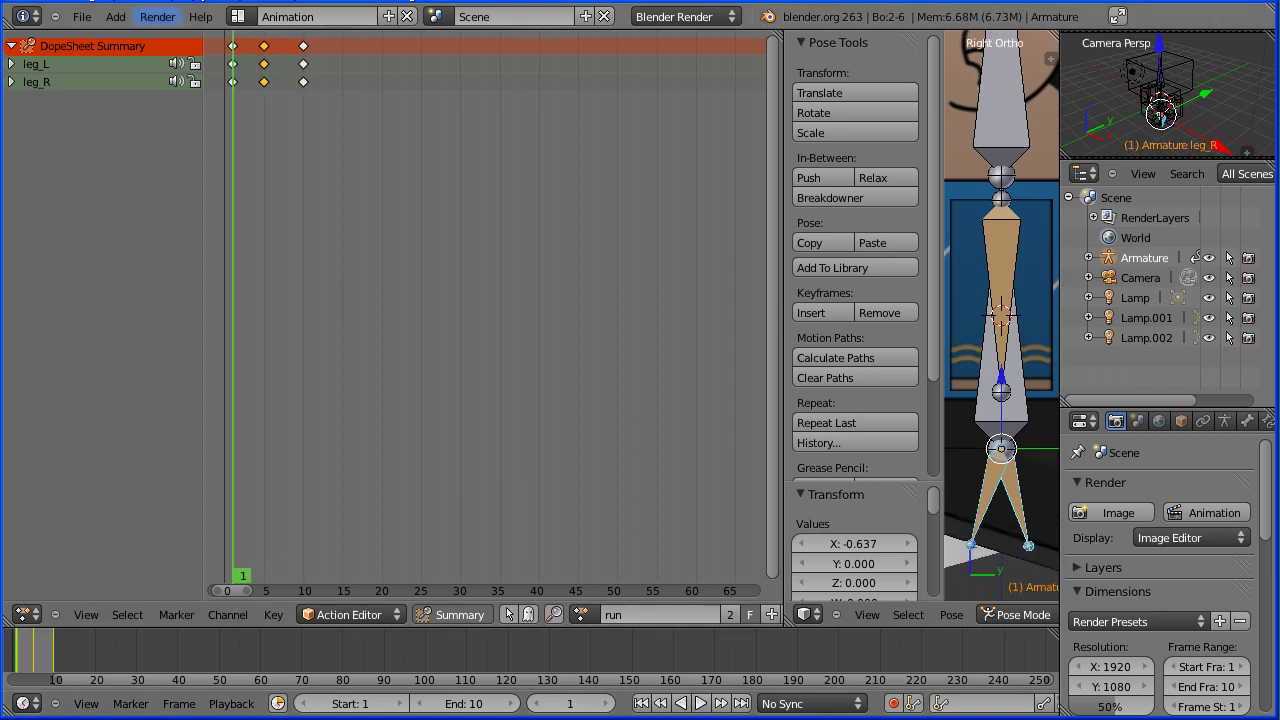
- Copy run into a new action named 'standingStill' with a fake user
right_click(685, 450)
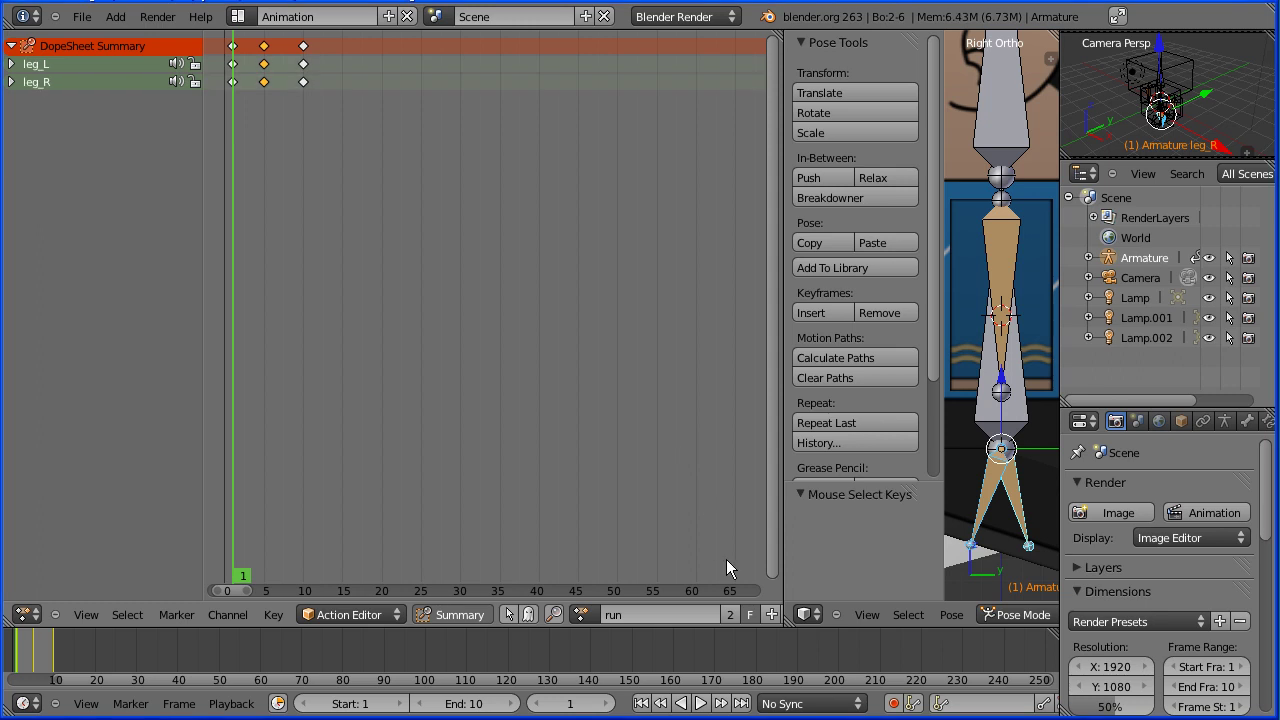
left_click(770, 614)
left_click(671, 615)
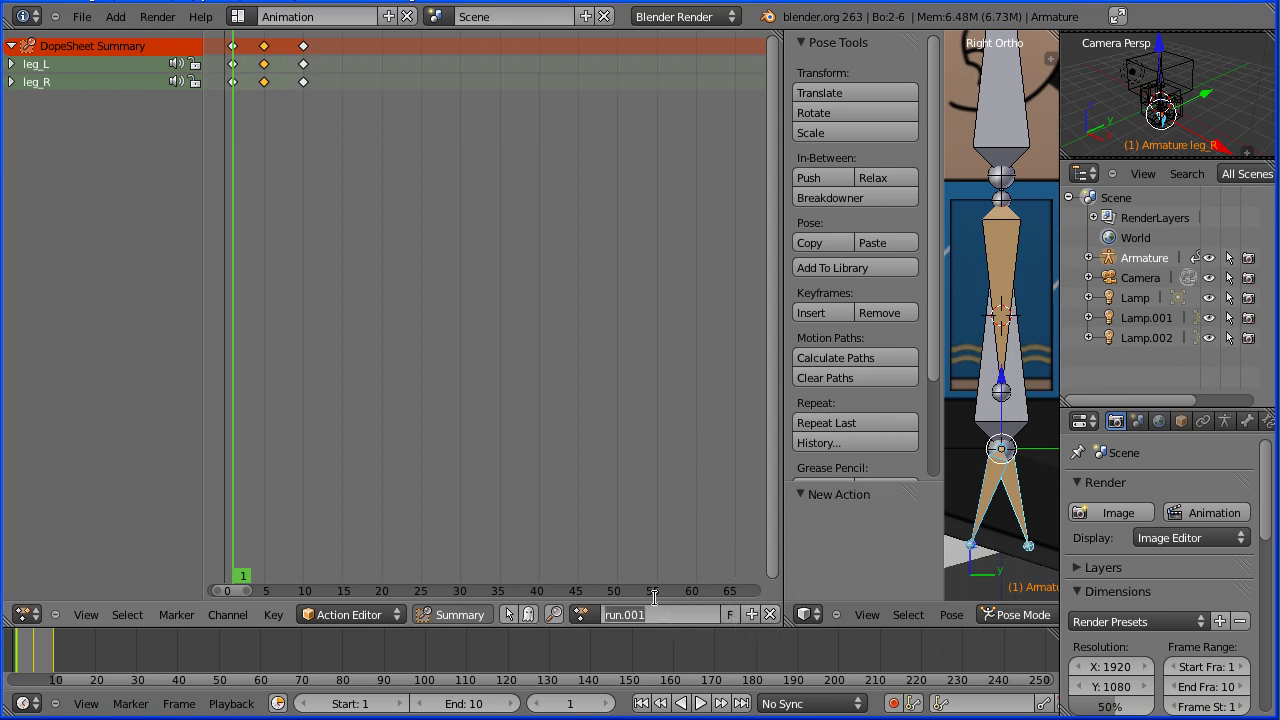
type("standingStill")
key("Return")
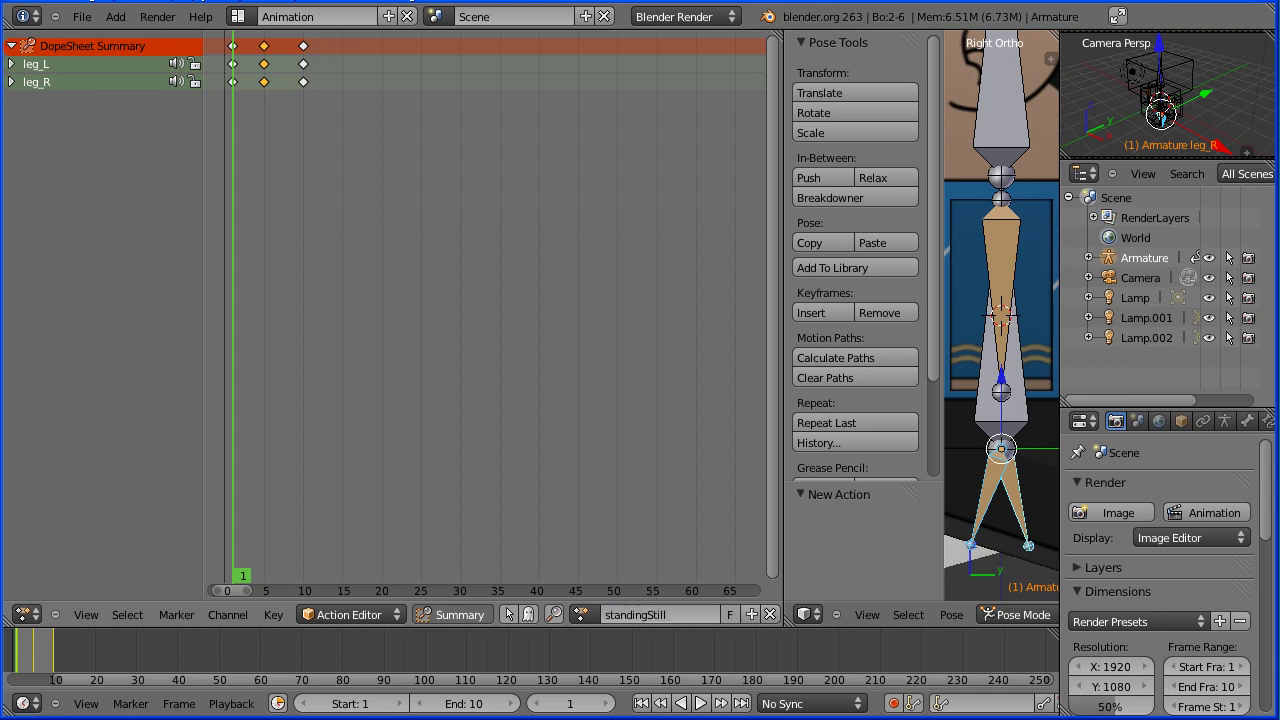
left_click(727, 614)
- Delete all of standingStill's keyframes and reassign the emptied action to the rig
key("a")
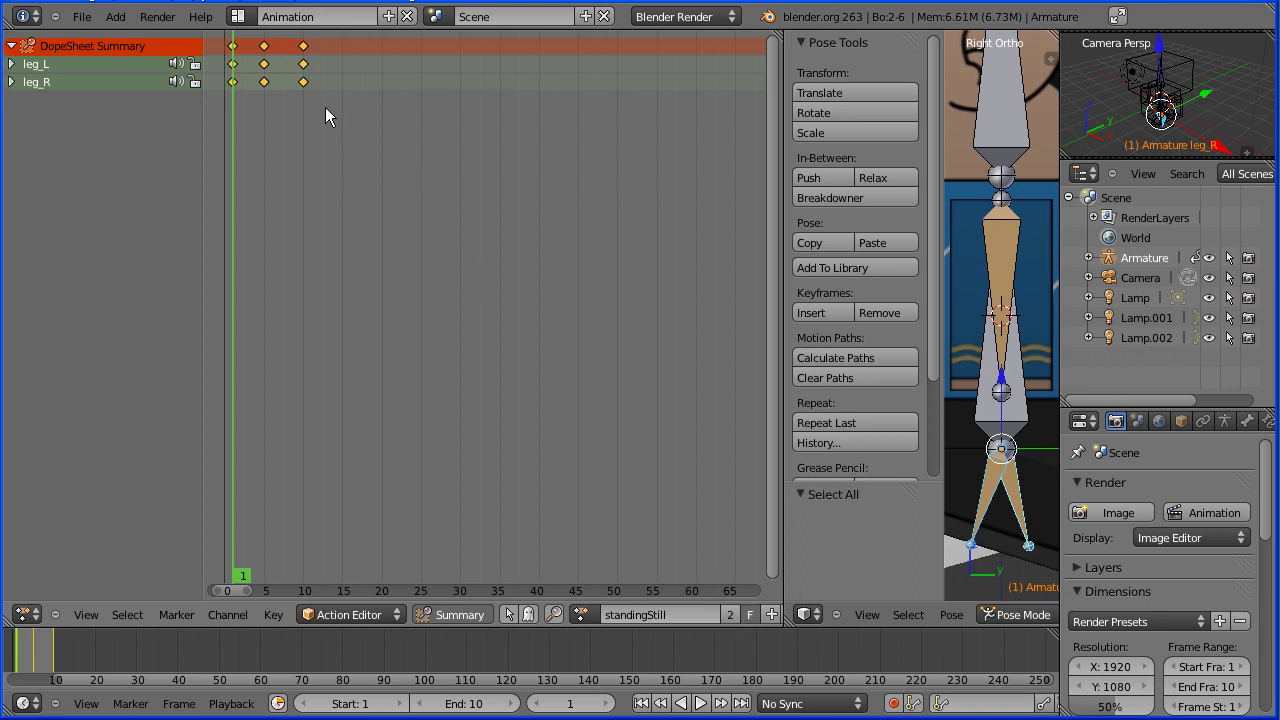
key("x")
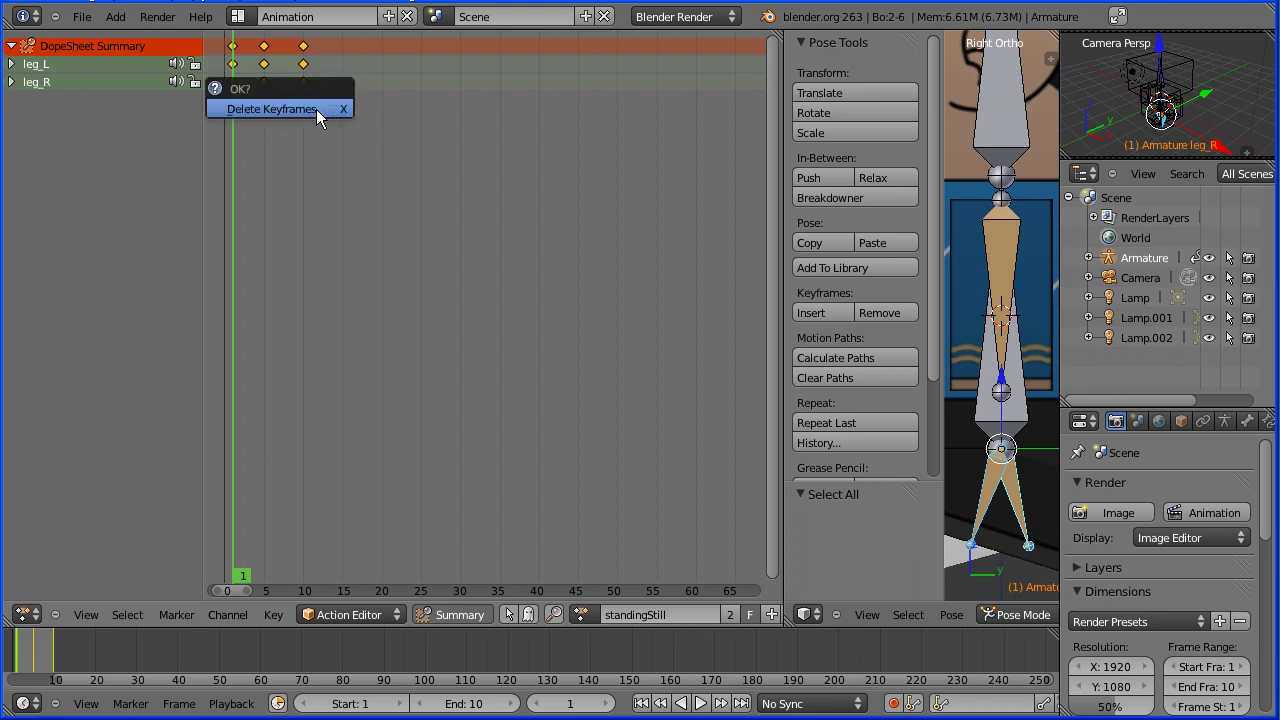
left_click(316, 109)
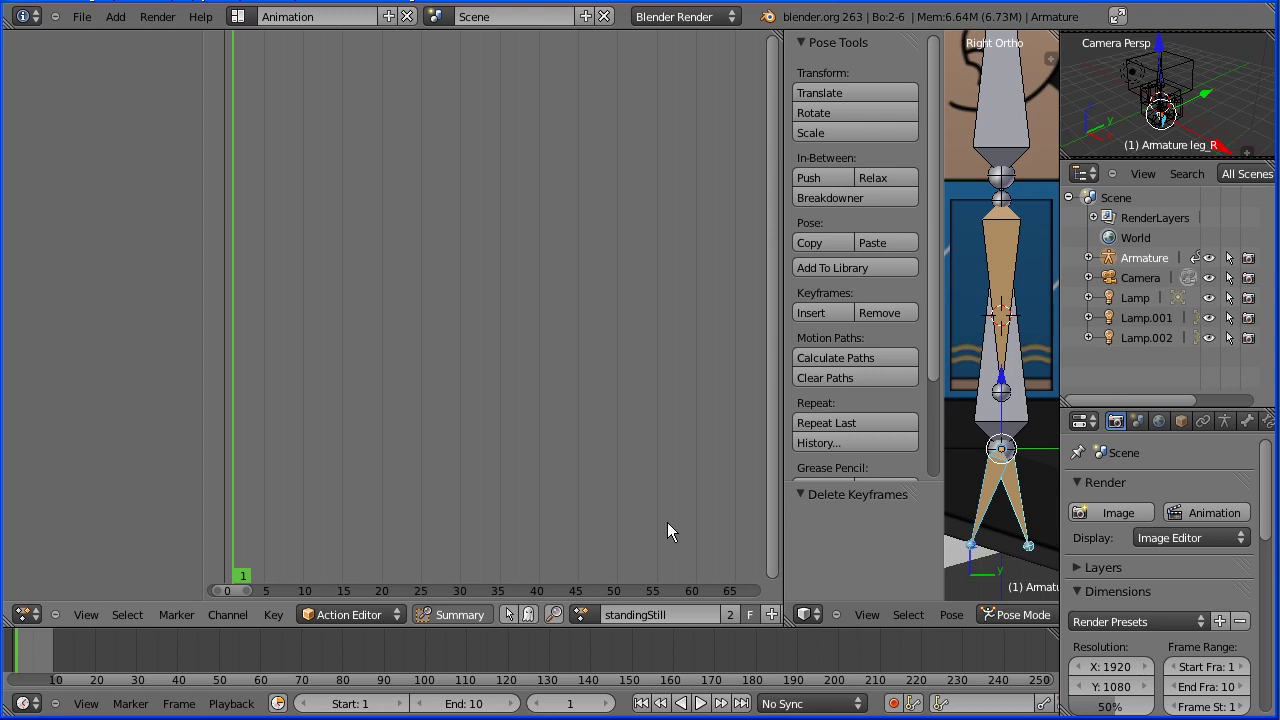
left_click(777, 614)
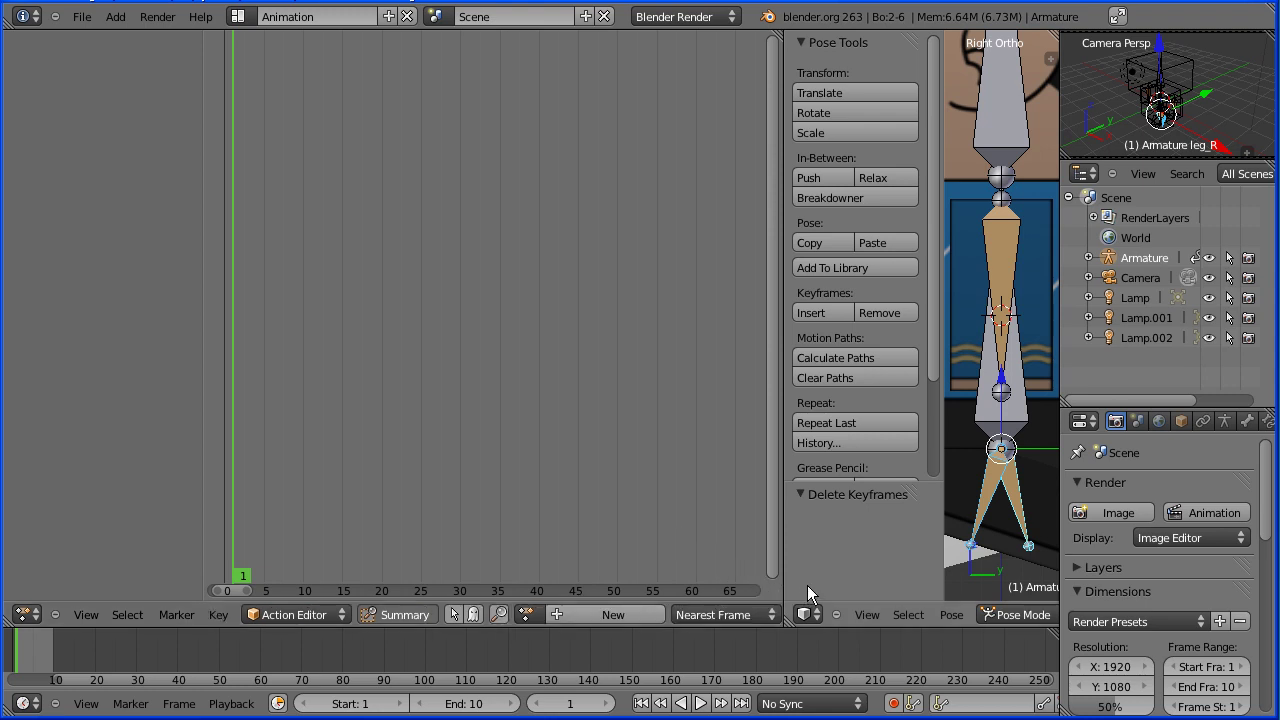
left_click(527, 615)
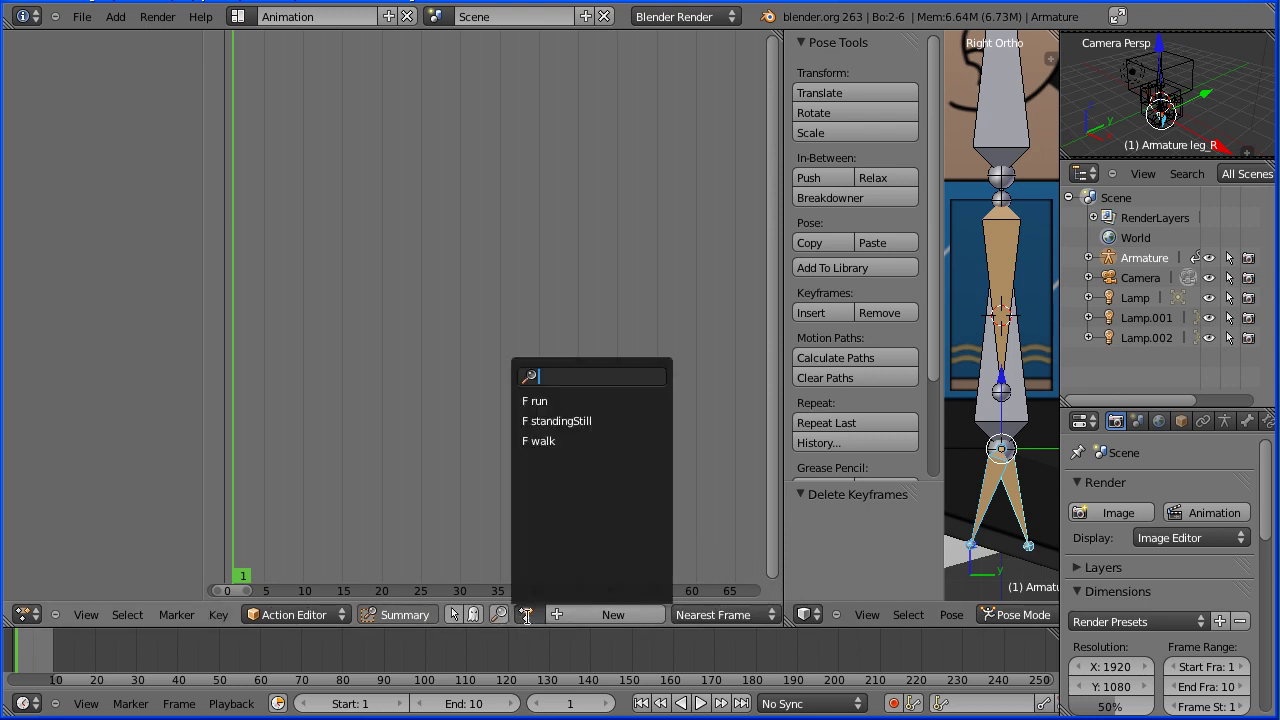
left_click(604, 420)
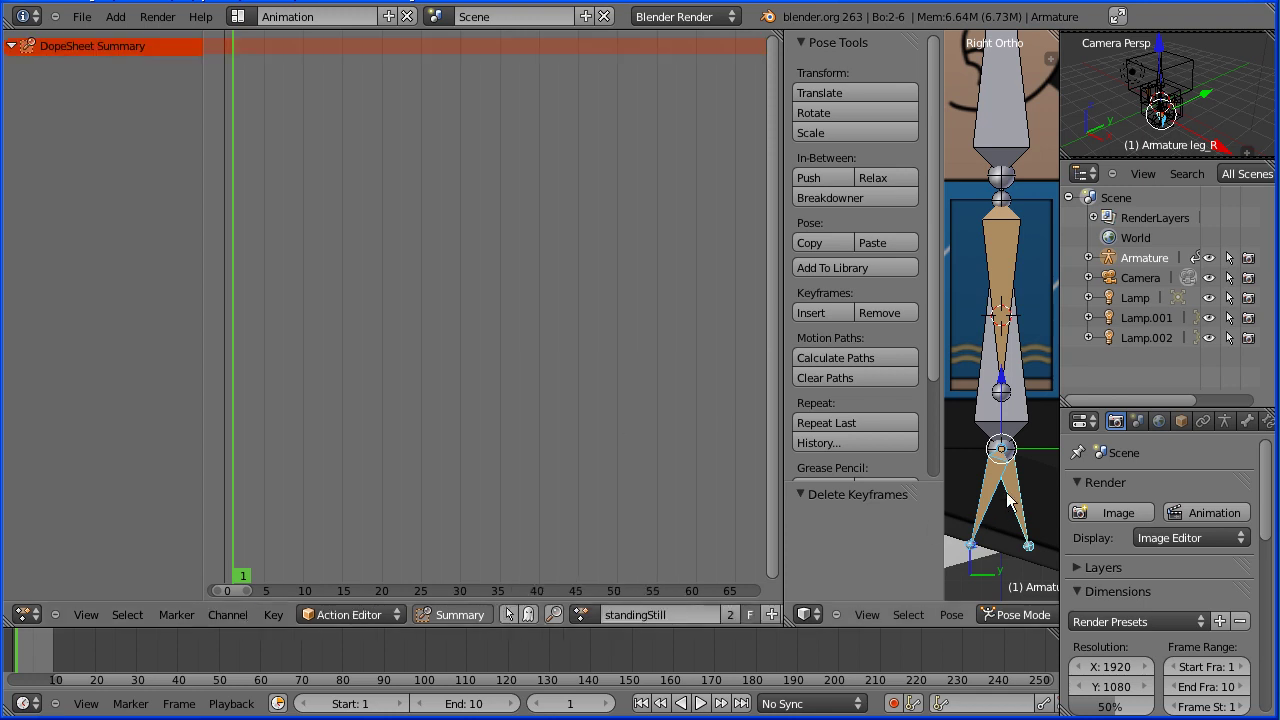
- Clear all six bones to rest pose and key LocRot at frame 1
key("a")
key("a")
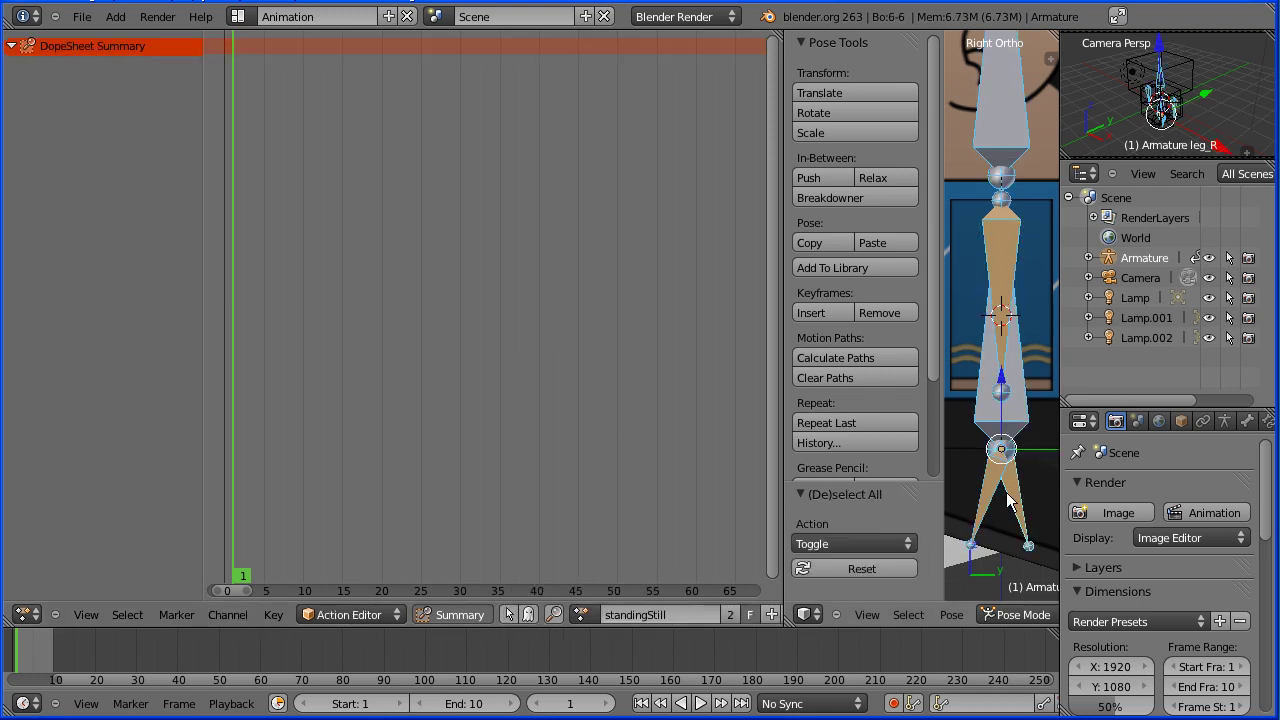
left_click(951, 614)
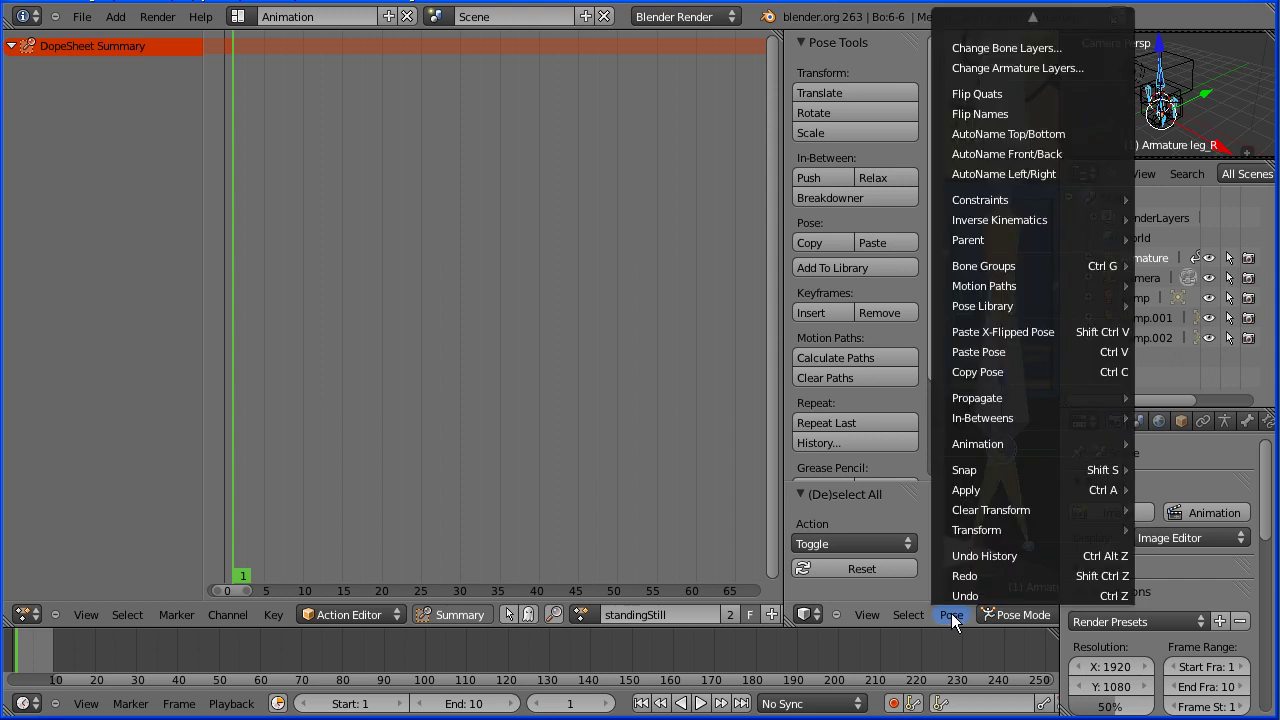
mouse_move(980, 510)
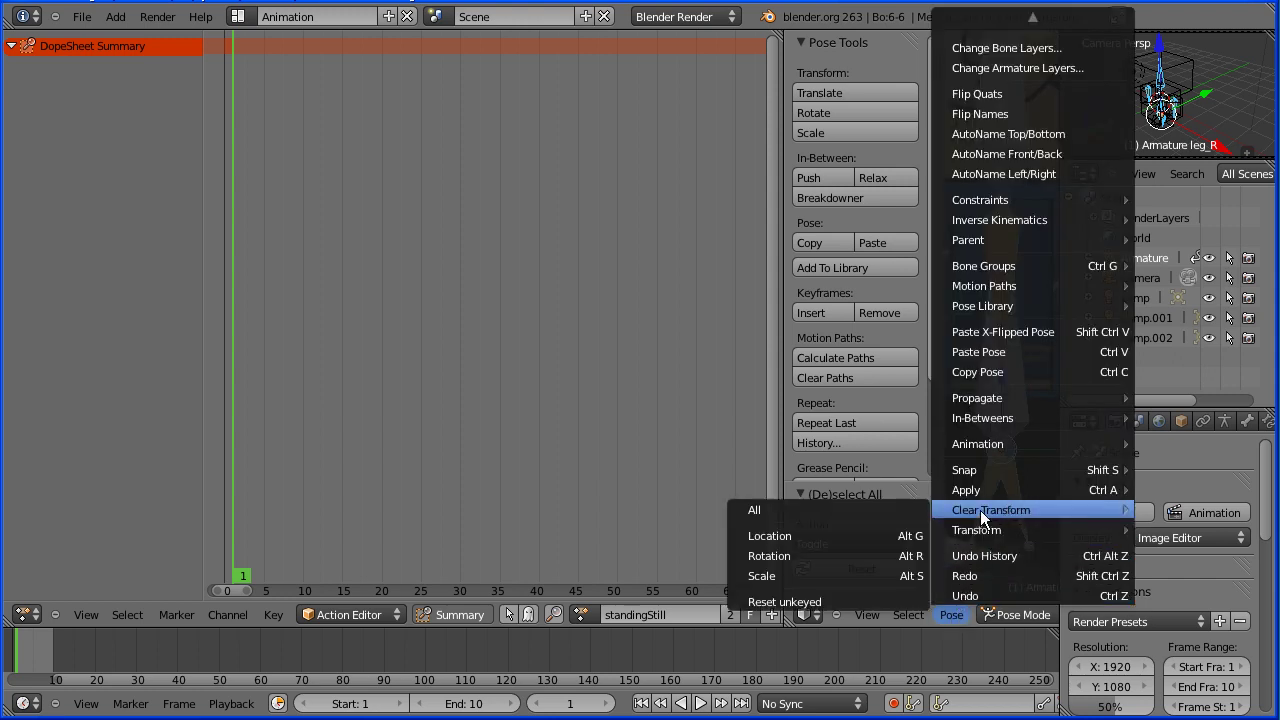
left_click(867, 511)
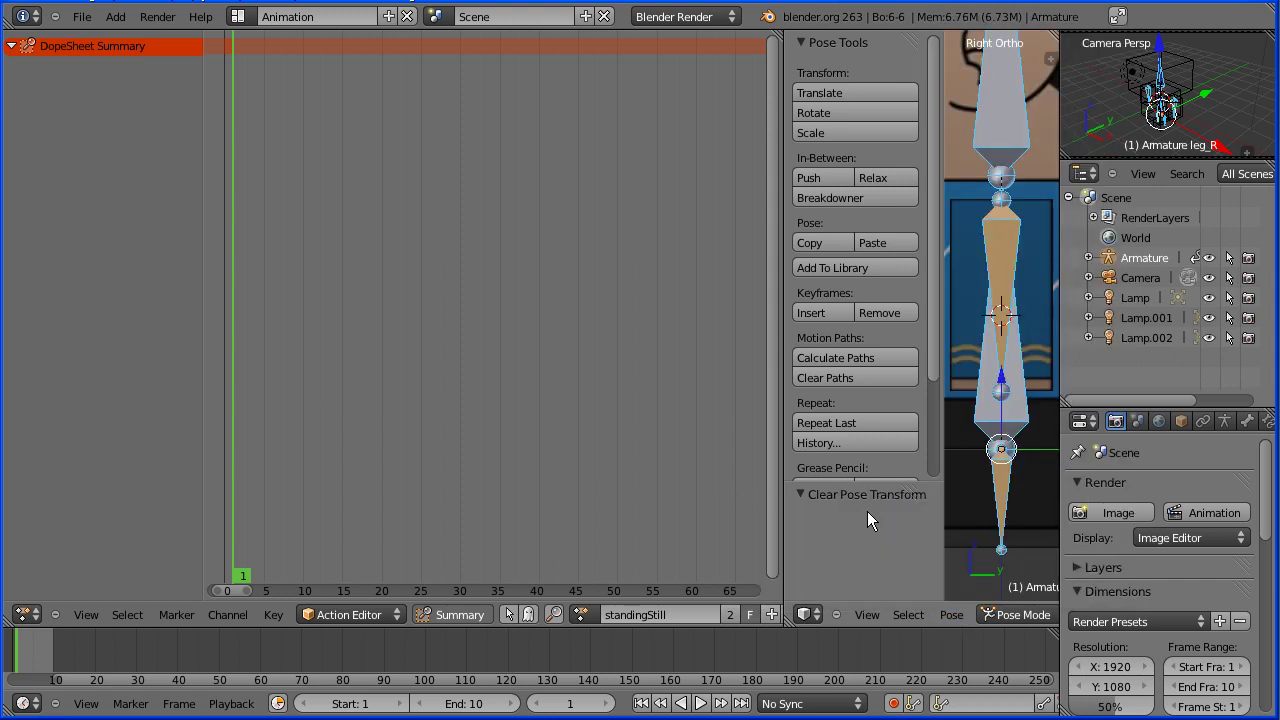
left_click(831, 310)
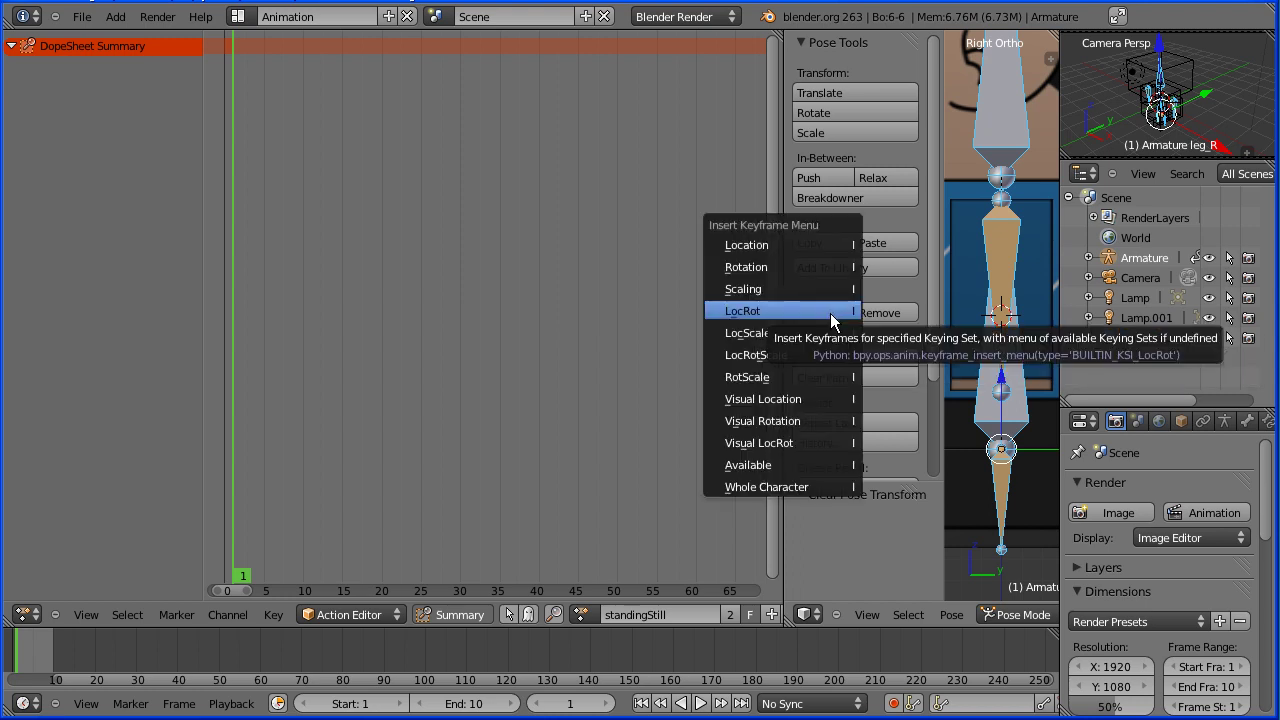
left_click(830, 313)
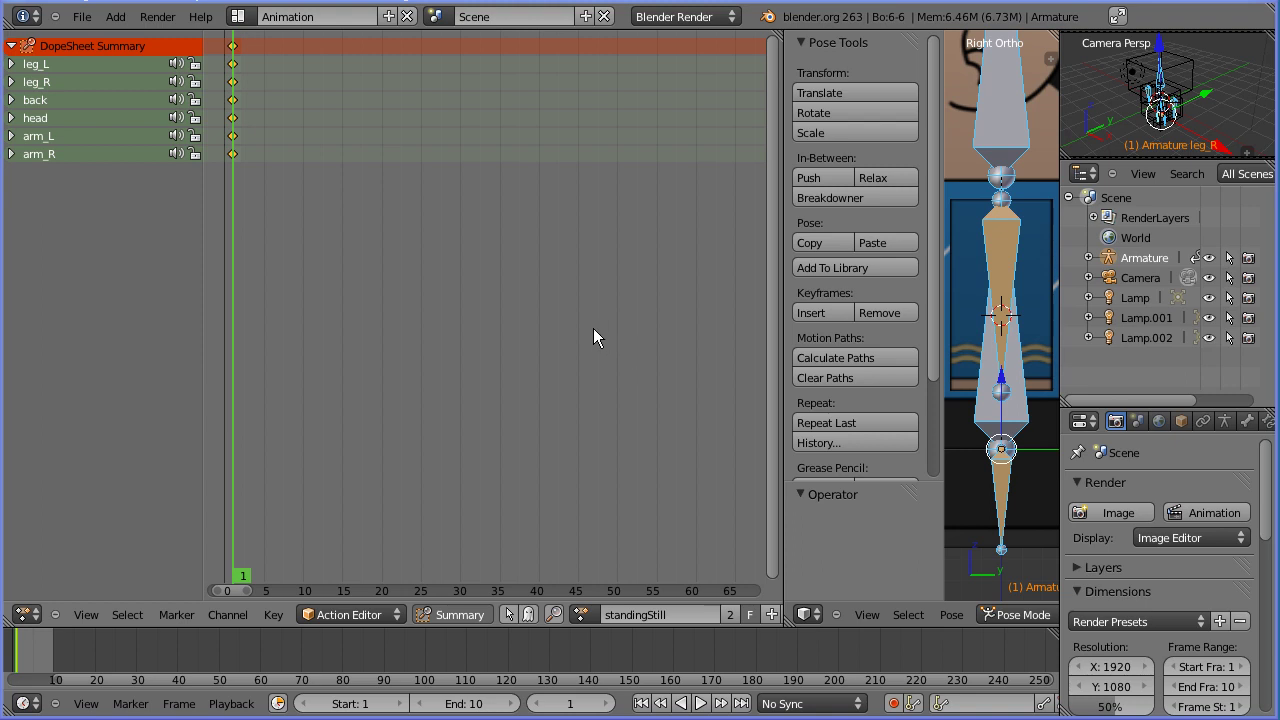
left_click(89, 18)
mouse_move(115, 78)
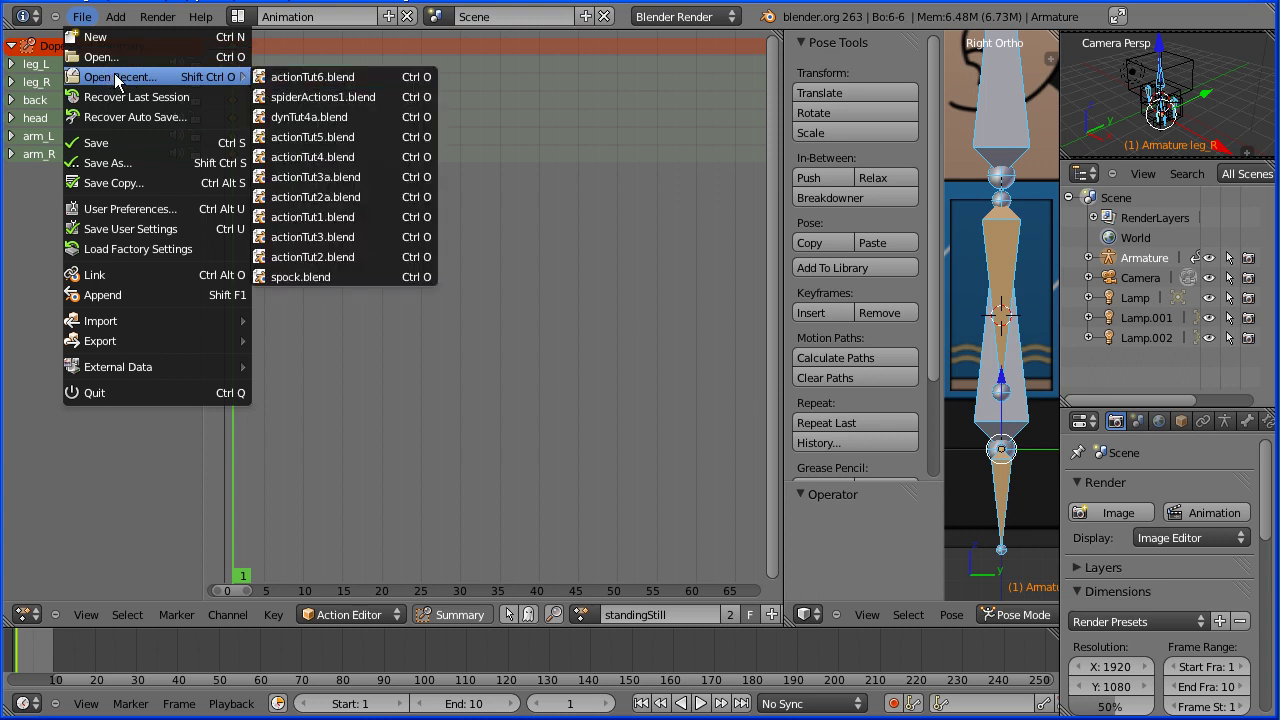
left_click(327, 97)
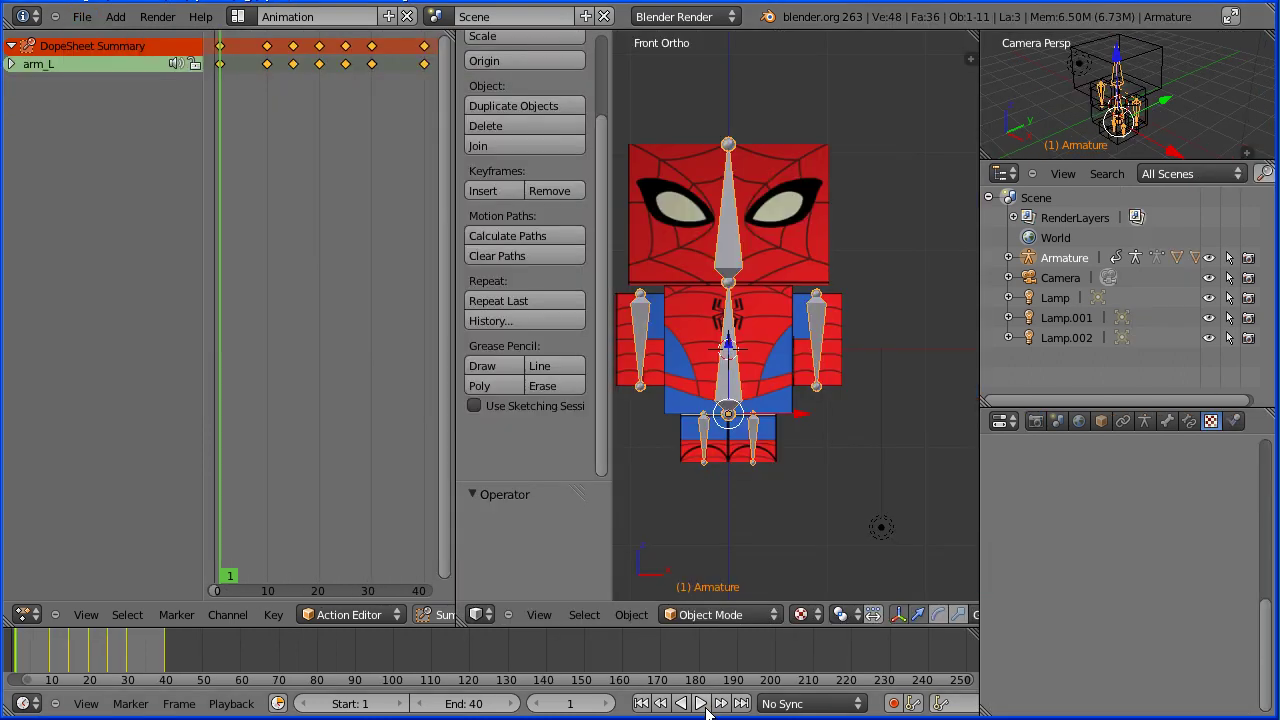
left_click(704, 705)
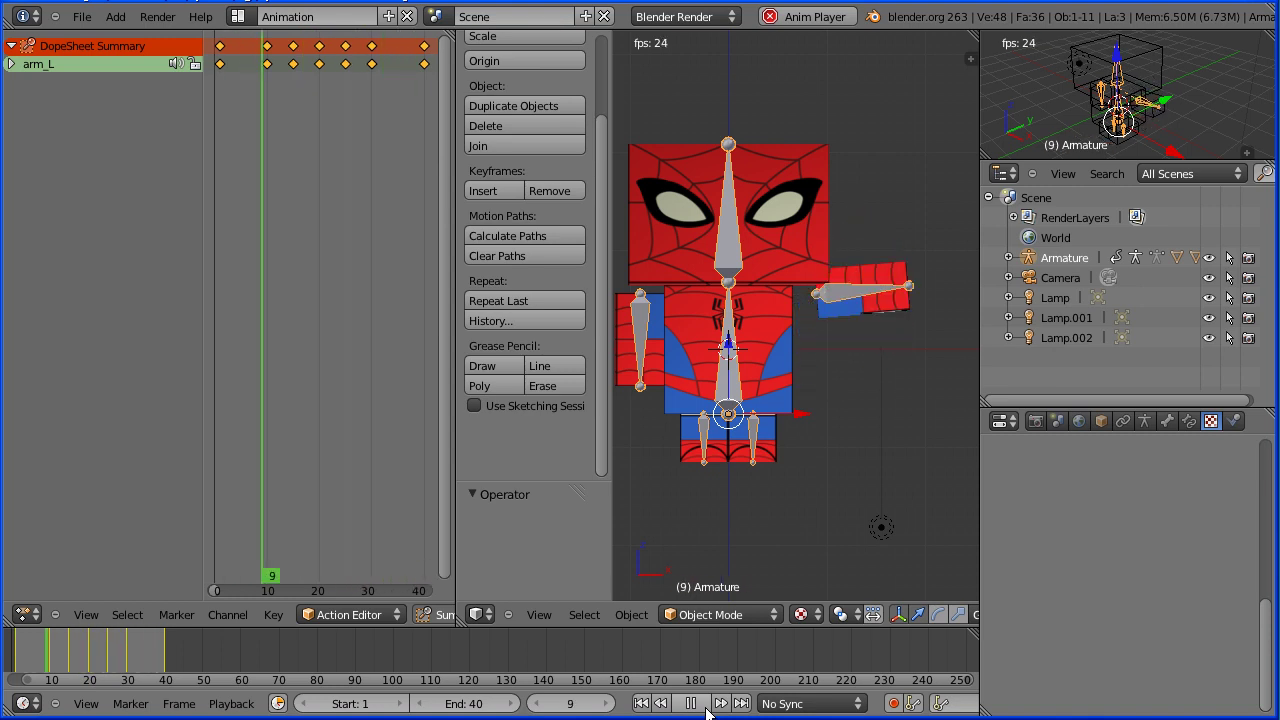
left_click(691, 704)
left_click(81, 18)
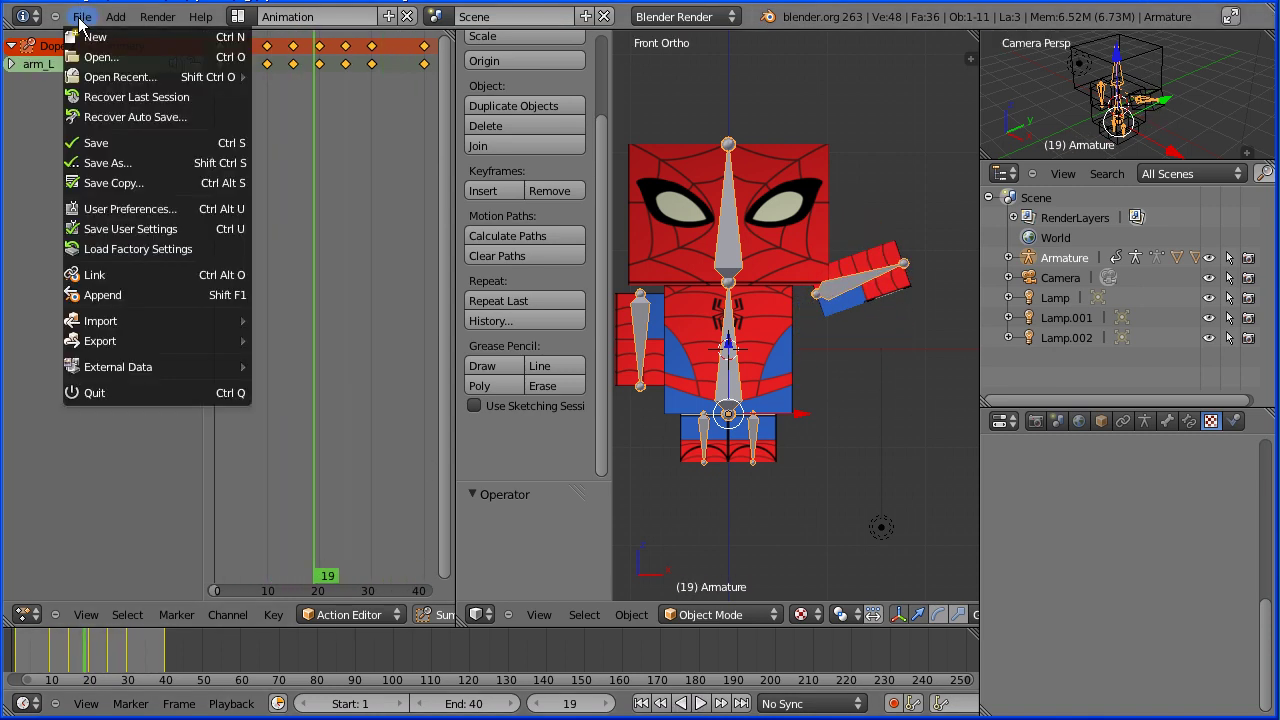
mouse_move(112, 80)
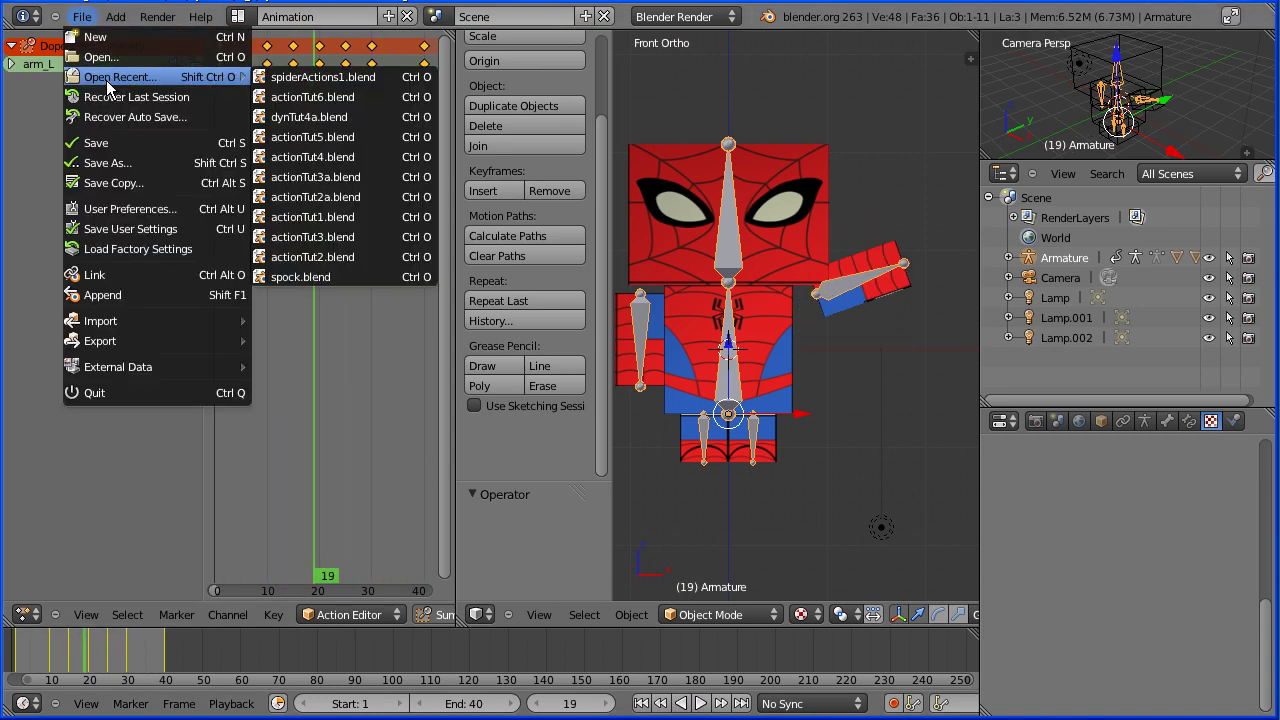
left_click(304, 97)
left_click(84, 18)
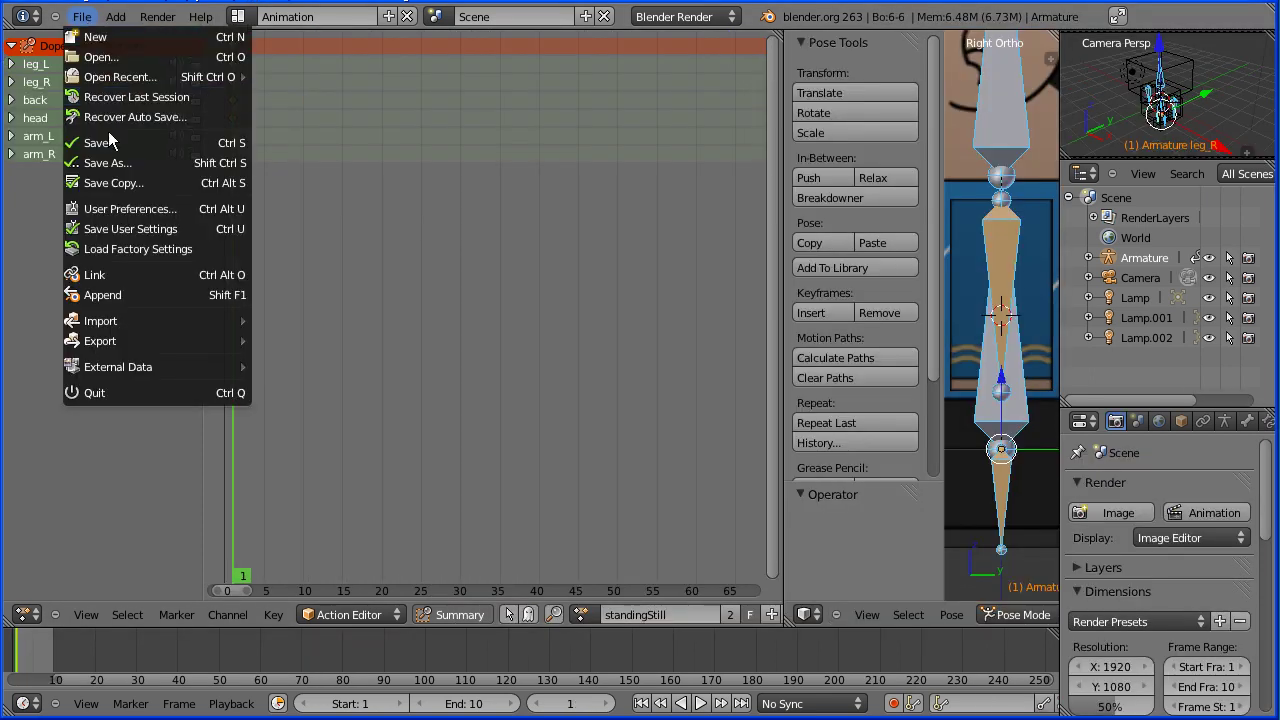
- Append the wave action from rig/spiderActions1.blend and assign it as the rig's action
left_click(195, 298)
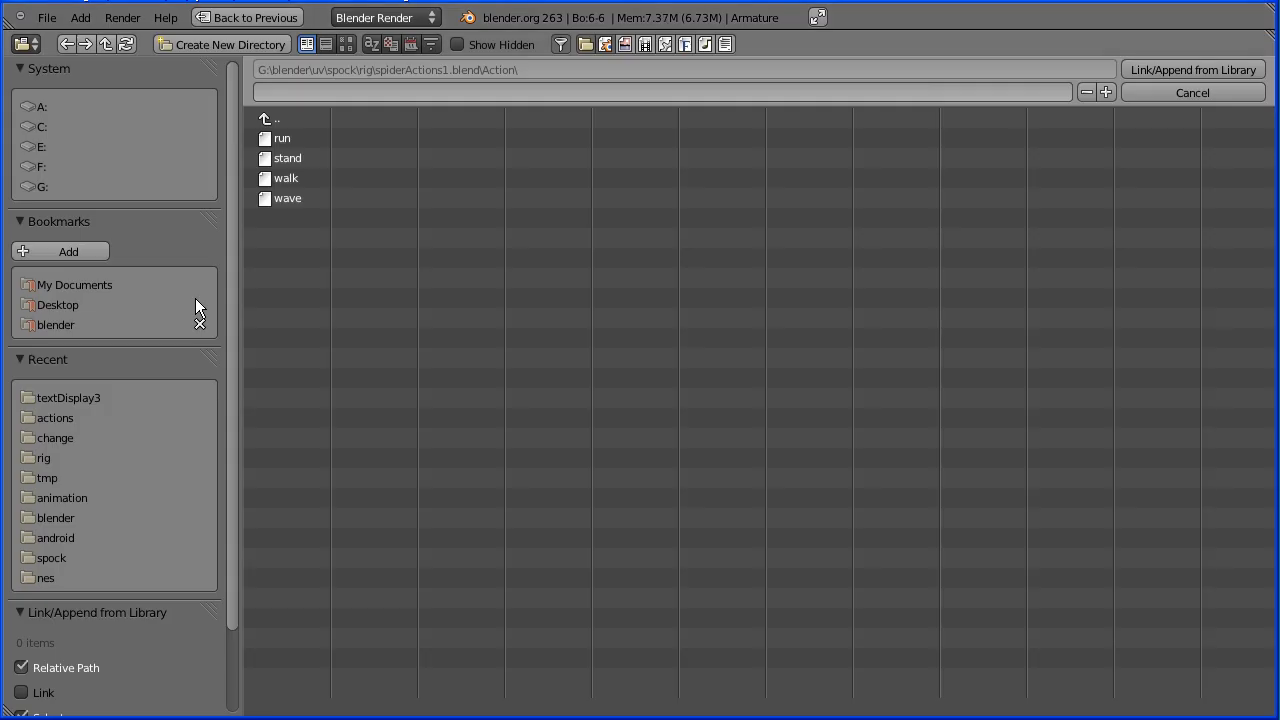
left_click(37, 460)
left_click(344, 475)
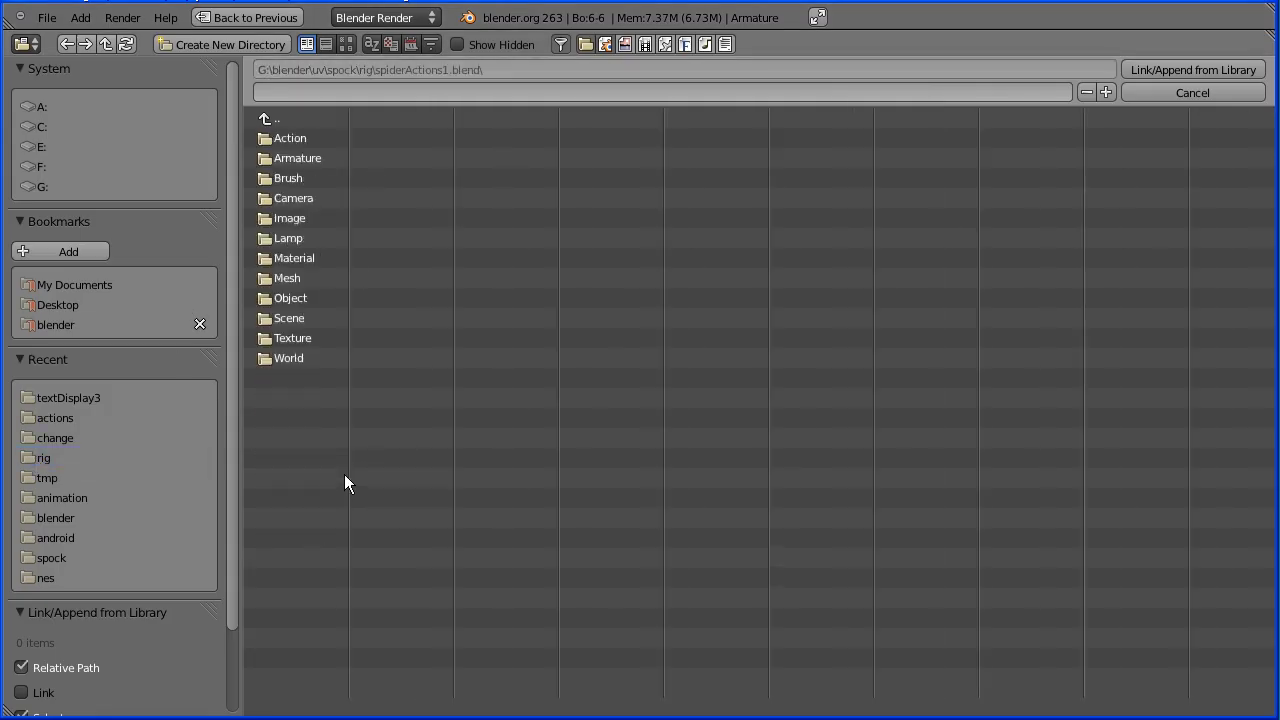
left_click(290, 139)
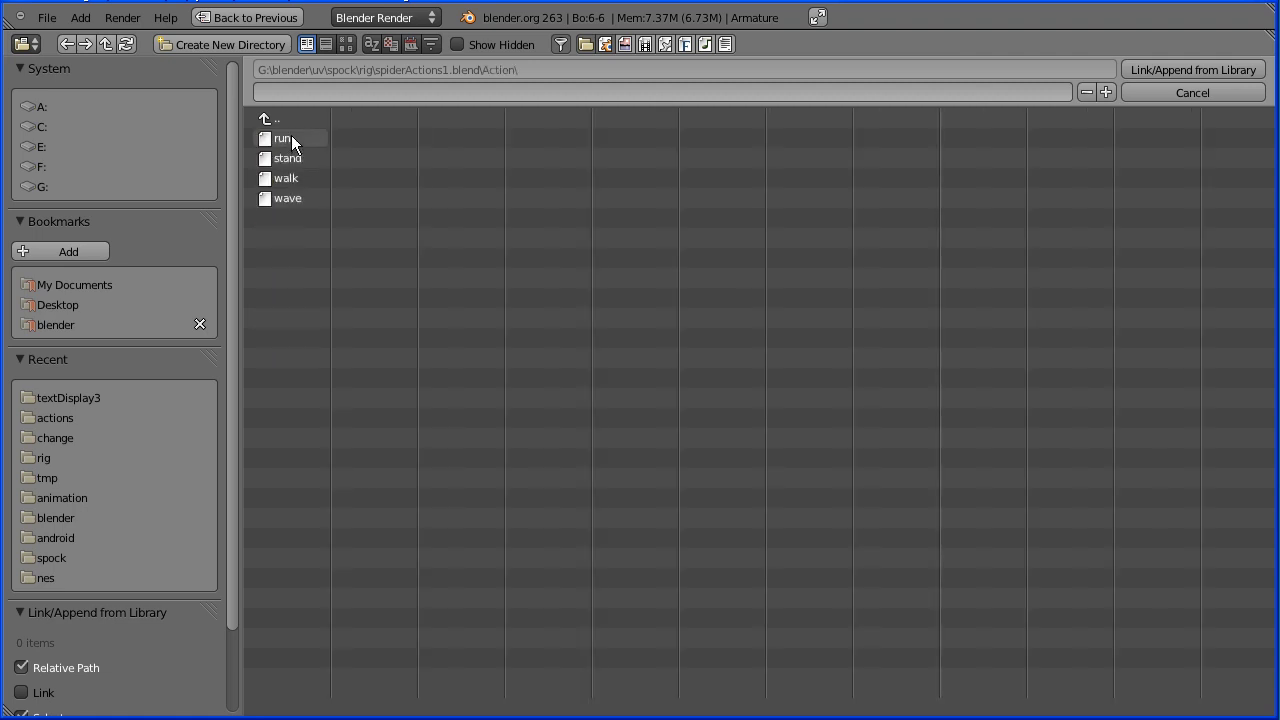
left_click(291, 200)
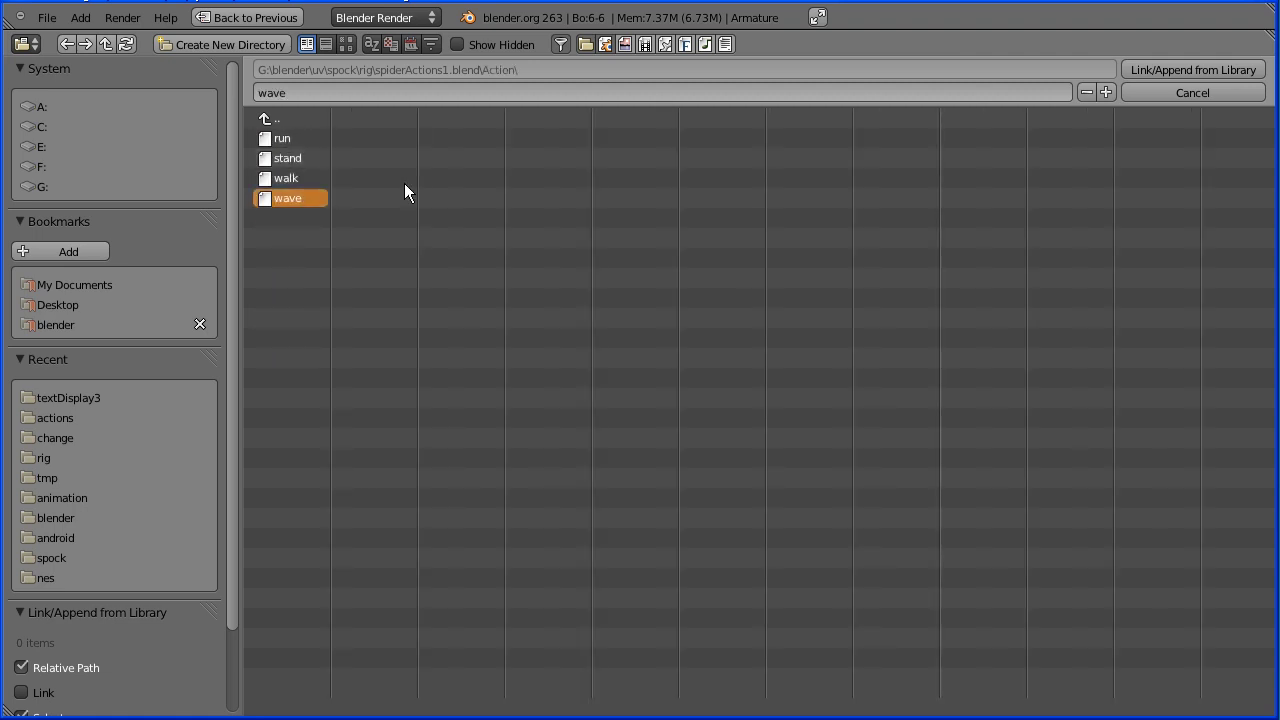
left_click(1233, 72)
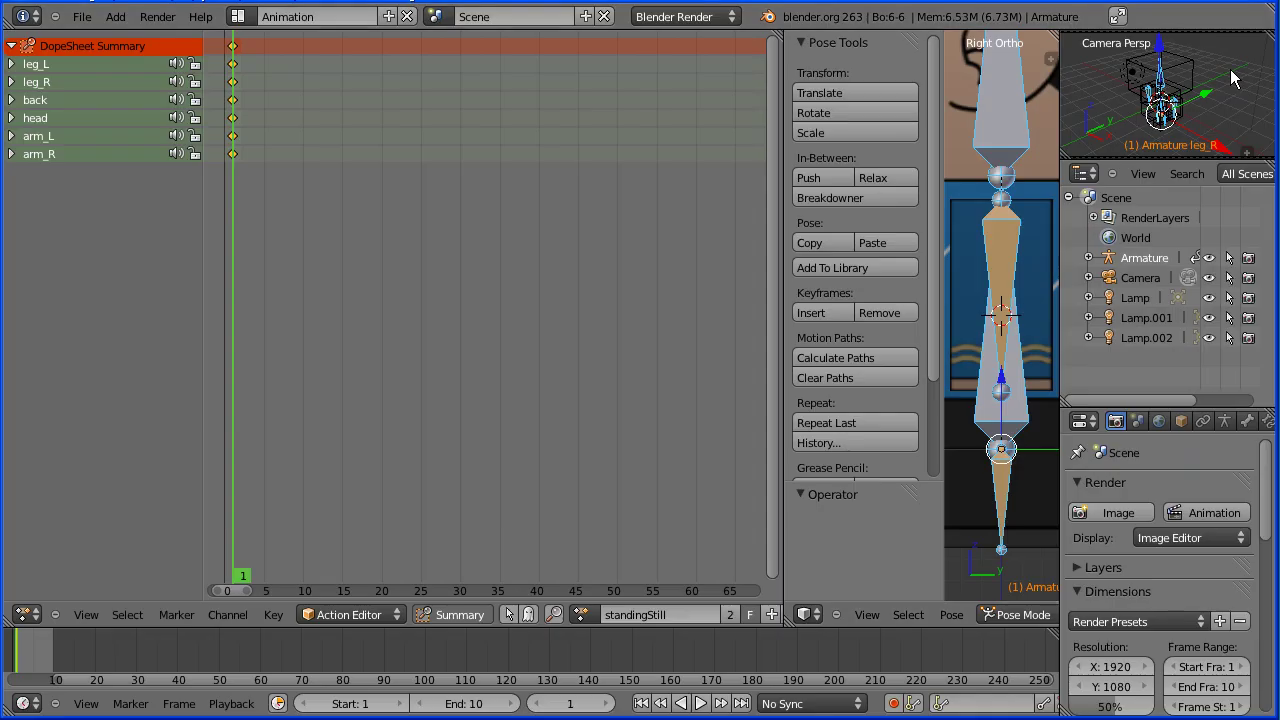
left_click(587, 618)
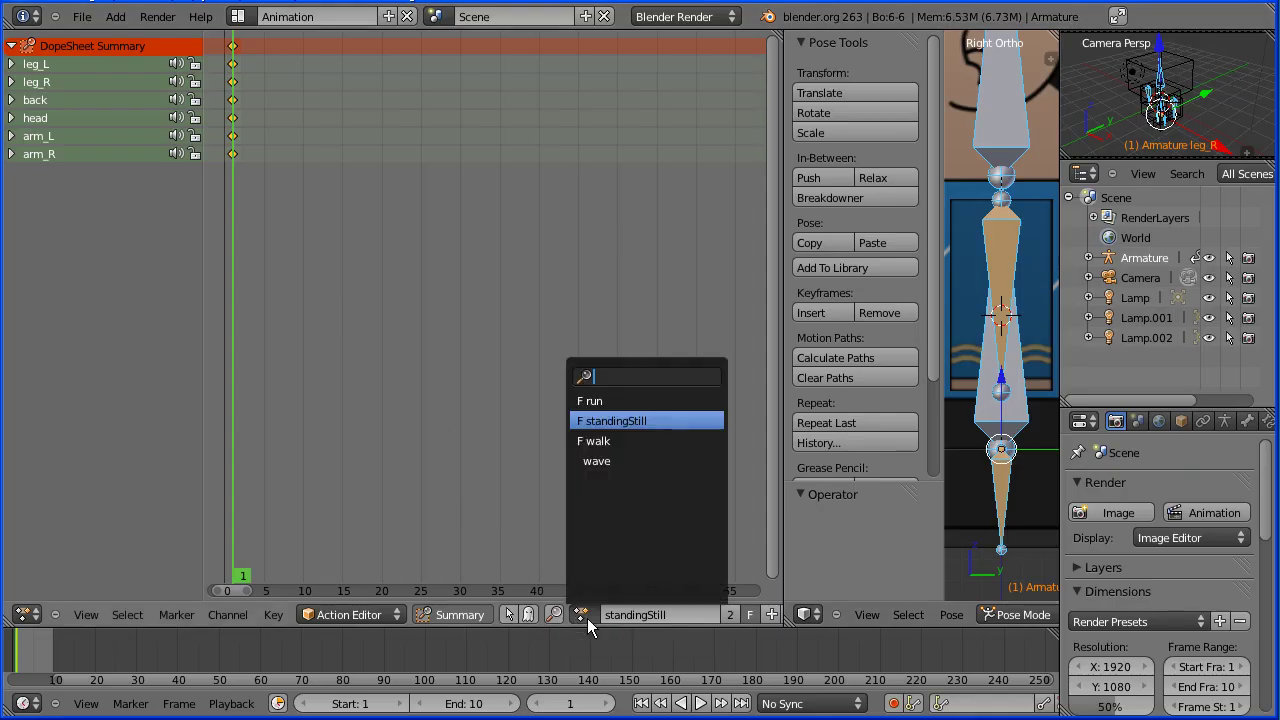
left_click(598, 461)
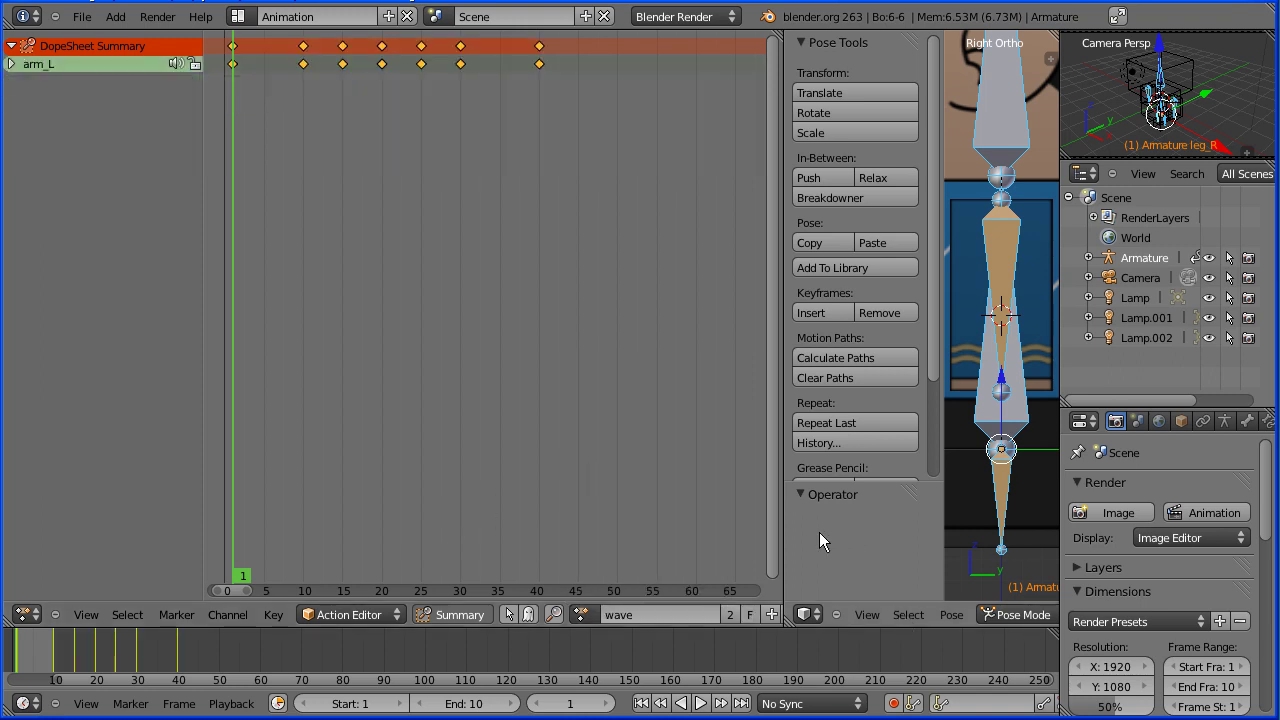
- Widen the 3D view and set the scene end frame to 40
left_click_drag(786, 533, 452, 533)
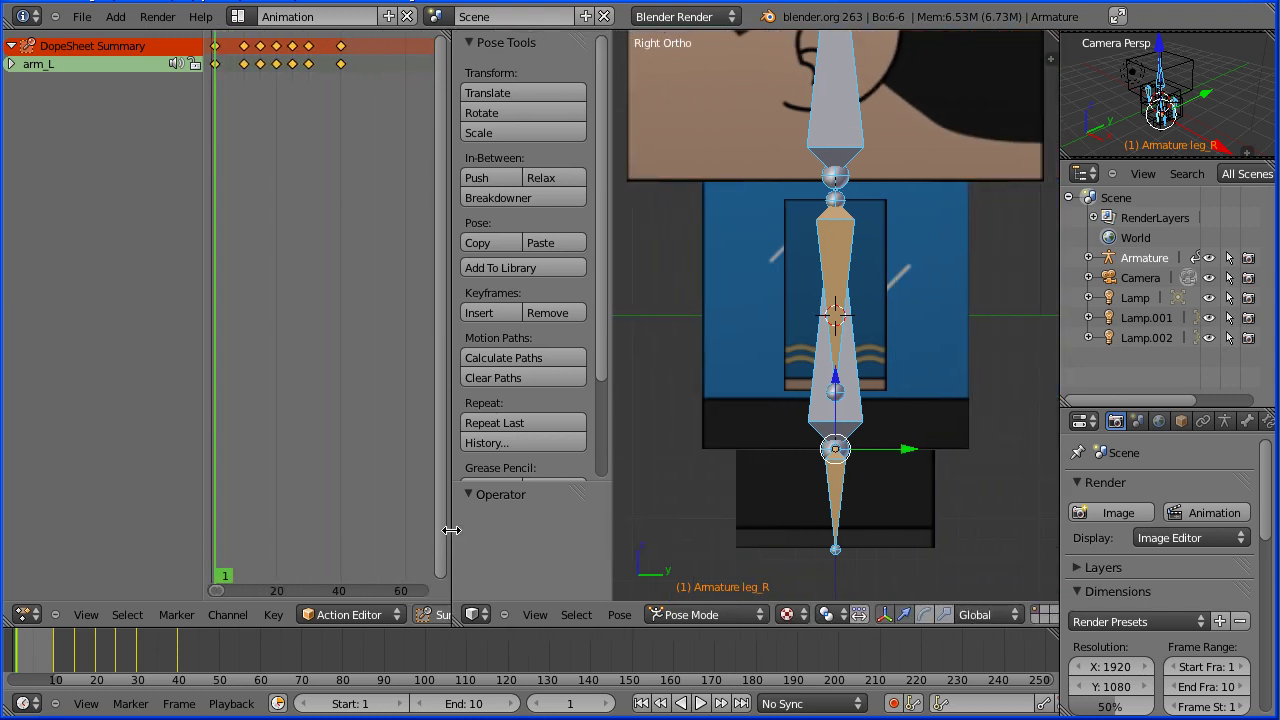
left_click(475, 706)
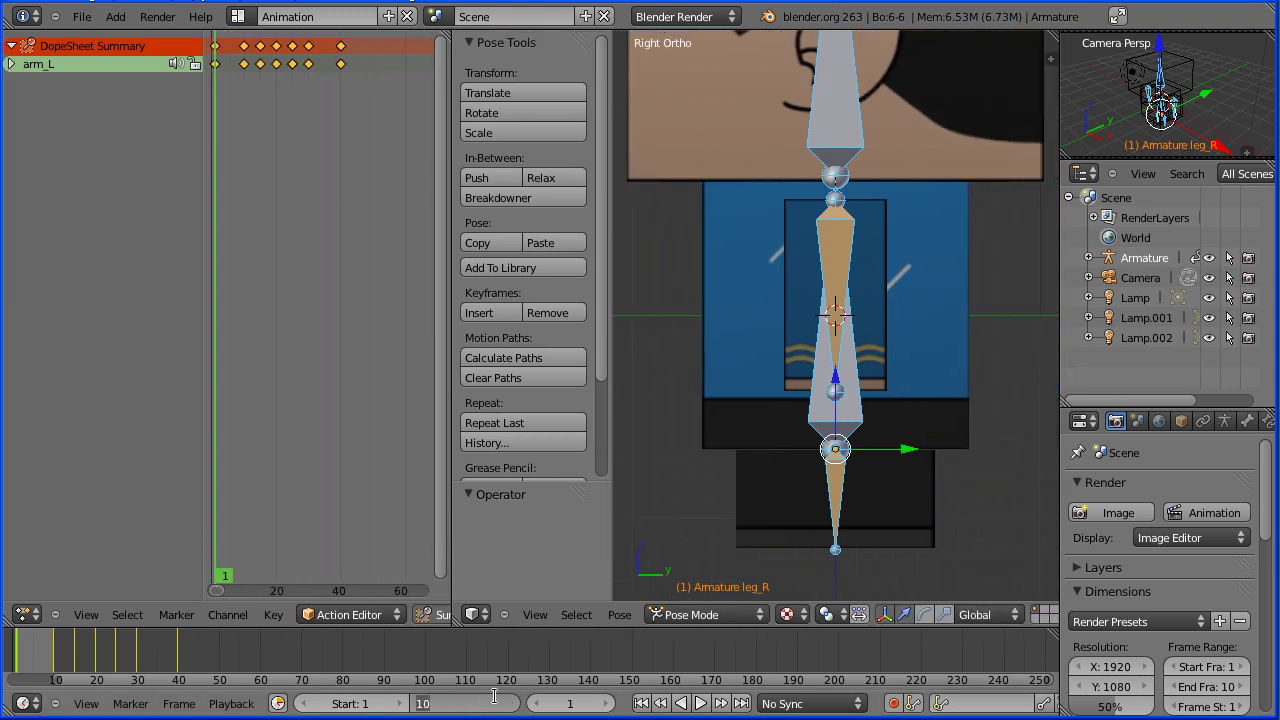
type("40")
key("Return")
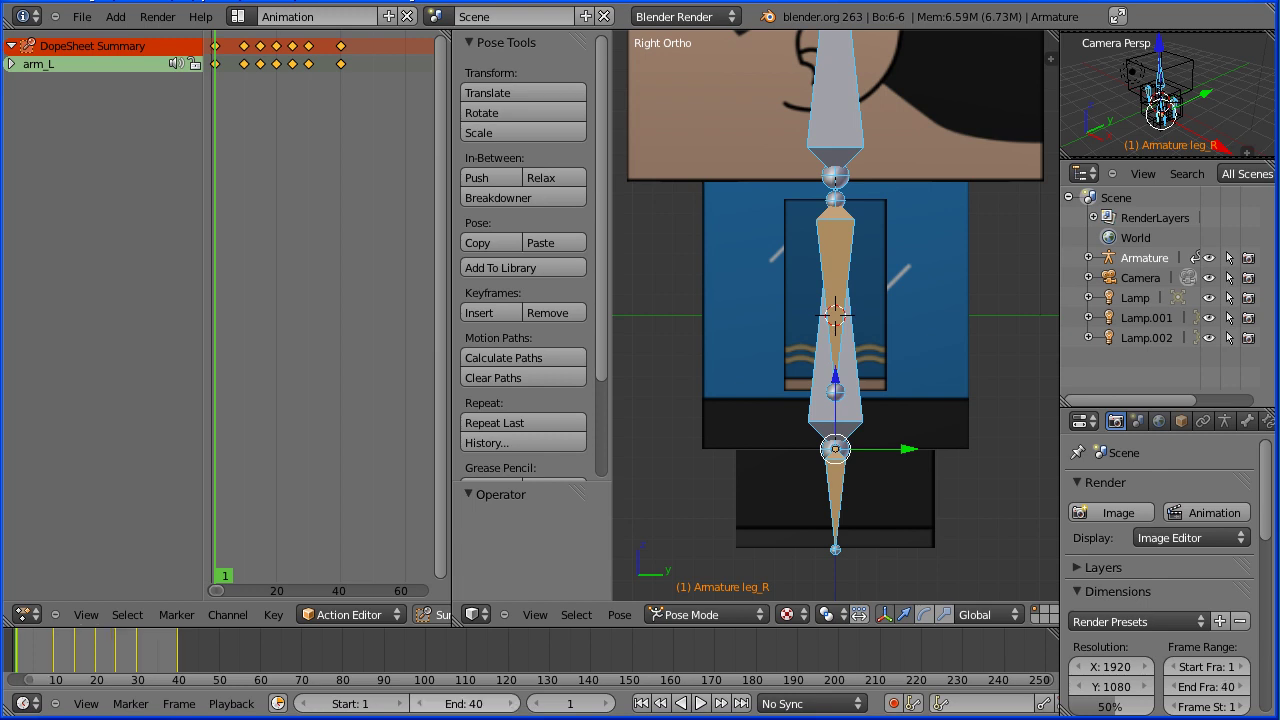
- Switch to front view, play the wave animation, stop, and rewind to frame 1
left_click(535, 614)
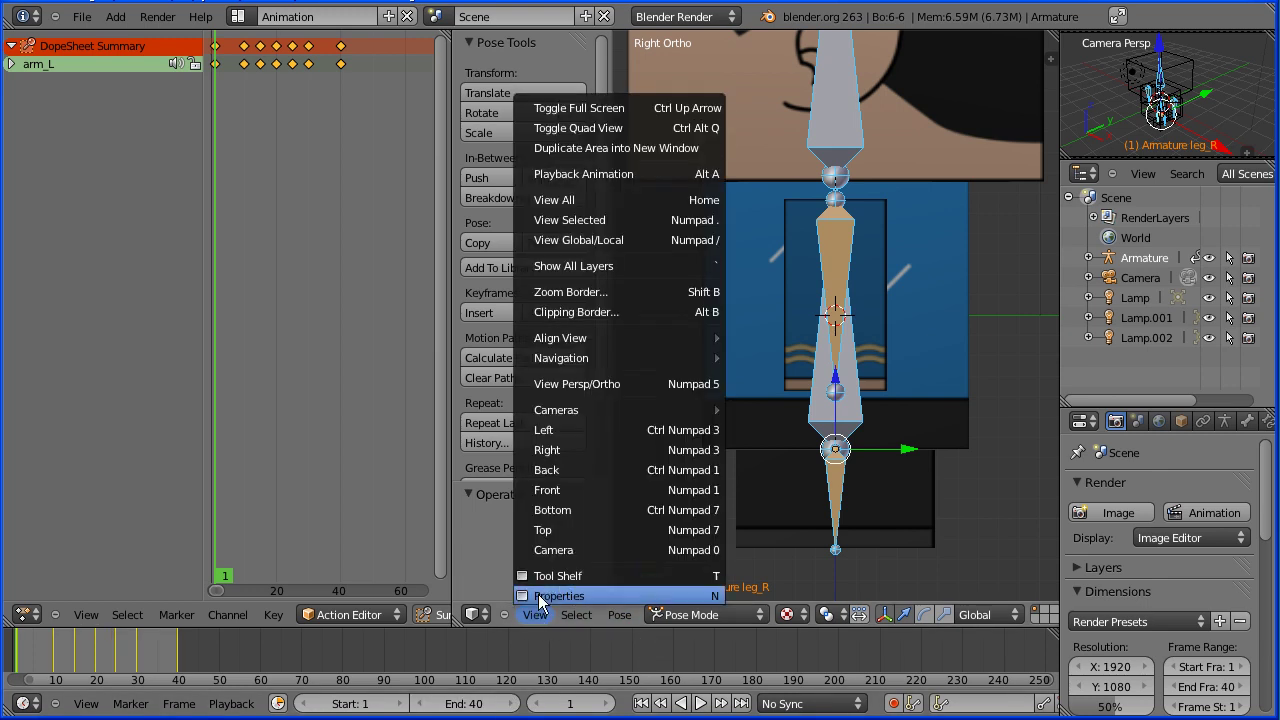
left_click(598, 490)
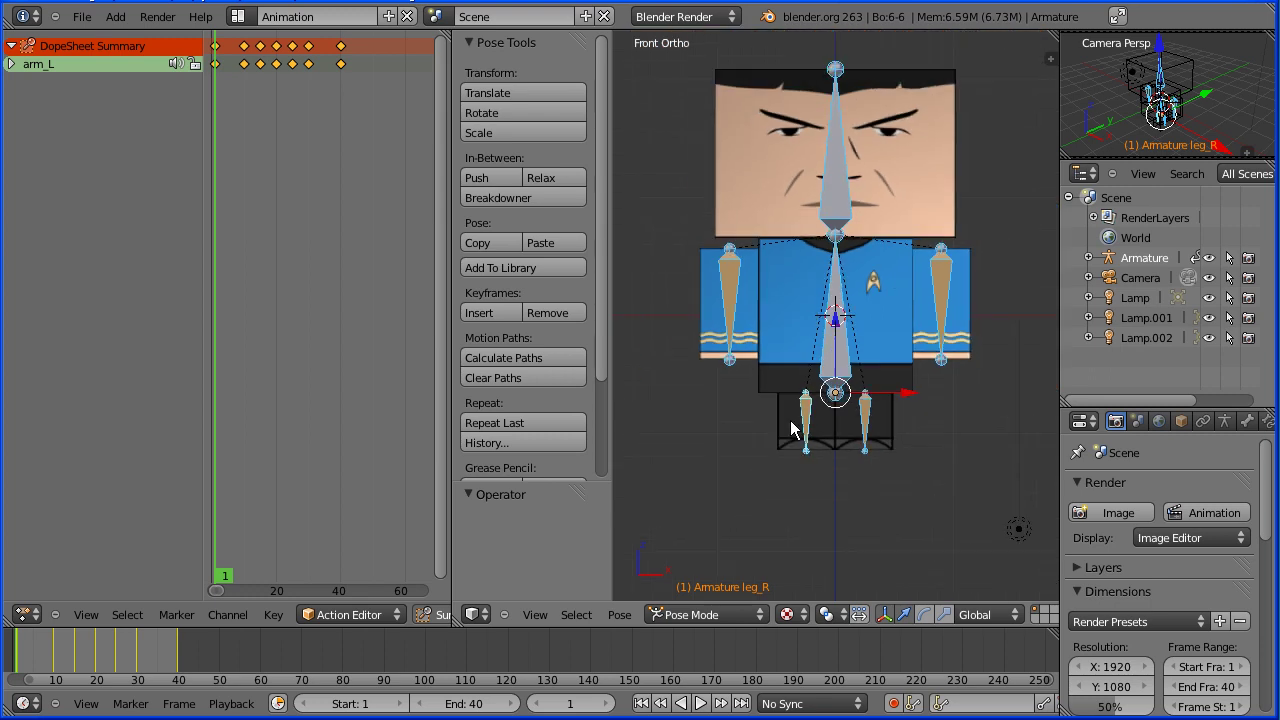
left_click(700, 704)
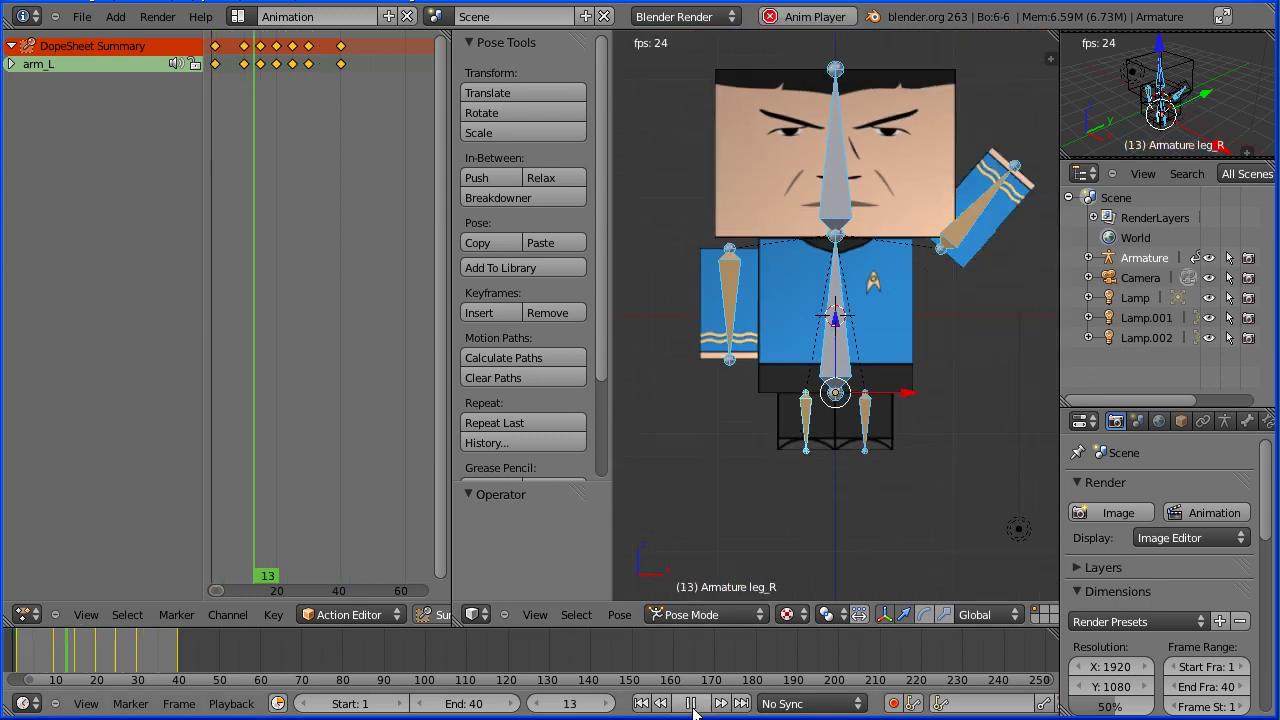
left_click(692, 704)
left_click(641, 704)
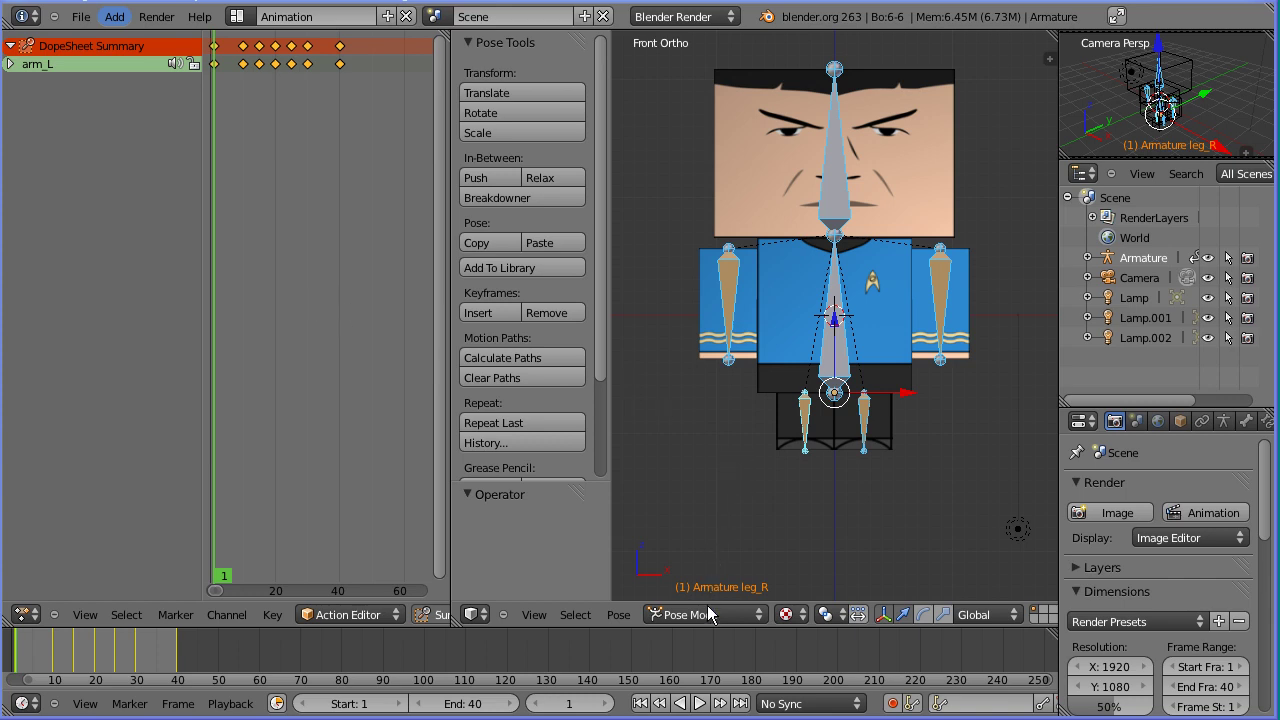
- Play the wave animation on Spock again from the Timeline
left_click(700, 704)
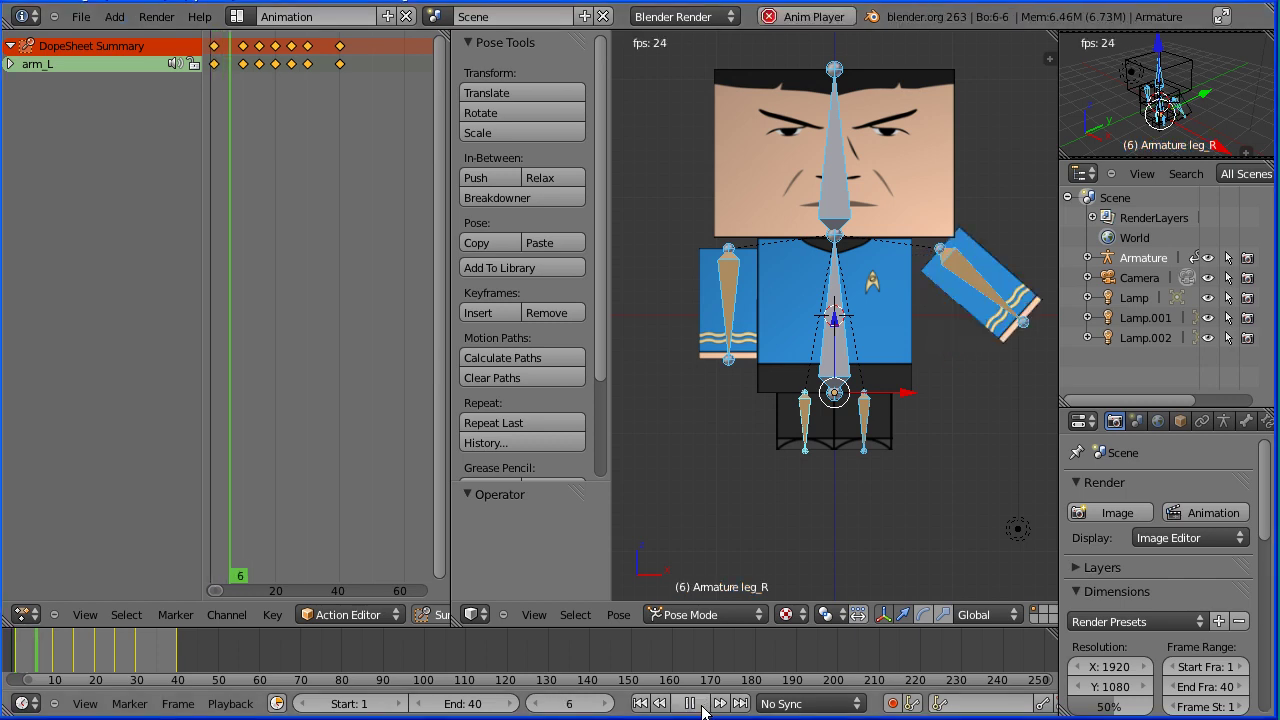